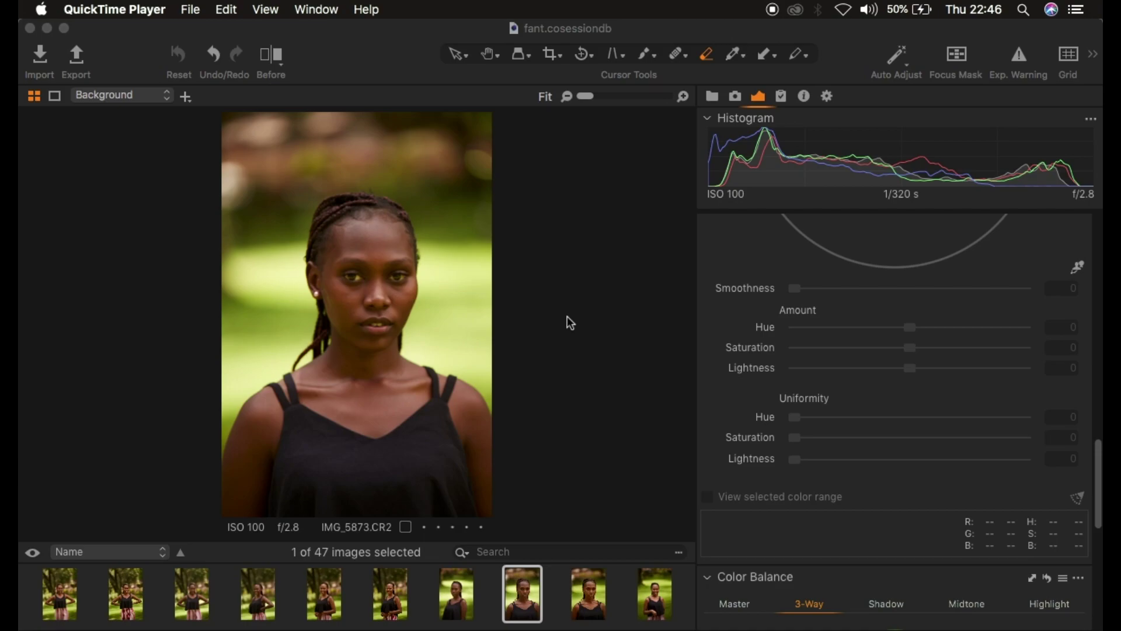
Step: Compare the edited IMG_5873.tif with the raw IMG_5873.CR2, ending with the raw photo selected
left_click(589, 606)
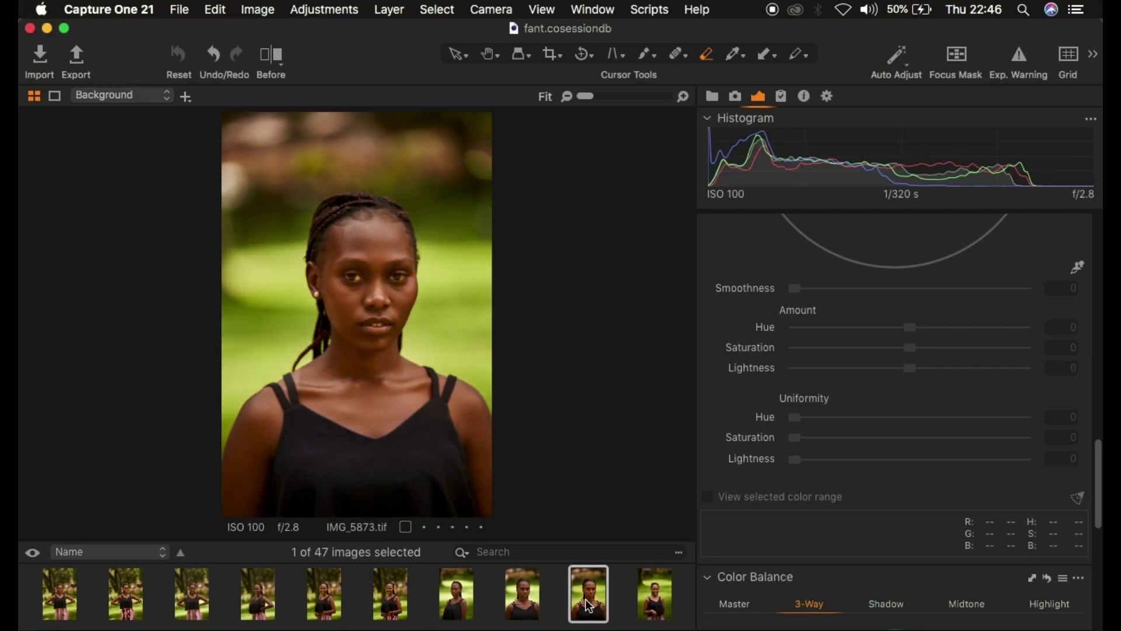
left_click(510, 597)
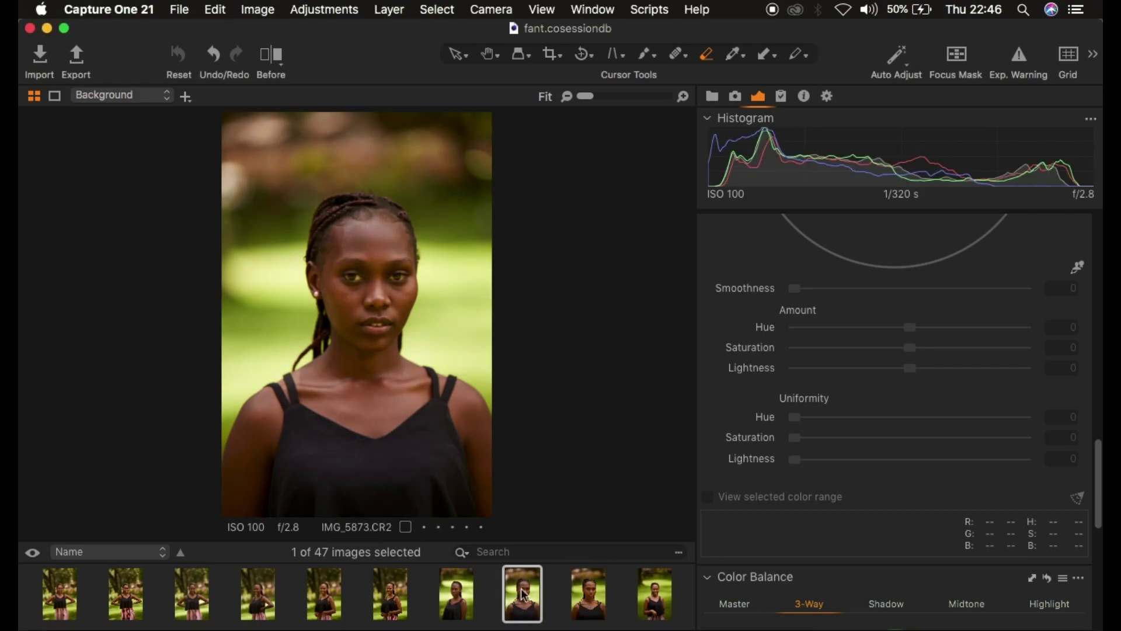
left_click(585, 596)
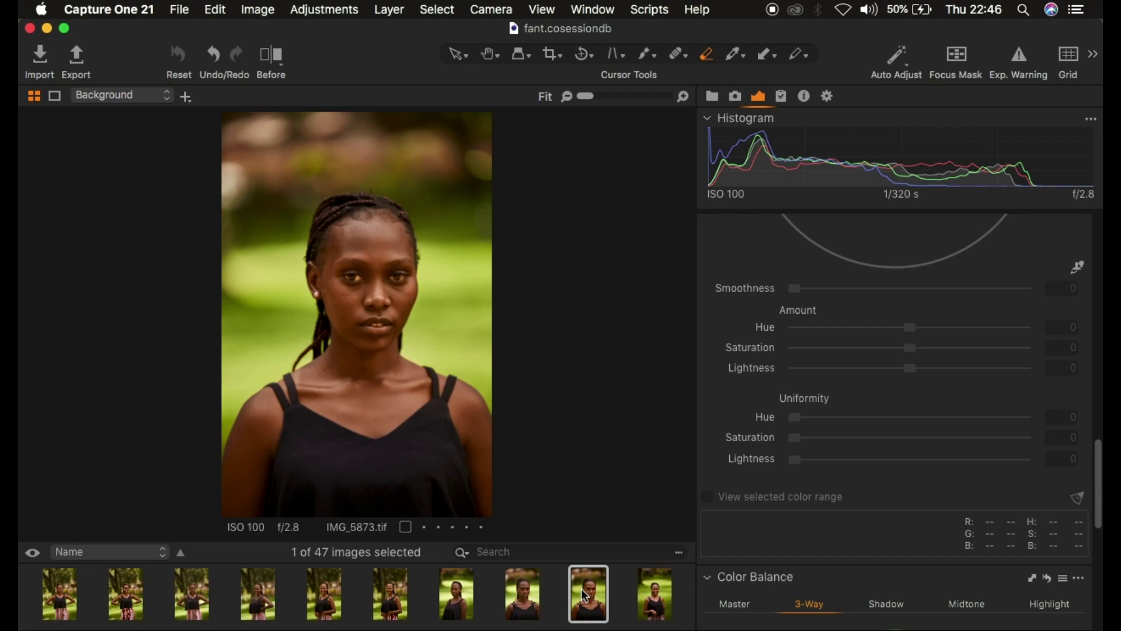
left_click(524, 602)
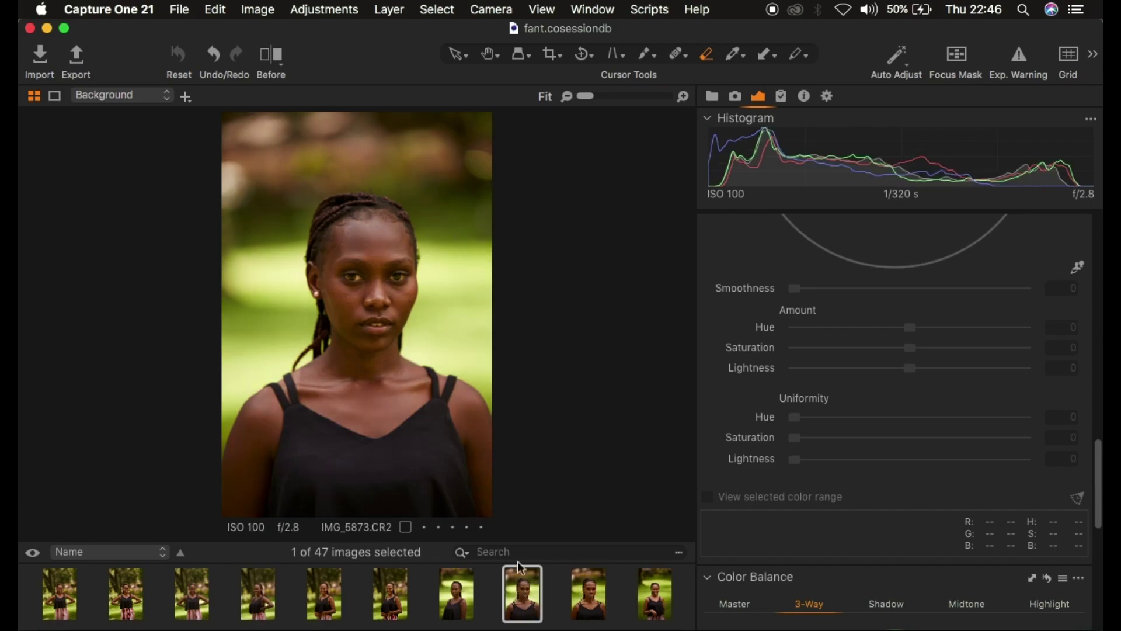
Step: Set the photo's High Dynamic Range values to Highlight -100, Shadow 10 and White -44
scroll(893, 368, "up", 10)
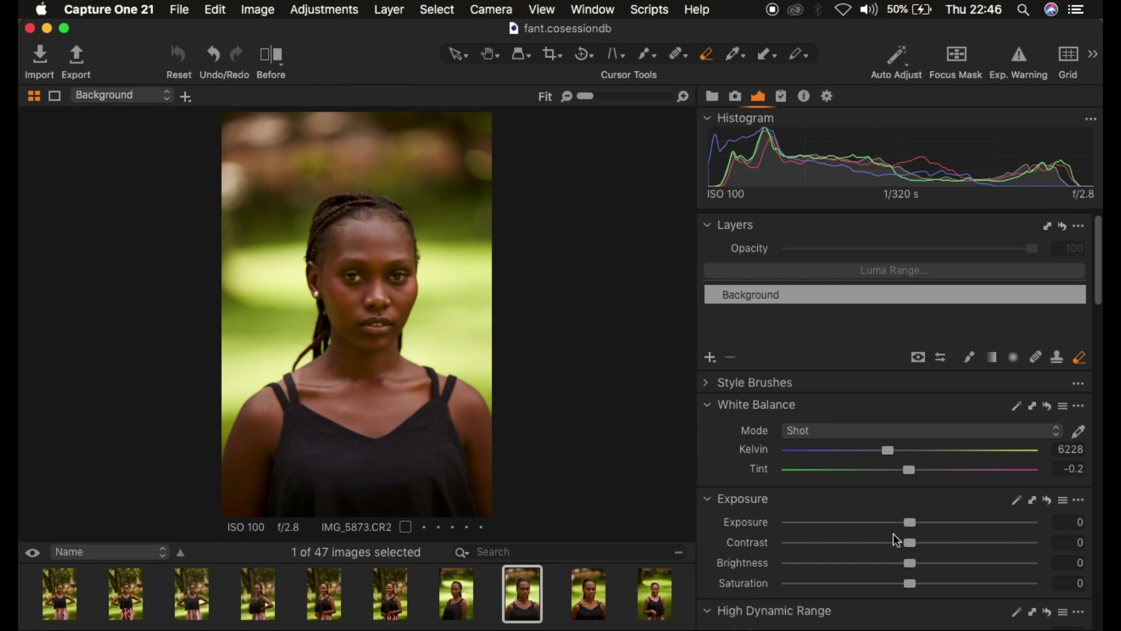
scroll(931, 525, "down", 4)
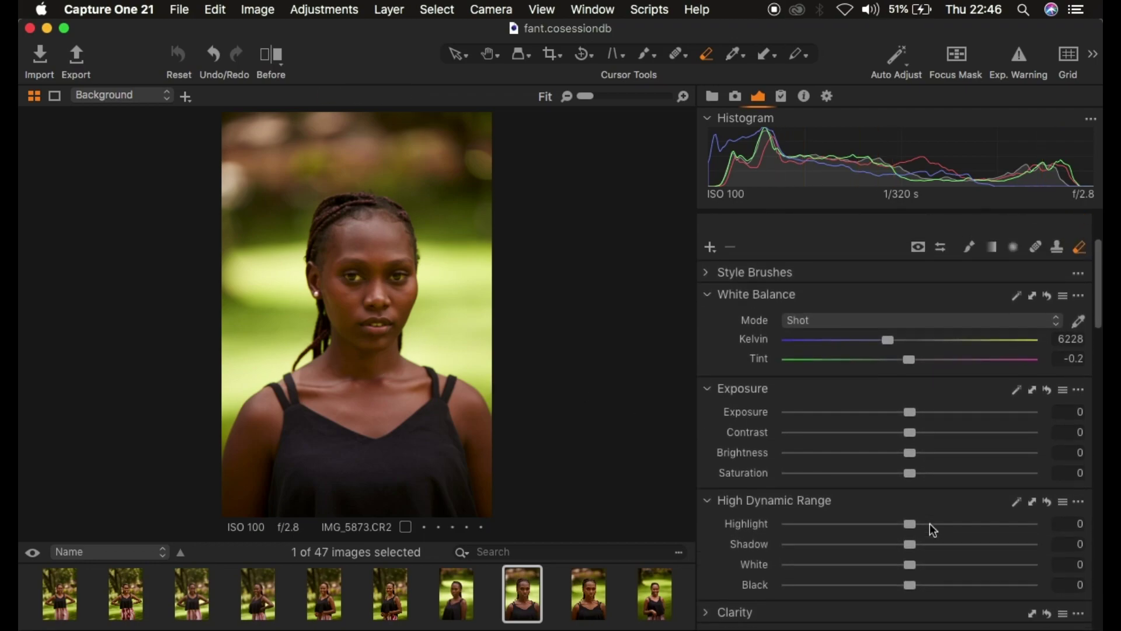
scroll(931, 526, "up", 3)
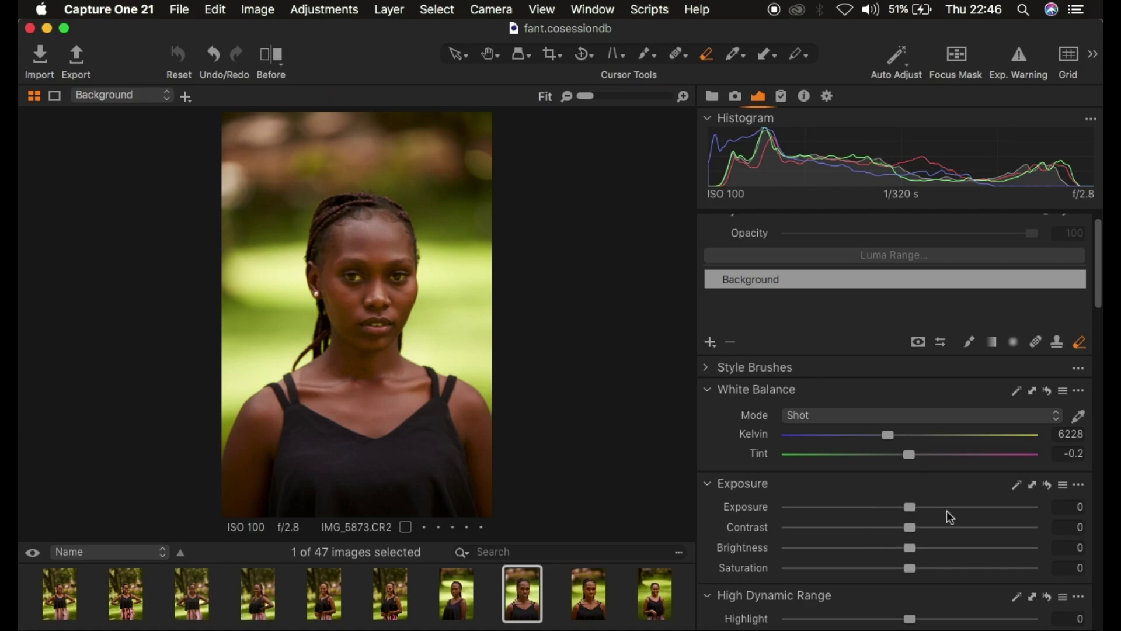
scroll(947, 510, "down", 4)
left_click(882, 510)
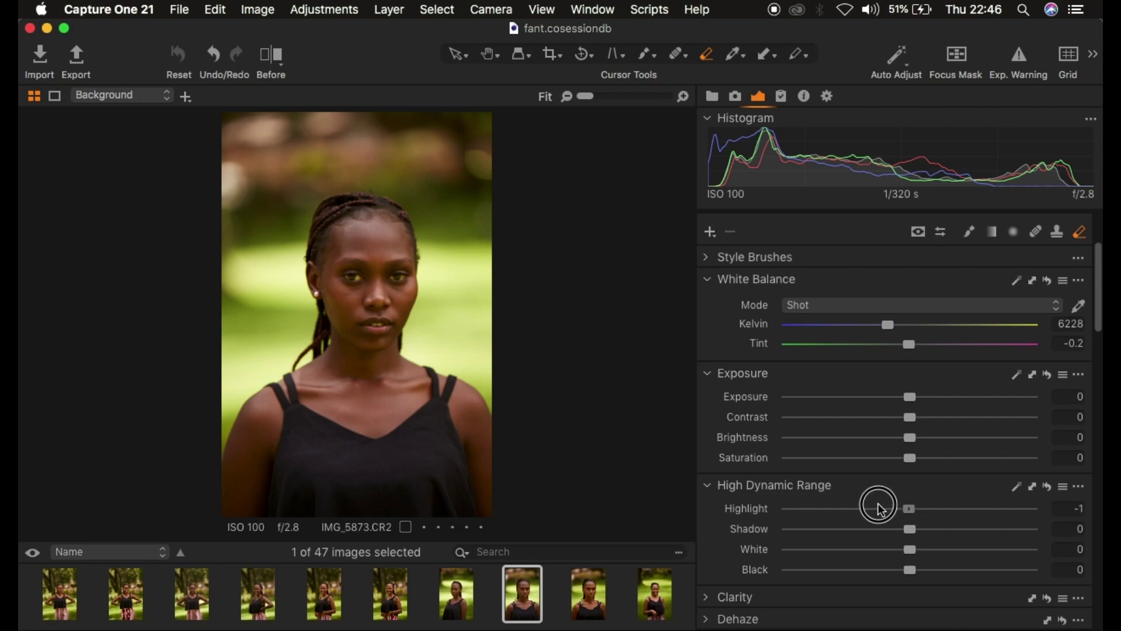
left_click_drag(876, 506, 785, 518)
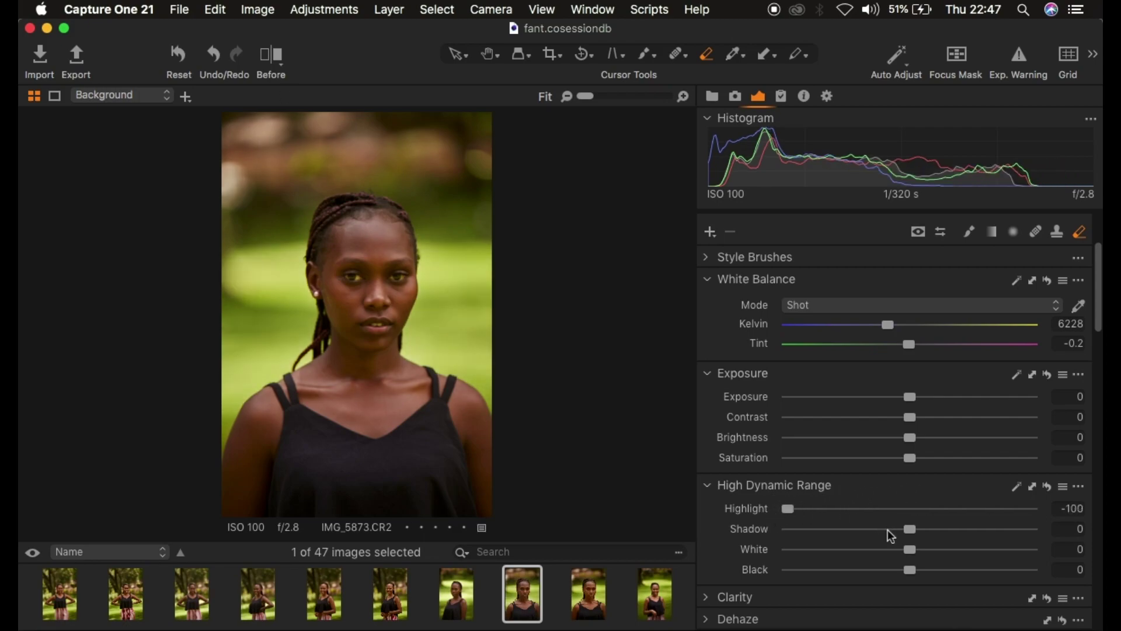
left_click_drag(923, 533, 859, 552)
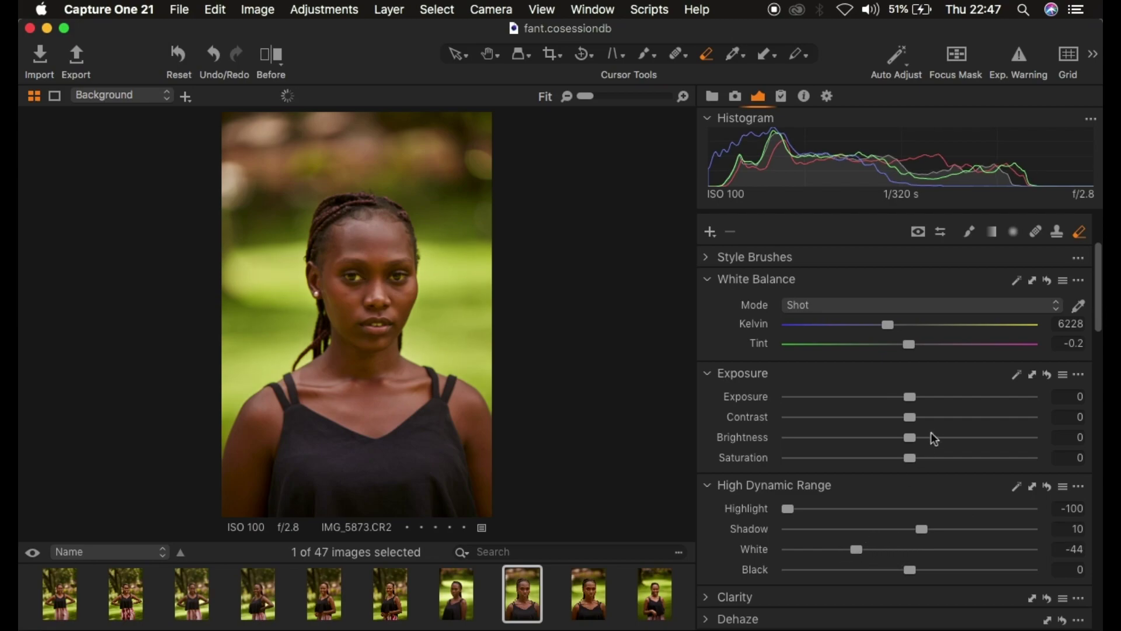
Step: Raise the photo's Contrast to 3 and set the RGB Levels black input point to 3
left_click_drag(916, 425, 928, 428)
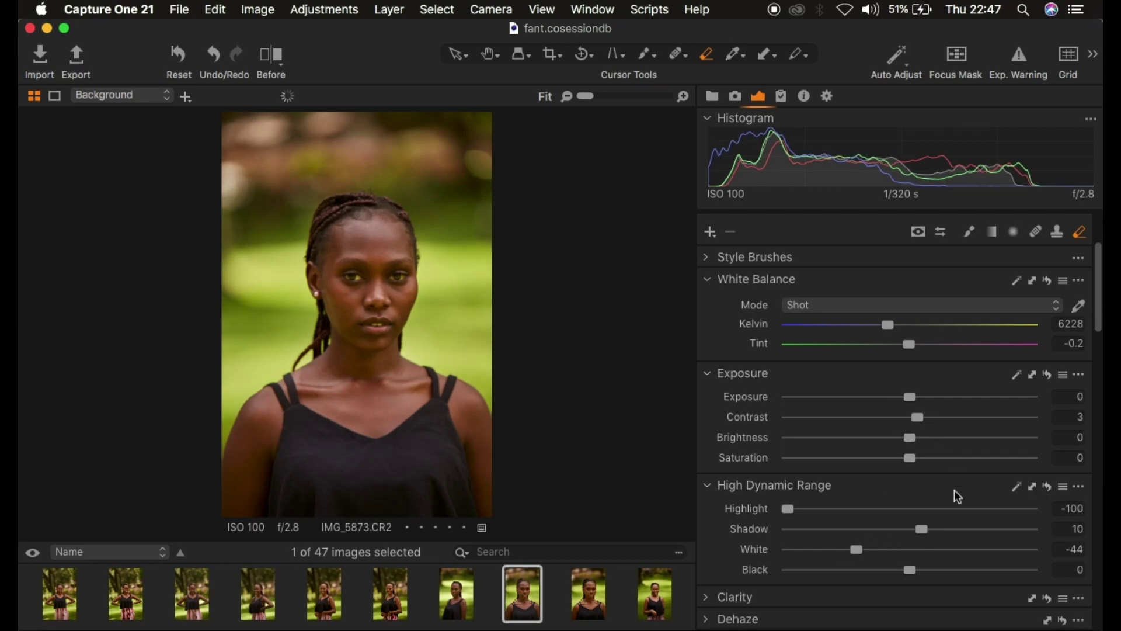
scroll(954, 492, "down", 10)
left_click_drag(708, 452, 712, 454)
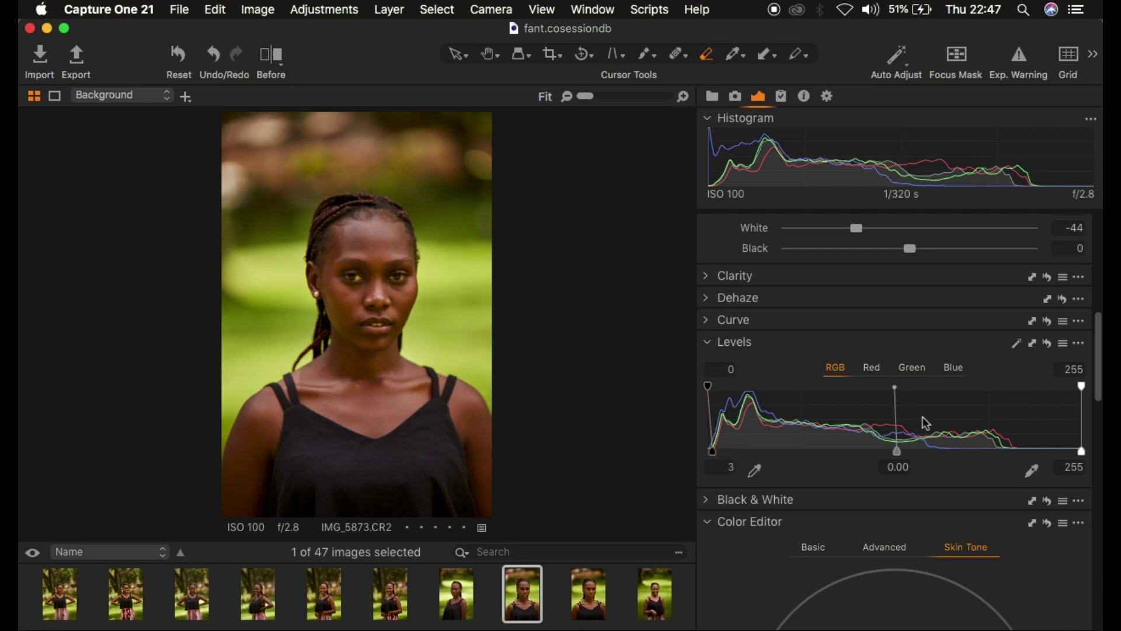
Step: Add a new filled adjustment layer above the Background
scroll(923, 416, "up", 10)
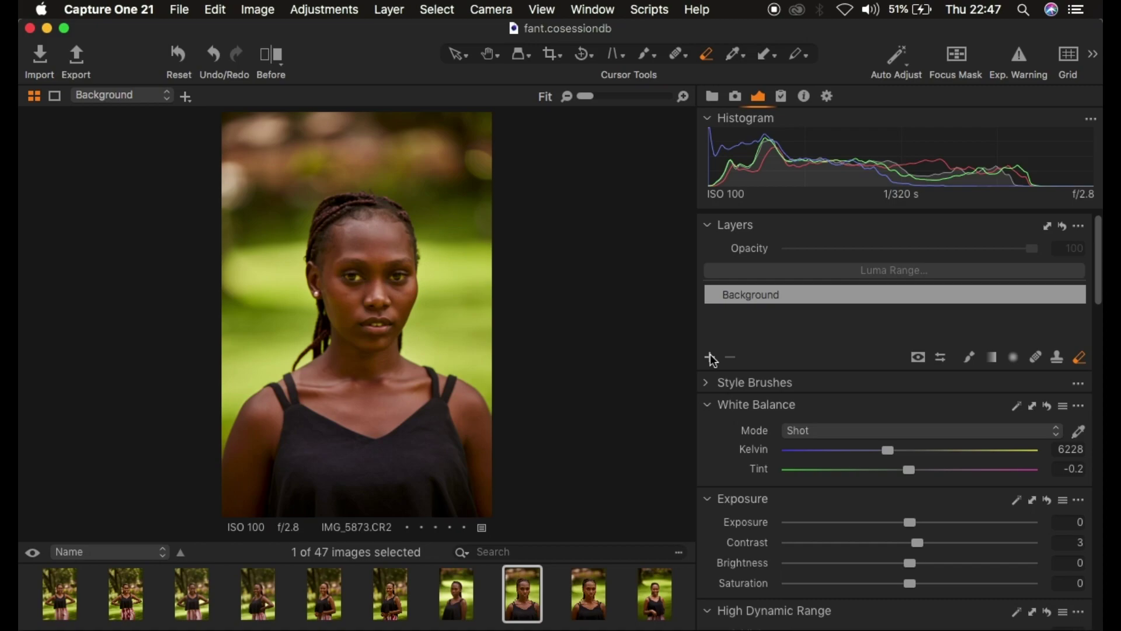
left_click(712, 358)
left_click(781, 378)
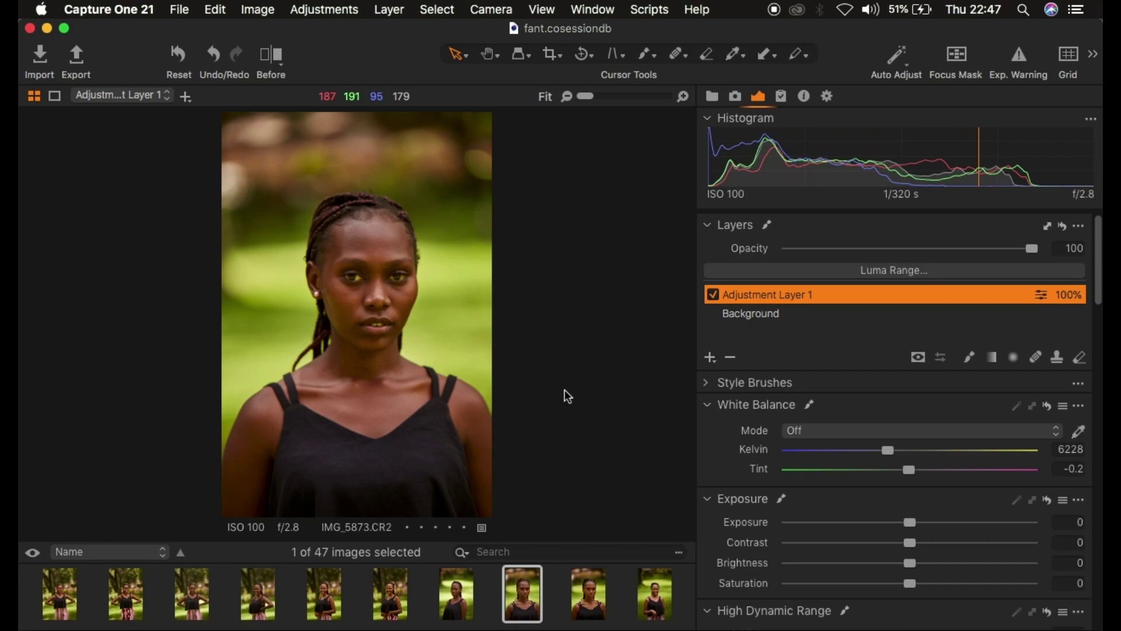
Step: Sample the skin colour from the woman's cheek for the Color Editor's Skin Tone adjustment
scroll(888, 463, "down", 15)
scroll(889, 463, "down", 5)
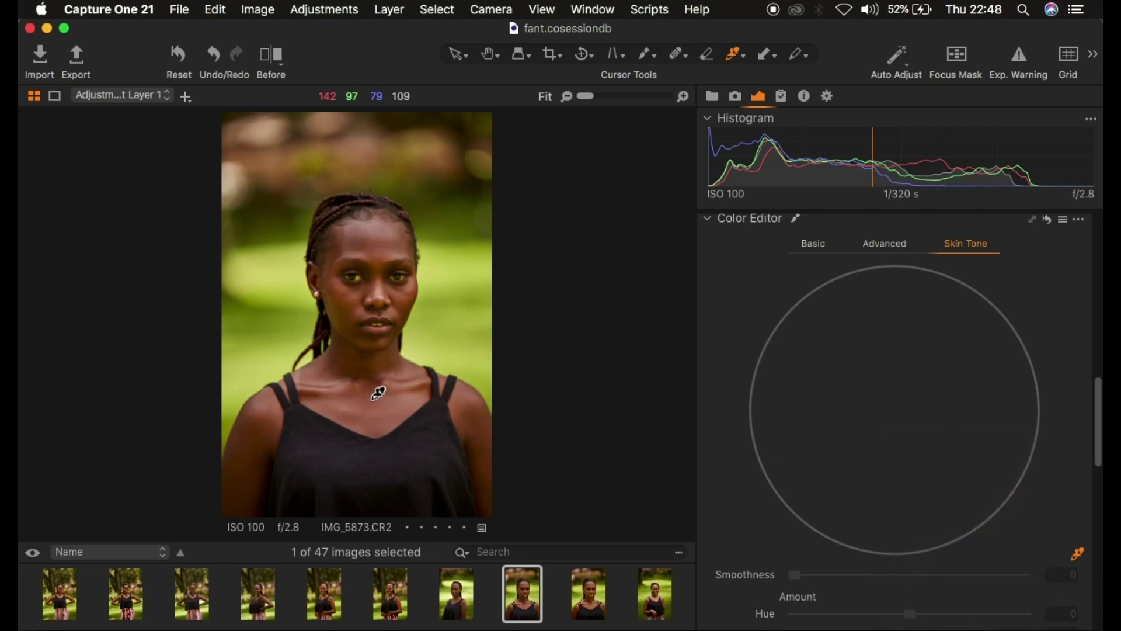
key("super+equal")
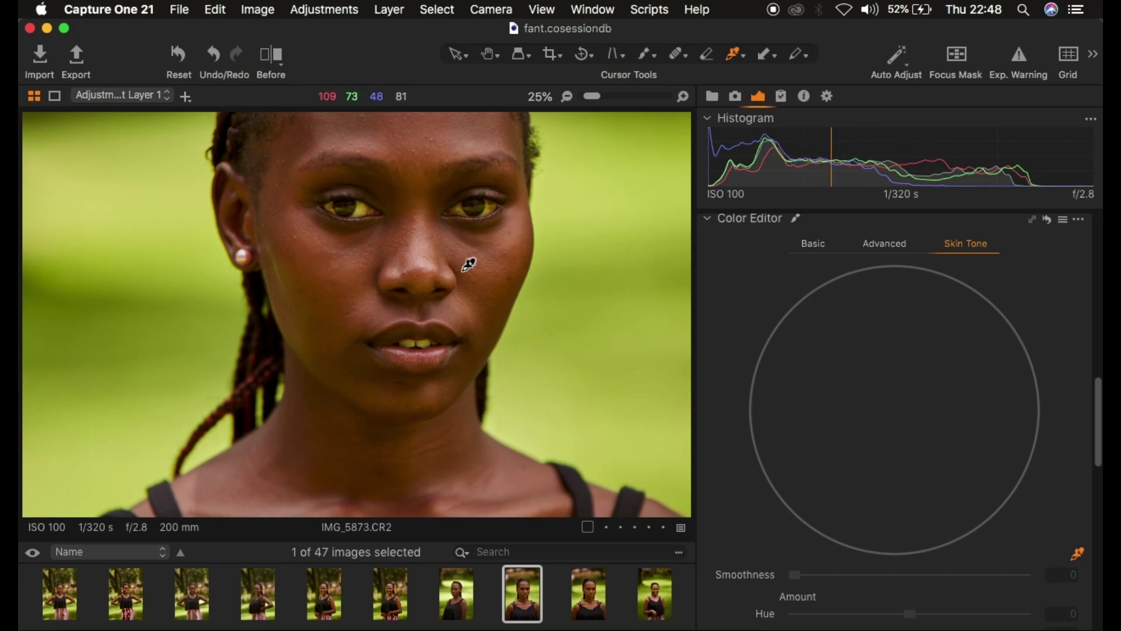
left_click(307, 260)
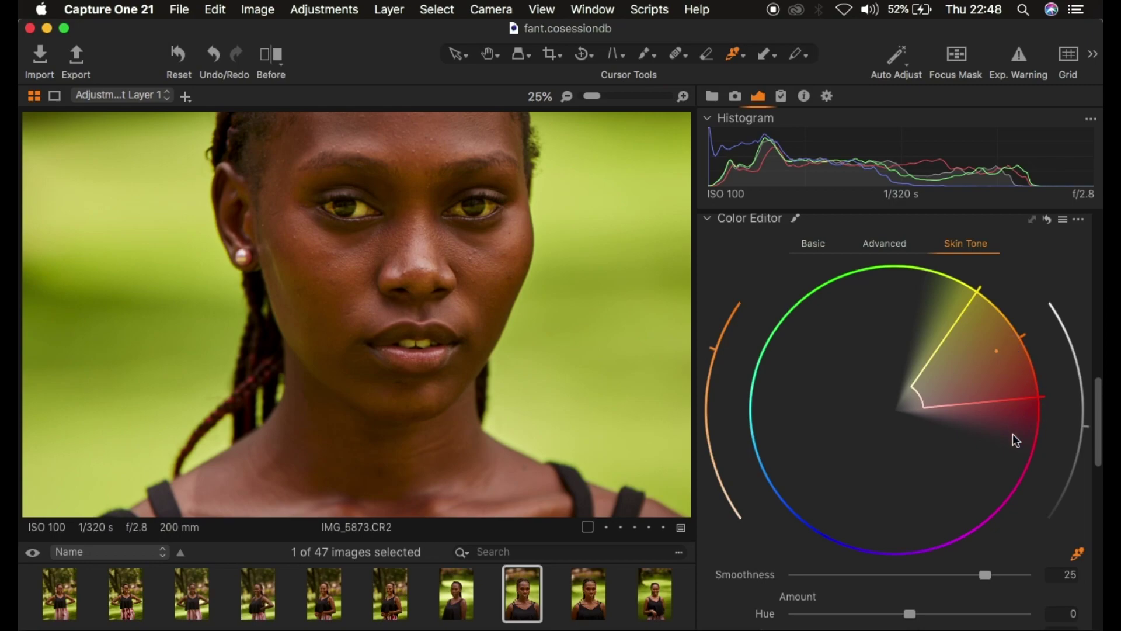
Step: Set the skin tone Uniformity to Hue 79.2 and Saturation 79.6
scroll(985, 501, "down", 5)
scroll(986, 500, "down", 2)
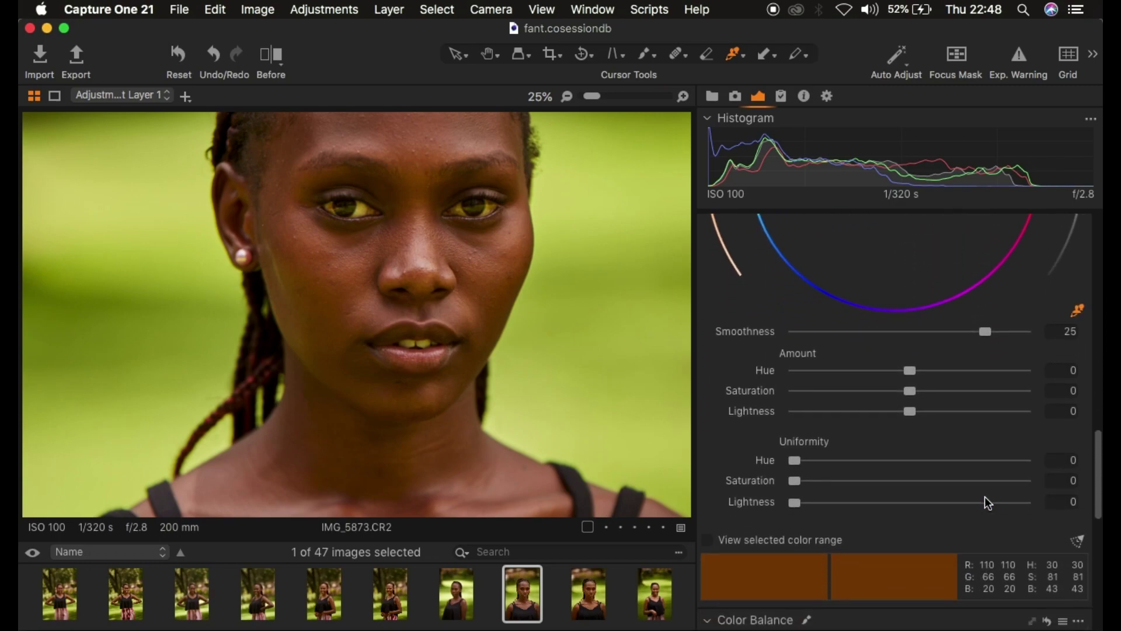
left_click_drag(823, 461, 946, 467)
left_click_drag(811, 480, 978, 480)
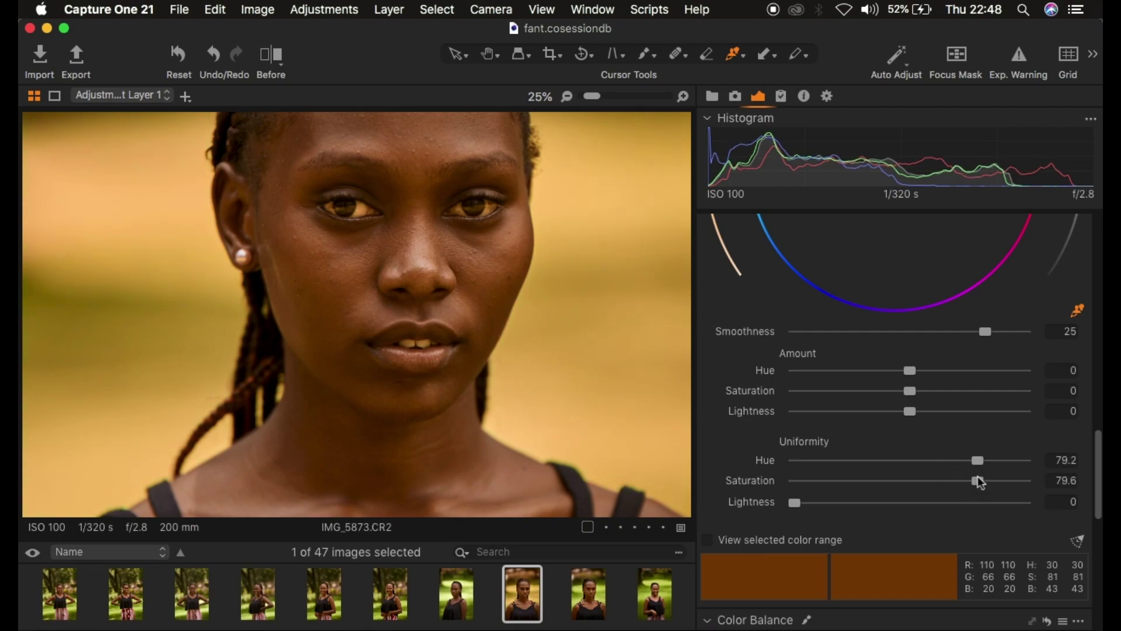
Step: Test the skin tone's Hue amount at -3.1 and 2.1, and reset it to 0
key("super+0")
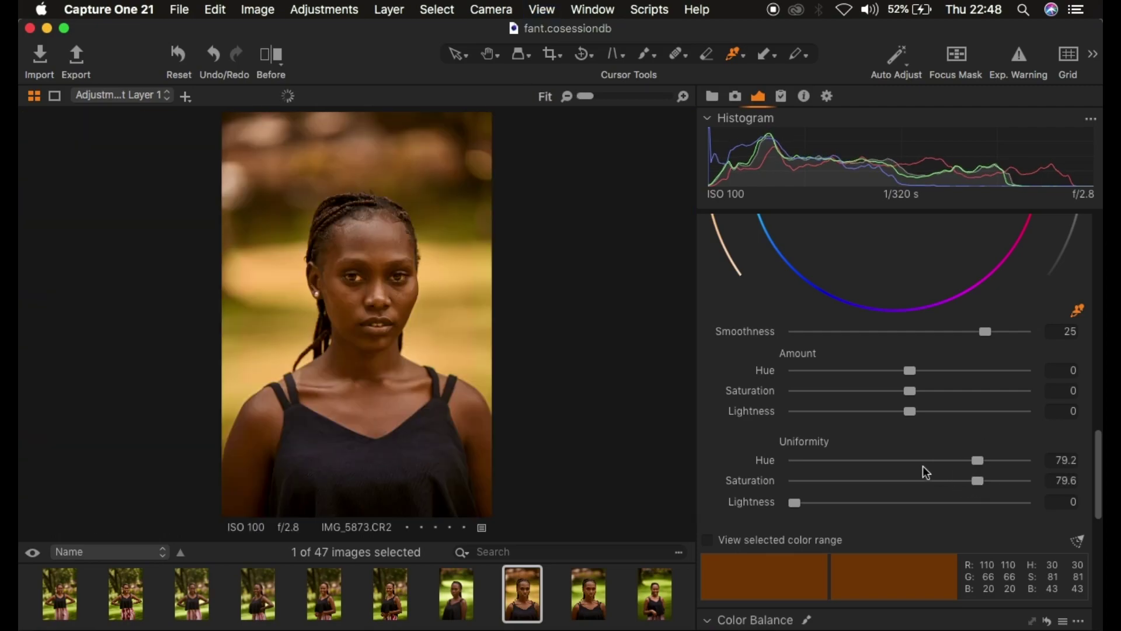
key("super+equal")
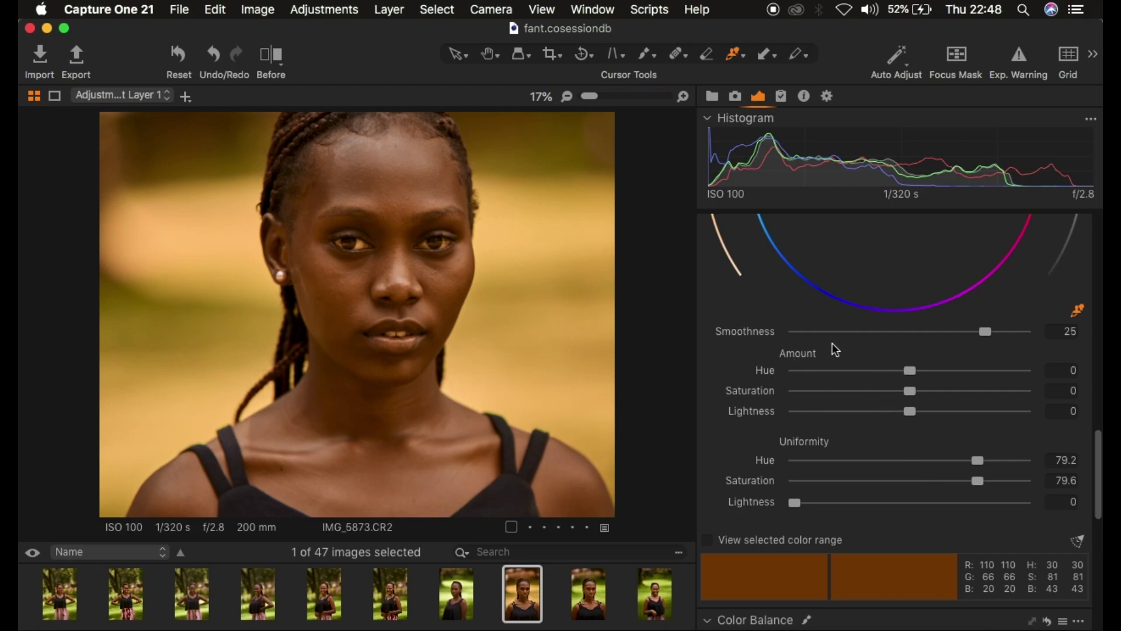
left_click_drag(910, 371, 844, 379)
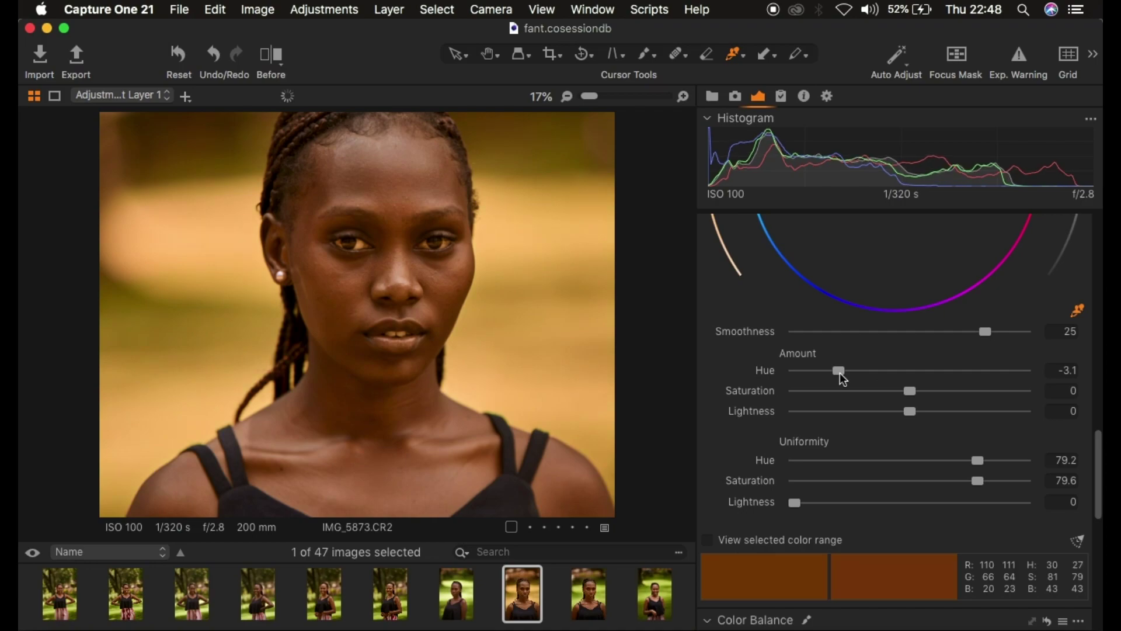
left_click_drag(867, 373, 958, 374)
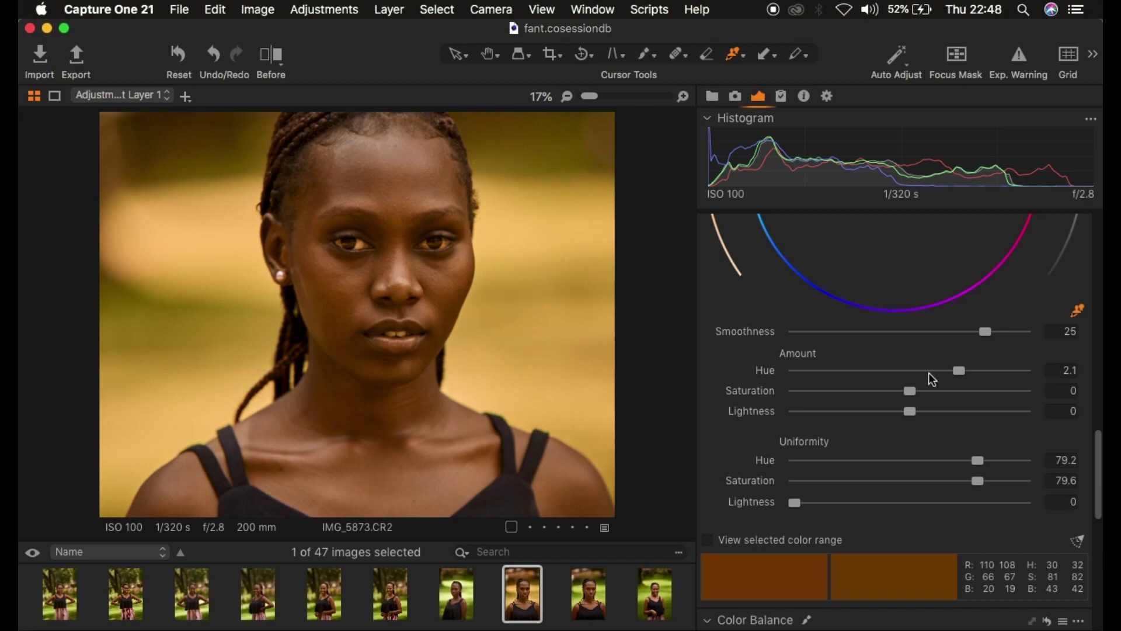
double_click(960, 376)
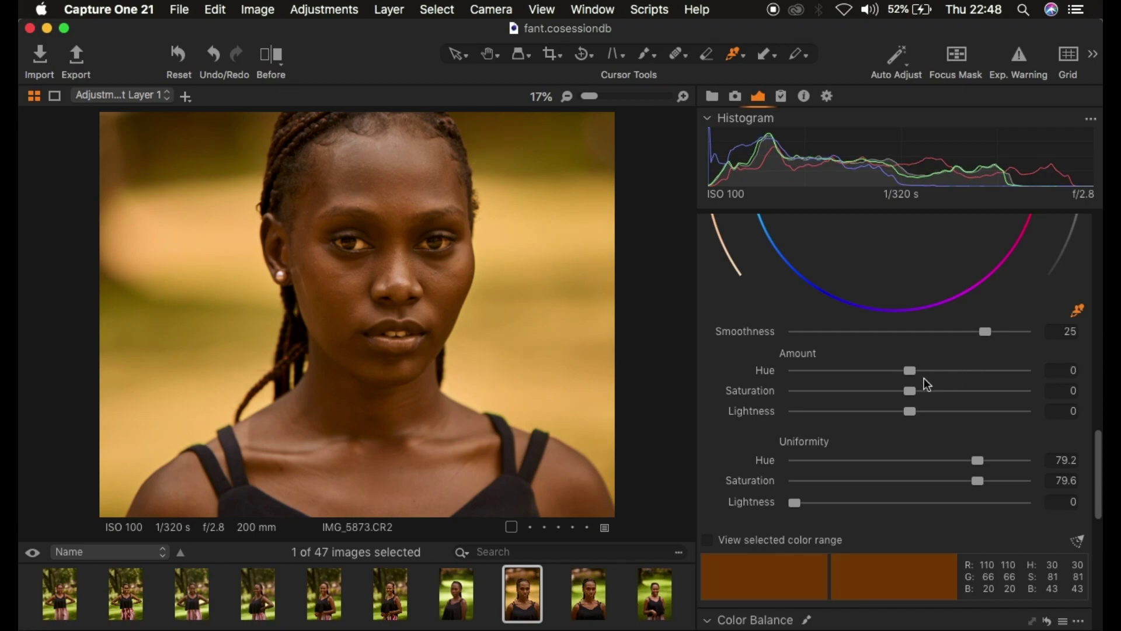
Step: Set the skin tone's Hue amount to about -2.5, checking the effect on the whole photo
left_click_drag(910, 372, 856, 377)
key("super+0")
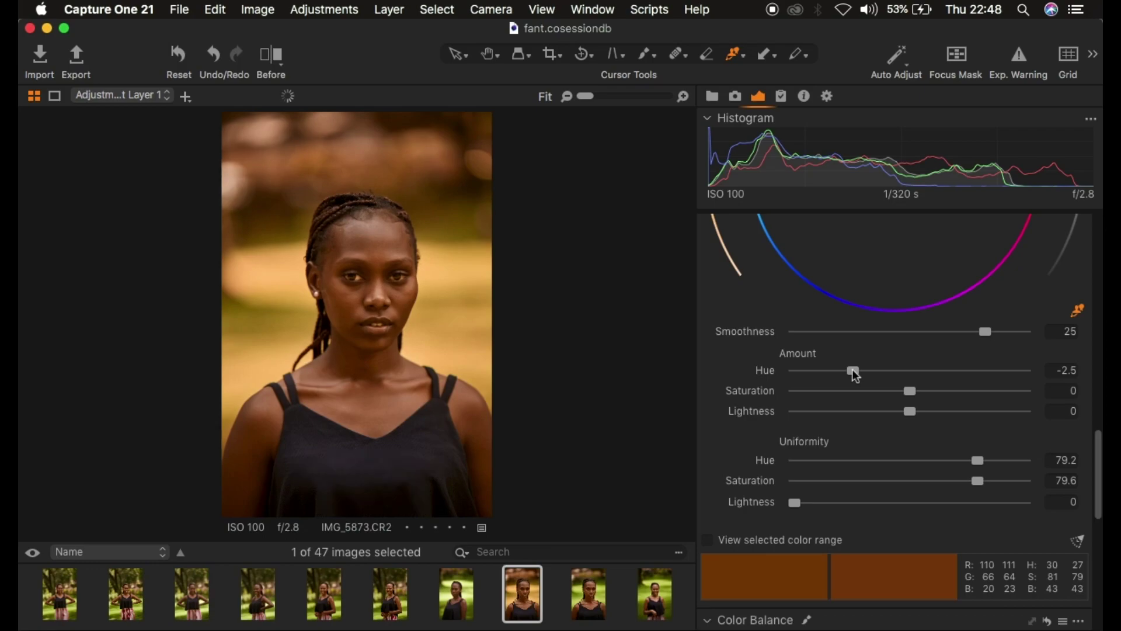
left_click_drag(851, 370, 851, 376)
Step: Clear the mask of Adjustment Layer 1
scroll(992, 343, "up", 15)
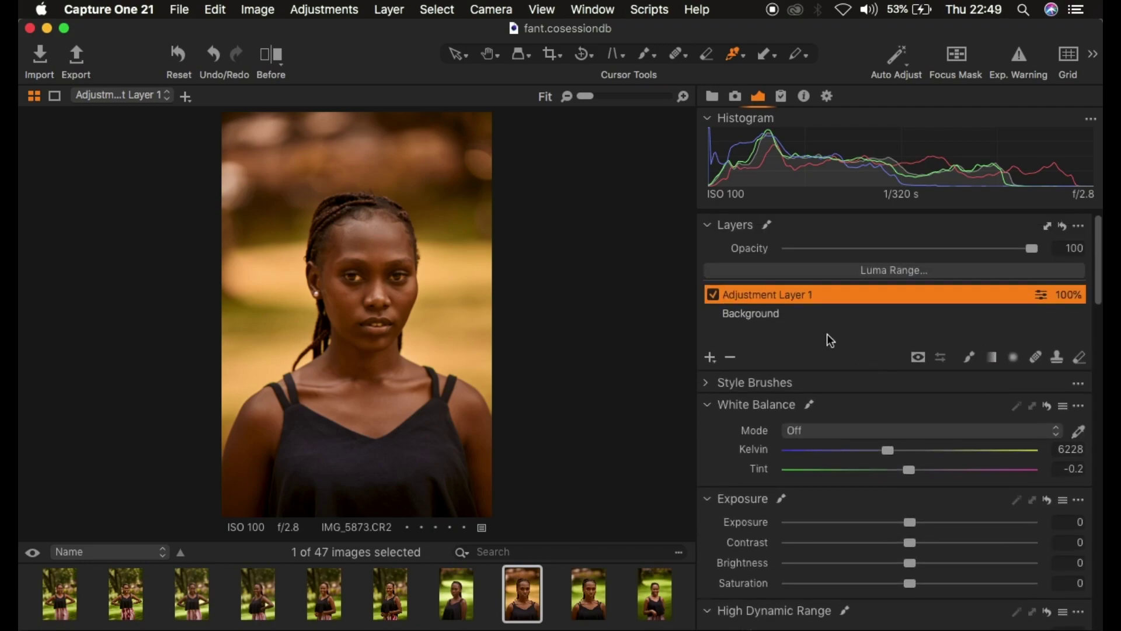
right_click(815, 304)
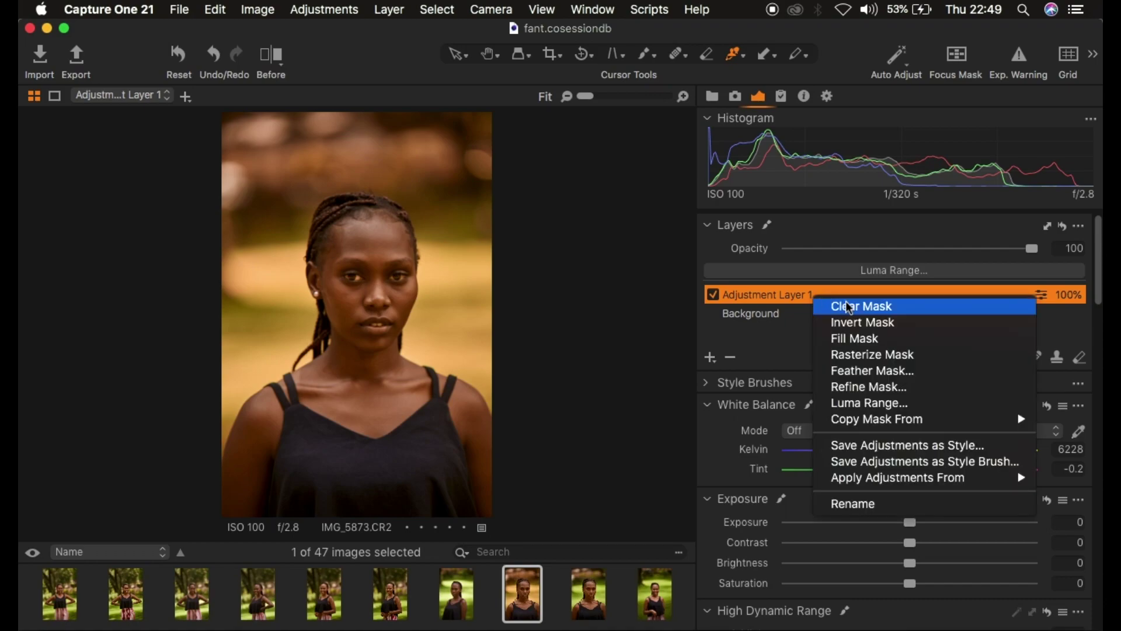
left_click(866, 308)
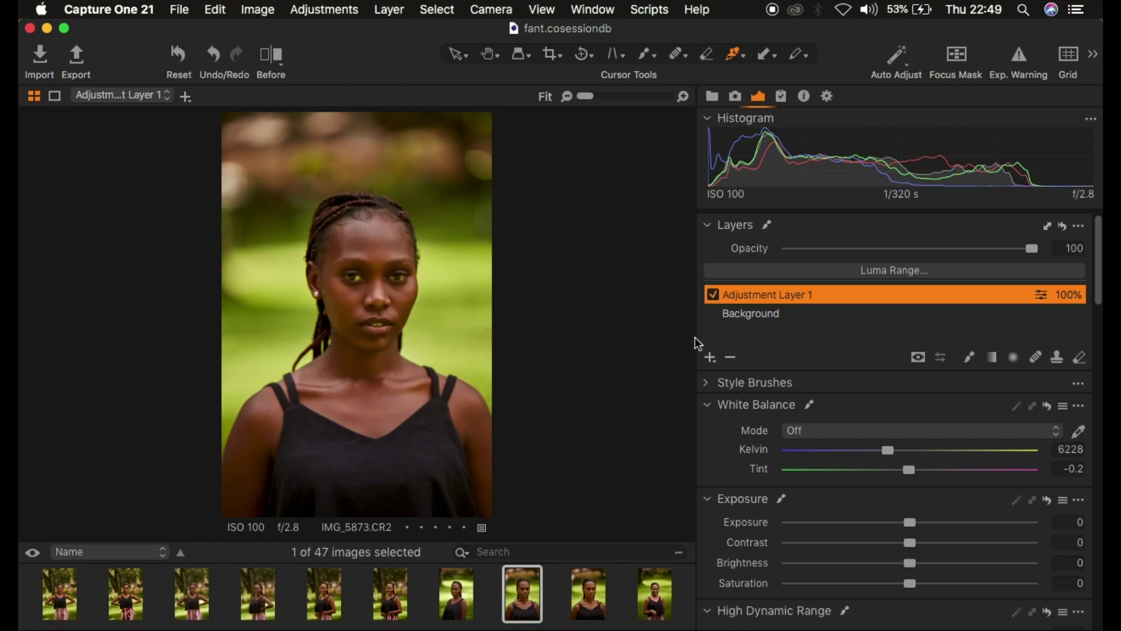
Step: Brush a mask on Adjustment Layer 1 over the woman's face, neck, chest, shoulders and arms
left_click(969, 357)
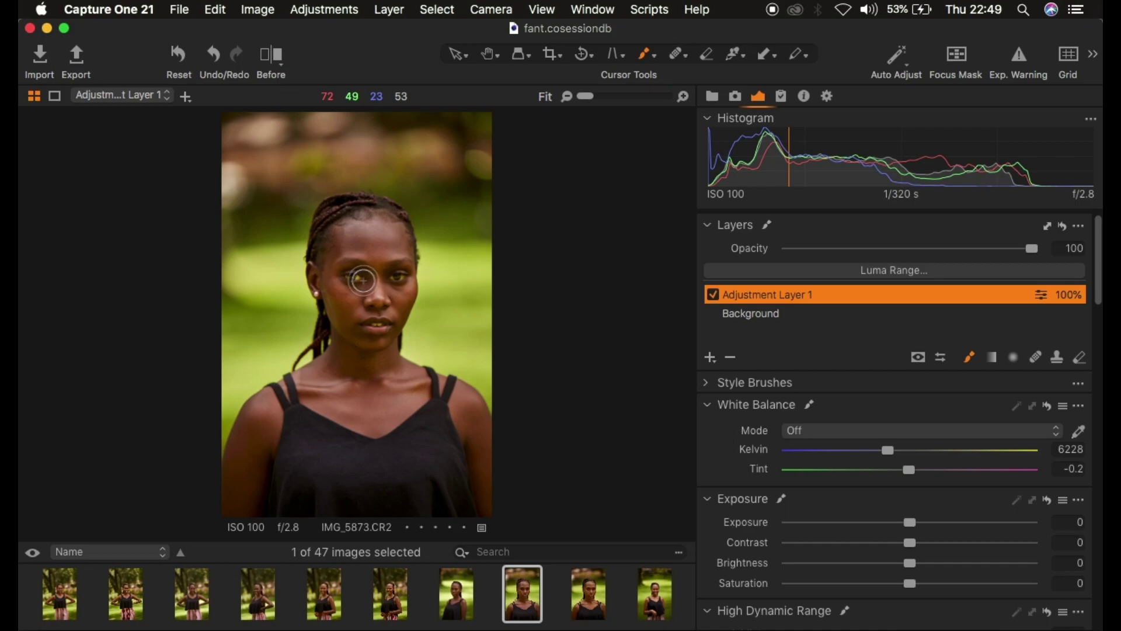
mouse_move(333, 242)
left_mouse_down()
mouse_move(338, 299)
mouse_move(319, 277)
mouse_move(328, 251)
mouse_move(348, 281)
mouse_move(361, 243)
mouse_move(345, 237)
mouse_move(342, 250)
mouse_move(372, 264)
mouse_move(361, 229)
mouse_move(347, 241)
mouse_move(371, 222)
mouse_move(392, 236)
mouse_move(397, 275)
mouse_move(367, 272)
mouse_move(391, 290)
mouse_move(374, 282)
mouse_move(356, 346)
mouse_move(366, 340)
mouse_move(345, 305)
mouse_move(343, 360)
mouse_move(305, 385)
mouse_move(346, 361)
mouse_move(302, 381)
mouse_move(346, 413)
mouse_move(392, 408)
mouse_move(363, 407)
mouse_move(393, 397)
mouse_move(384, 353)
mouse_move(414, 383)
mouse_move(388, 407)
mouse_move(413, 394)
mouse_move(403, 409)
mouse_move(345, 404)
mouse_move(355, 371)
mouse_move(335, 303)
mouse_move(352, 308)
mouse_move(317, 287)
mouse_move(316, 266)
mouse_move(399, 271)
left_mouse_up()
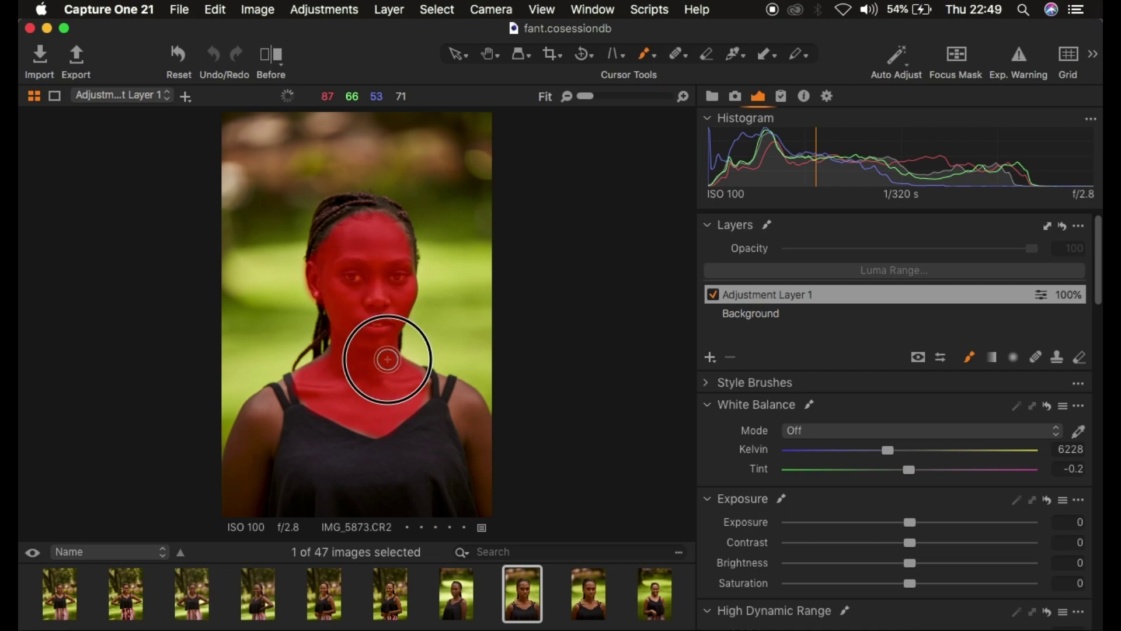
mouse_move(401, 270)
left_mouse_down()
mouse_move(388, 230)
mouse_move(388, 283)
mouse_move(388, 230)
mouse_move(344, 241)
left_mouse_up()
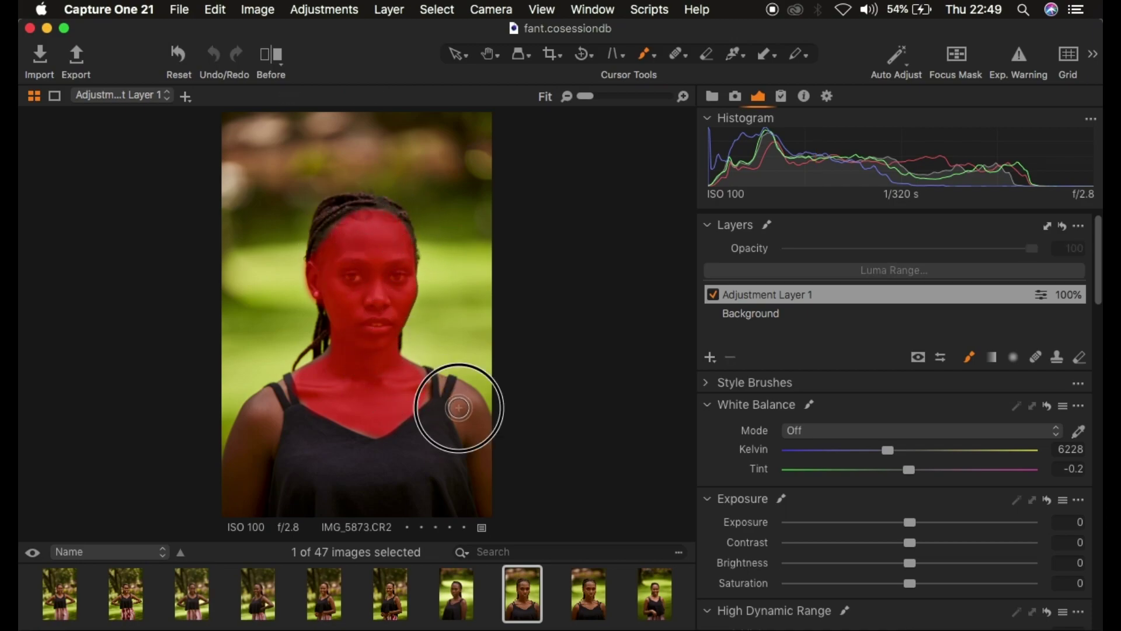
mouse_move(459, 408)
left_mouse_down()
mouse_move(487, 518)
mouse_move(459, 396)
mouse_move(488, 449)
mouse_move(478, 420)
mouse_move(454, 393)
mouse_move(410, 385)
mouse_move(448, 385)
mouse_move(474, 431)
left_mouse_up()
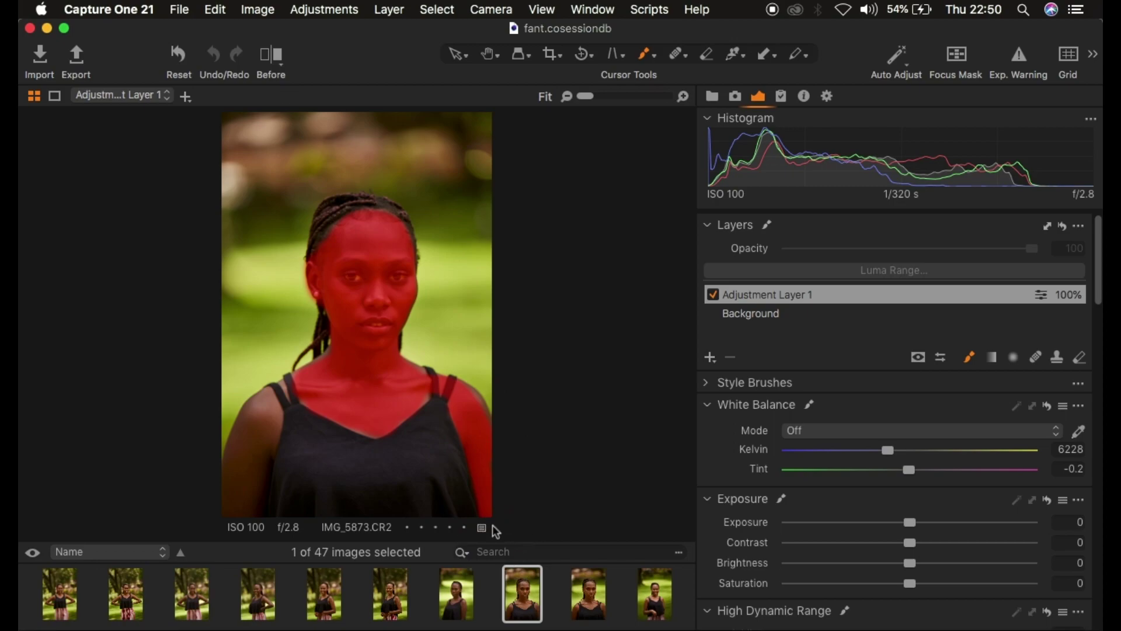
mouse_move(266, 421)
left_mouse_down()
mouse_move(243, 468)
mouse_move(236, 445)
mouse_move(263, 401)
mouse_move(272, 444)
mouse_move(239, 507)
mouse_move(227, 499)
mouse_move(253, 482)
left_mouse_up()
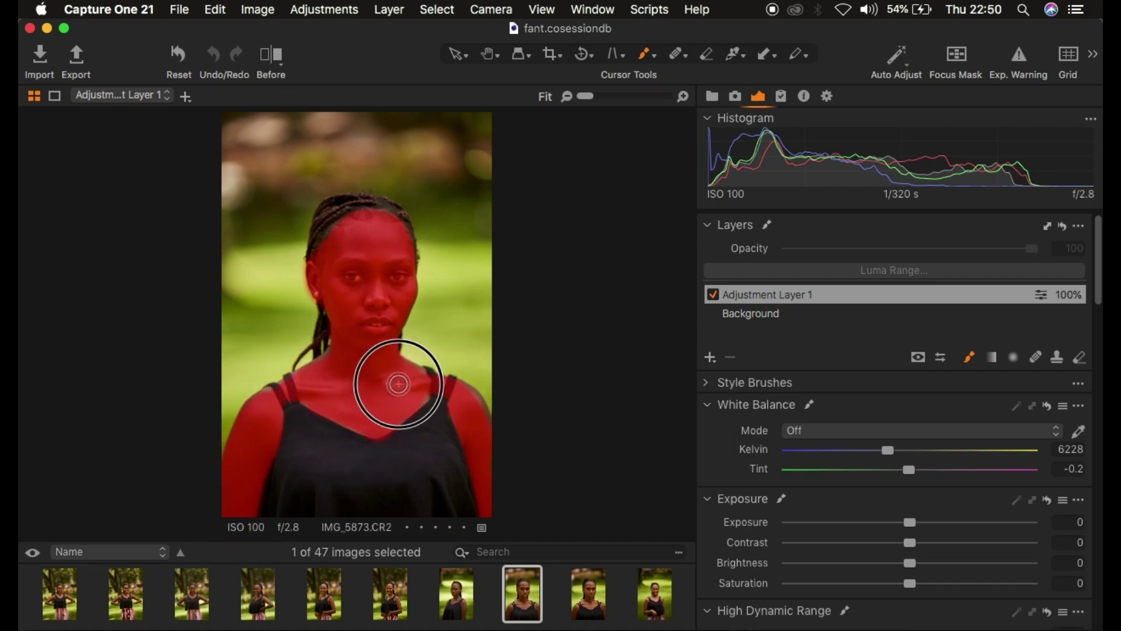
mouse_move(452, 398)
left_mouse_down()
mouse_move(463, 393)
mouse_move(475, 418)
mouse_move(465, 393)
mouse_move(479, 423)
left_mouse_up()
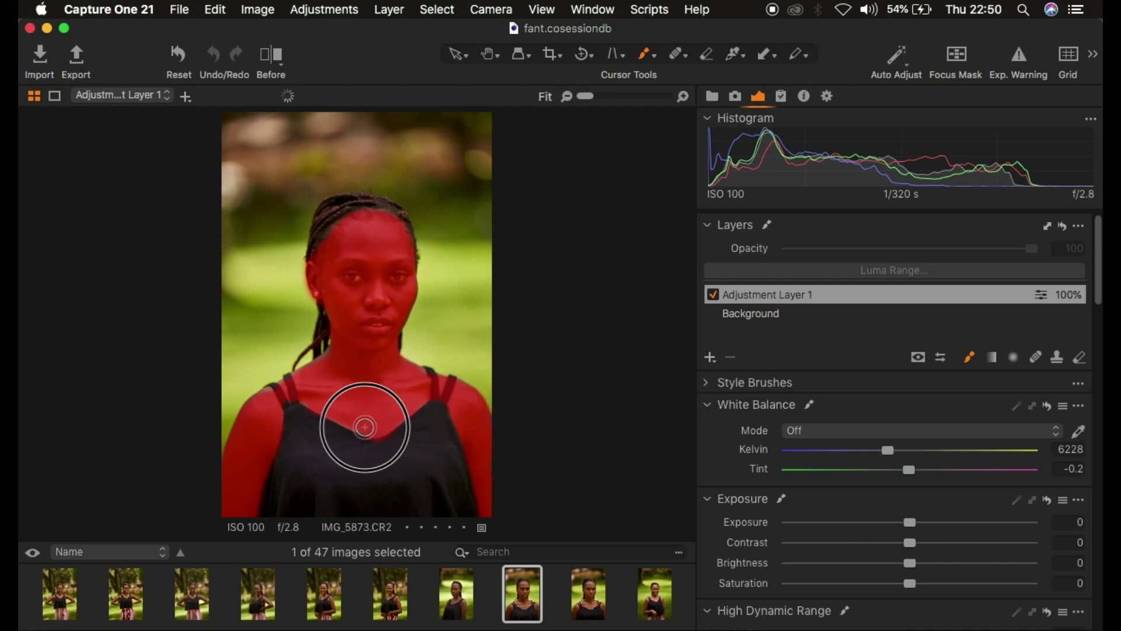
mouse_move(341, 278)
left_mouse_down()
mouse_move(358, 225)
mouse_move(378, 225)
left_mouse_up()
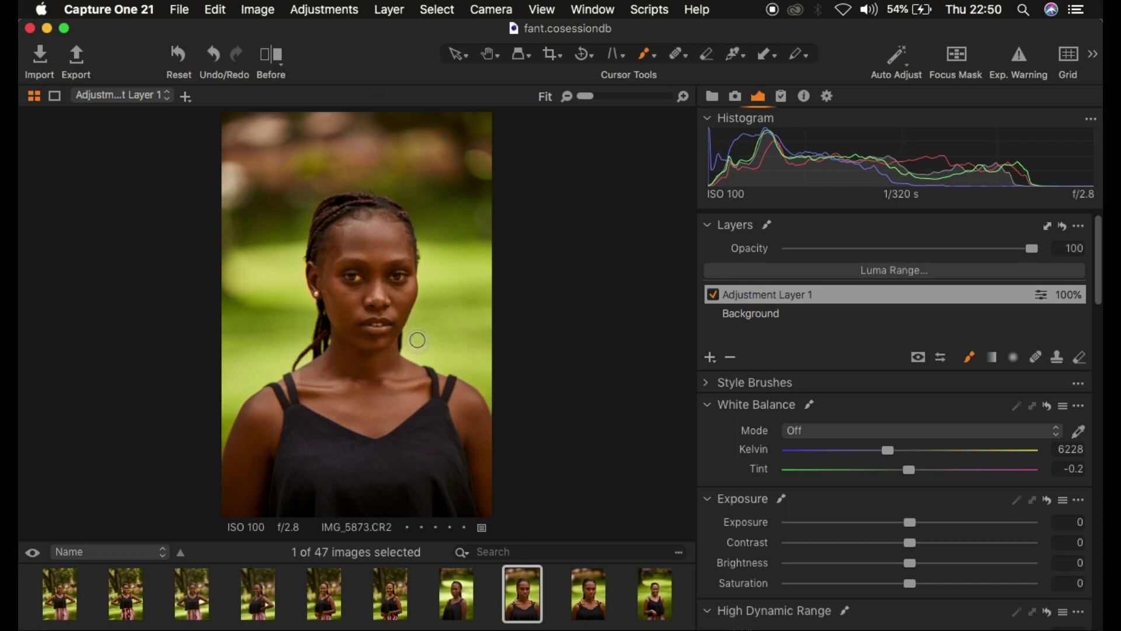
Step: On Adjustment Layer 1, raise the exposure Contrast to 3 and the high dynamic range Shadow to 5
scroll(947, 559, "down", 1)
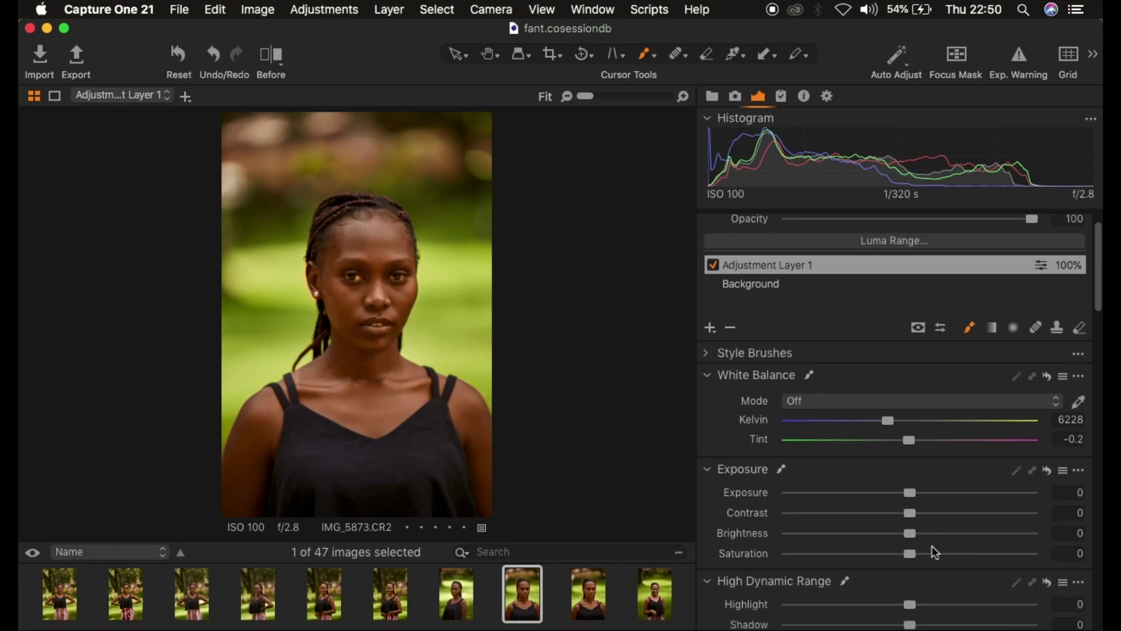
left_click_drag(915, 520, 924, 520)
scroll(958, 504, "down", 2)
left_click_drag(915, 551, 917, 554)
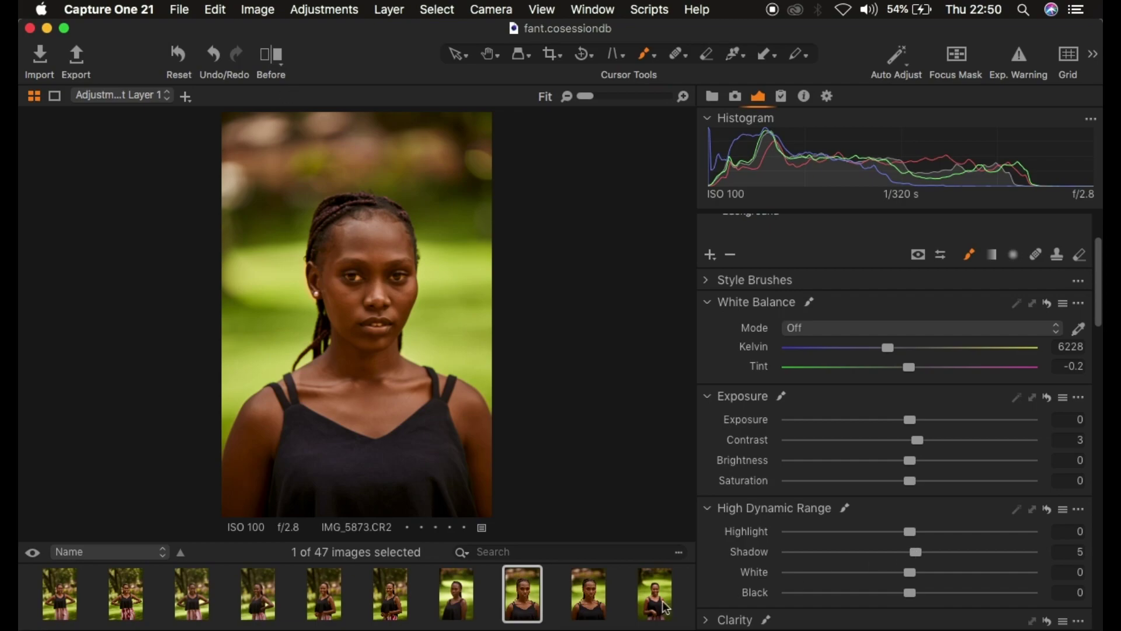
Step: Compare the edit with IMG_5873.tif, return to IMG_5873.CR2, and send it to Adobe Photoshop 2020 for editing
left_click(590, 603)
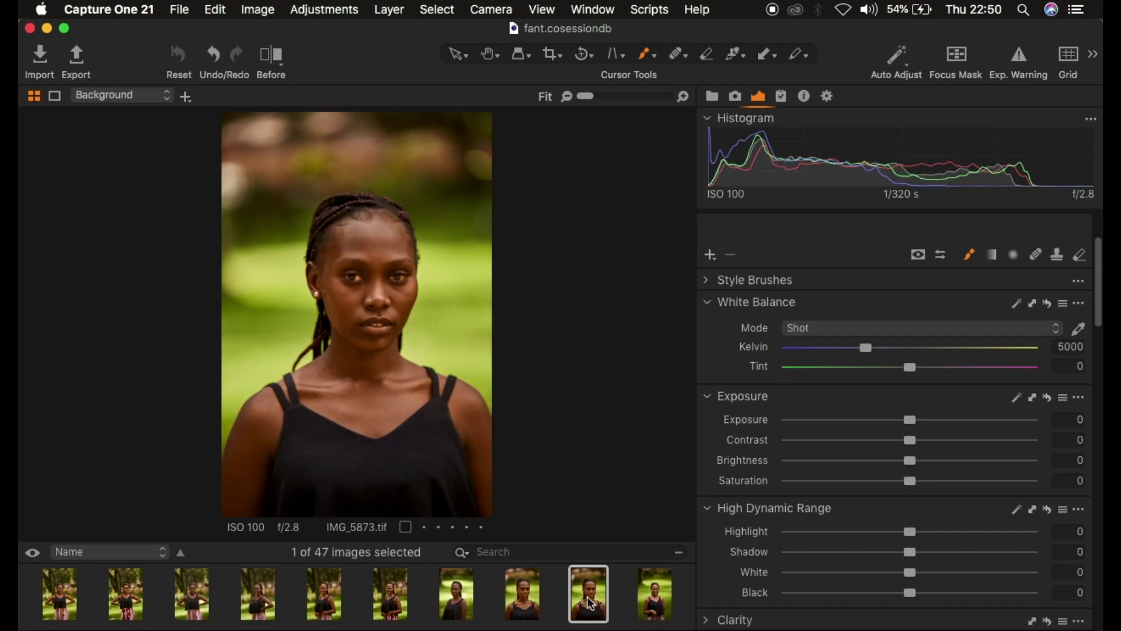
left_click(521, 603)
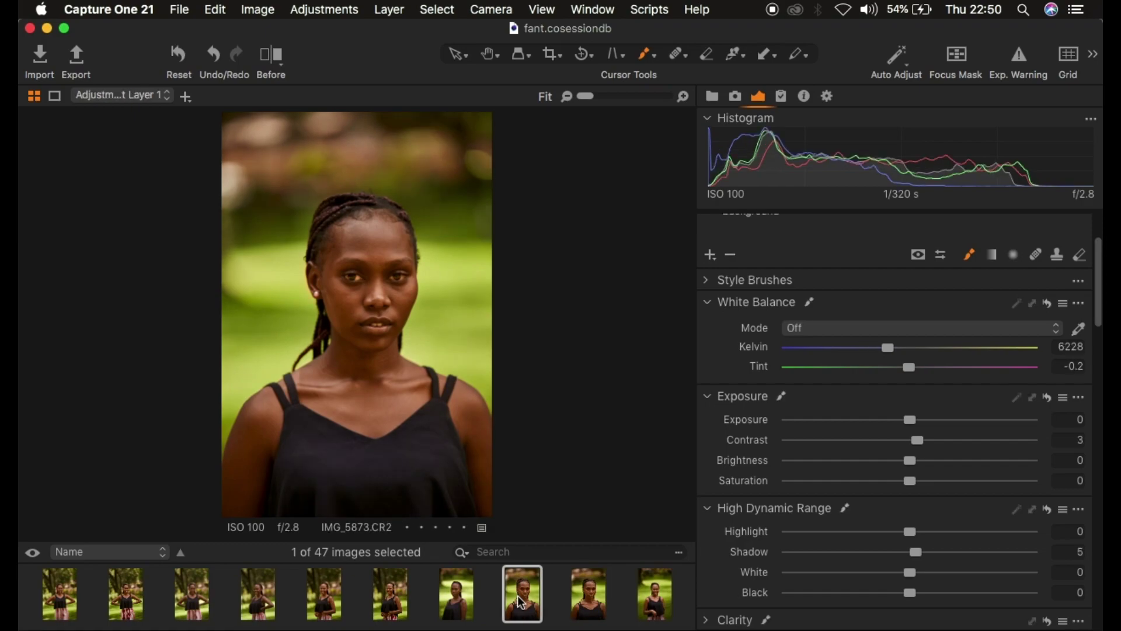
left_click(259, 12)
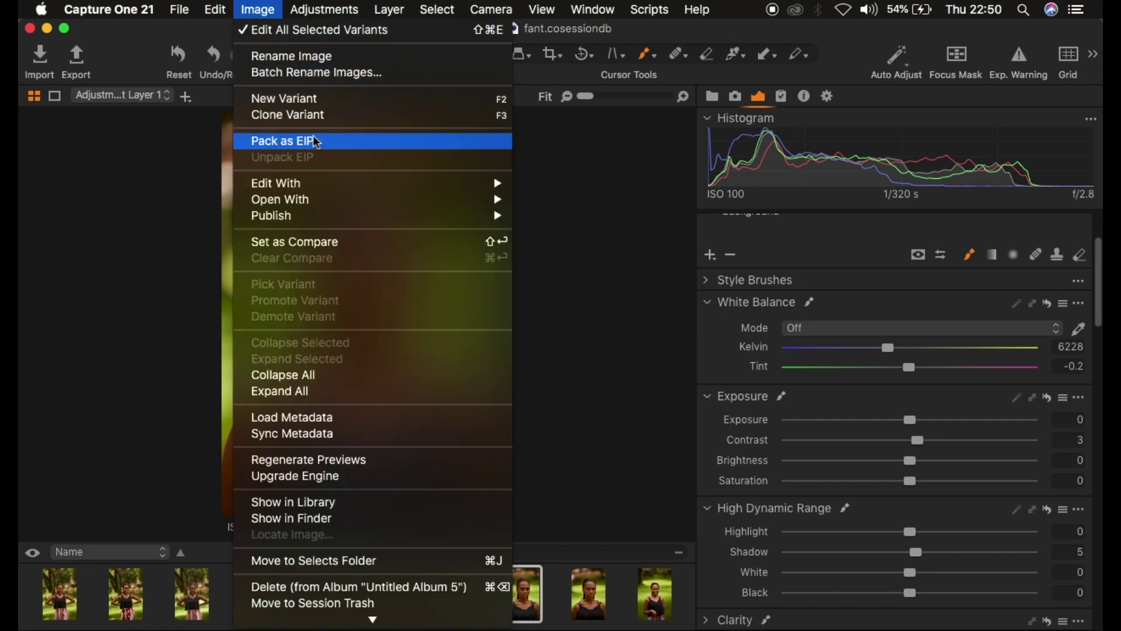
mouse_move(334, 185)
left_click(613, 183)
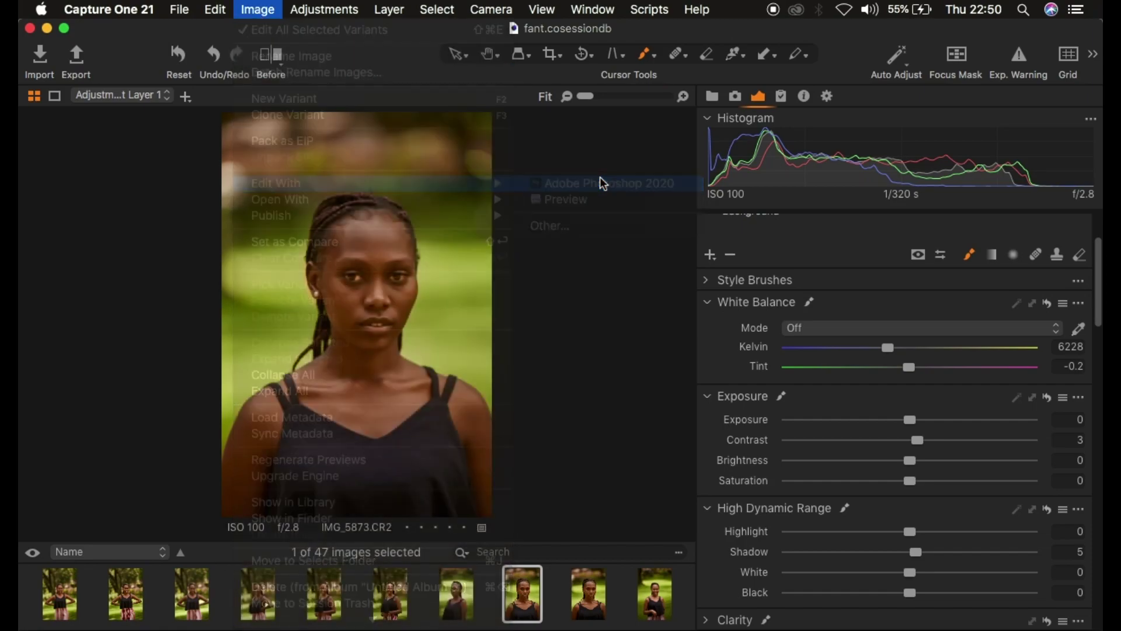
left_click(695, 409)
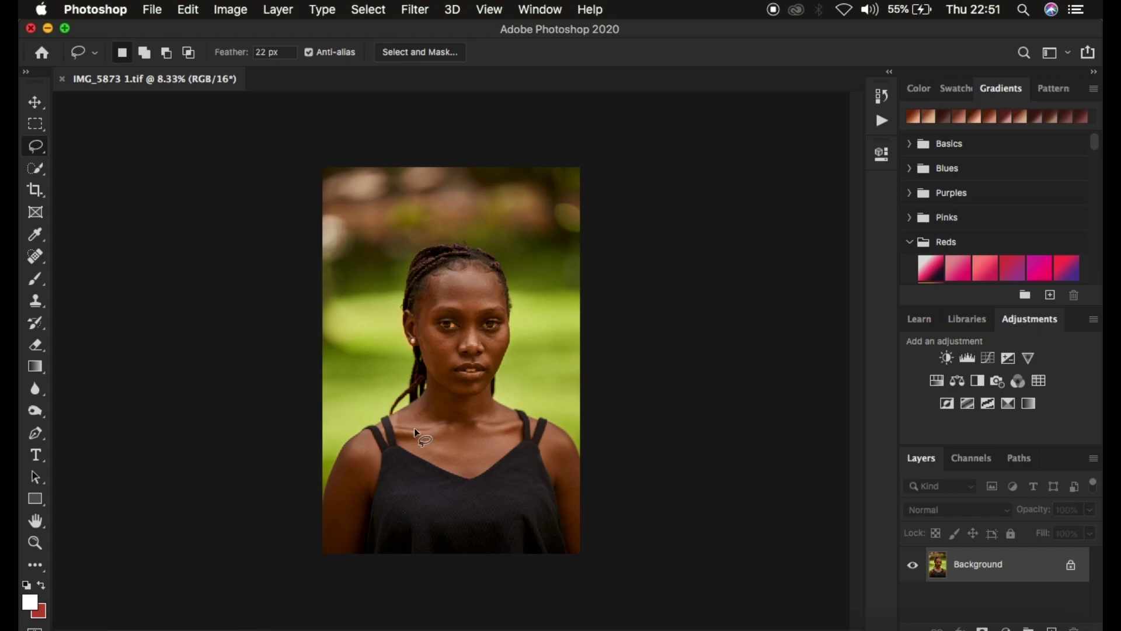
Step: Crop the portrait to a 4:5 ratio and run the FS 16 BIT frequency separation action on it
left_click(35, 190)
left_click(496, 386)
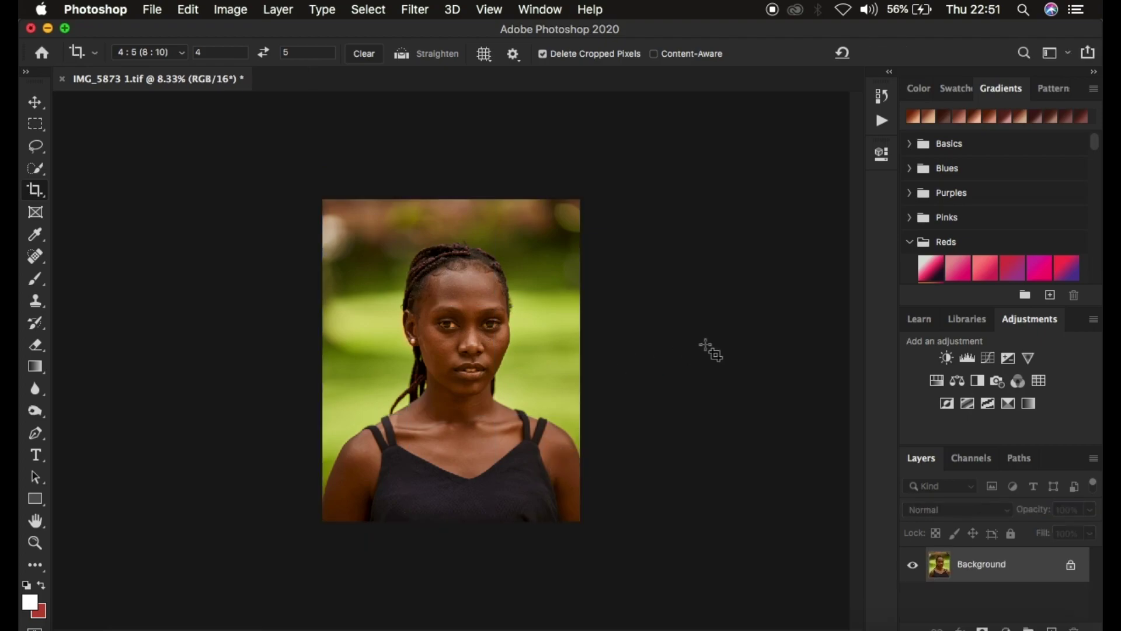
left_click(883, 122)
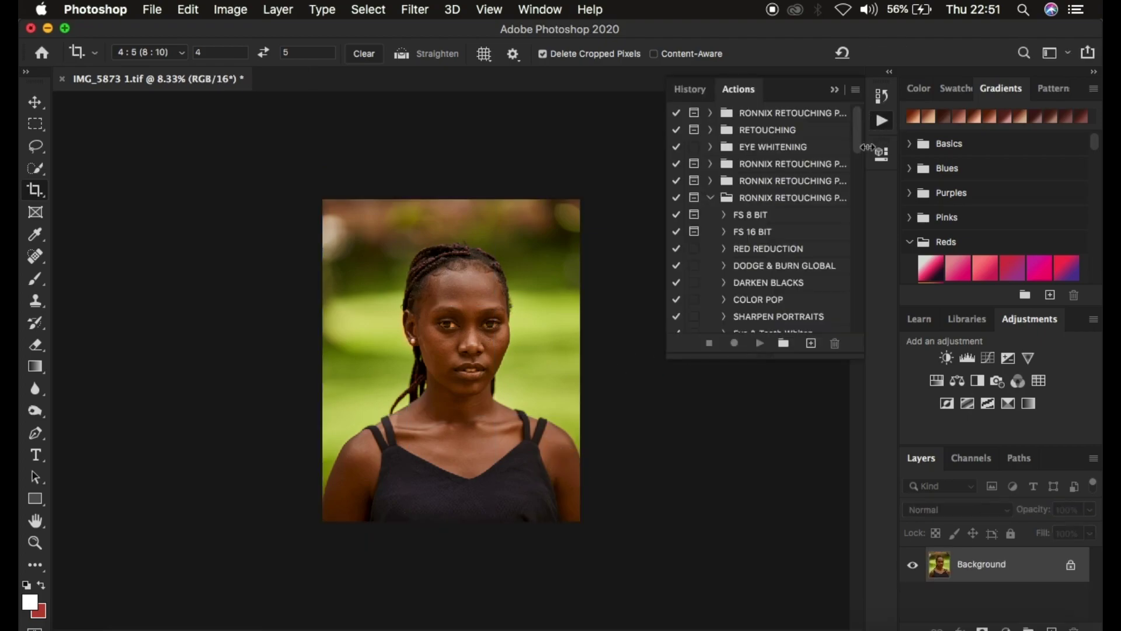
left_click(761, 237)
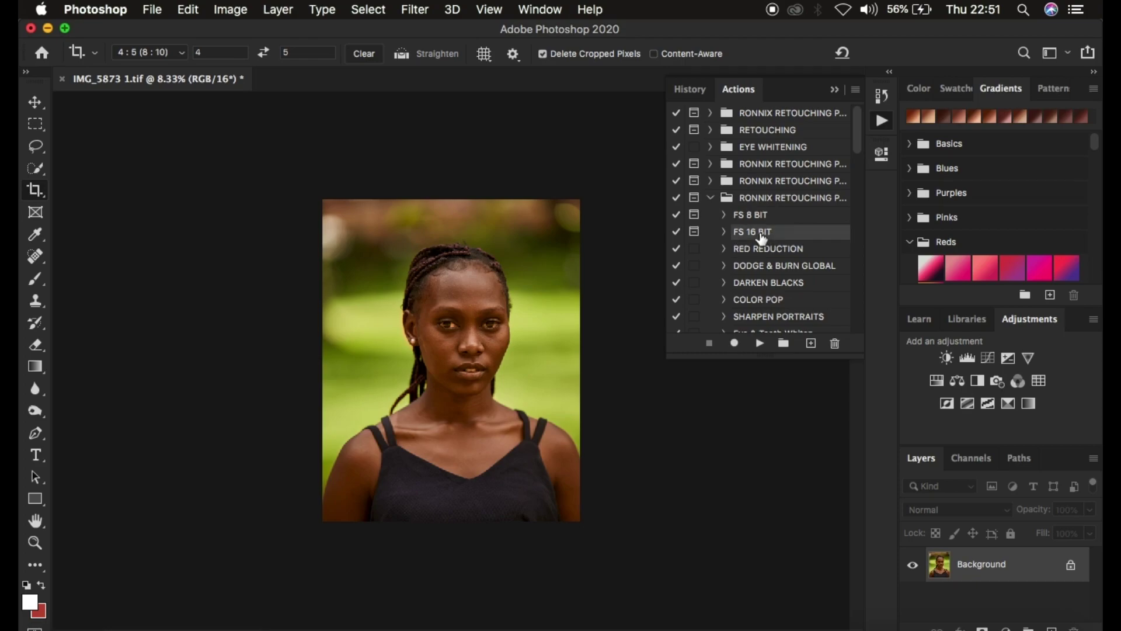
left_click(761, 344)
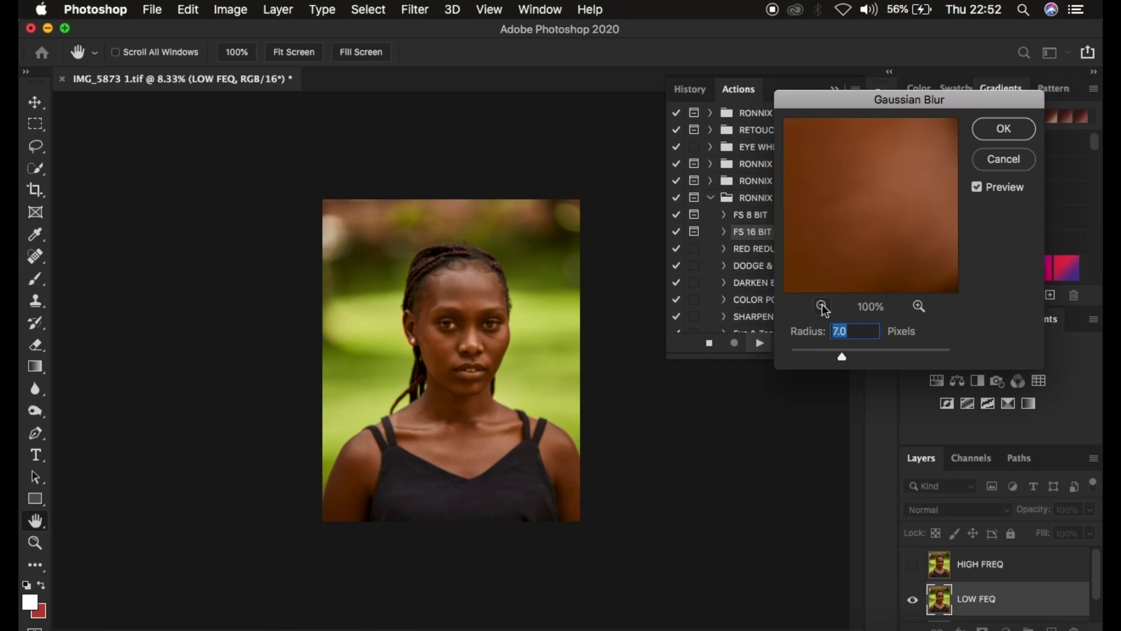
Step: Lower the Gaussian Blur radius to 0.1 pixels and examine the forehead and eyes in the preview
left_click(822, 307)
left_click(822, 306)
left_click_drag(866, 130, 842, 300)
left_click_drag(842, 357, 790, 357)
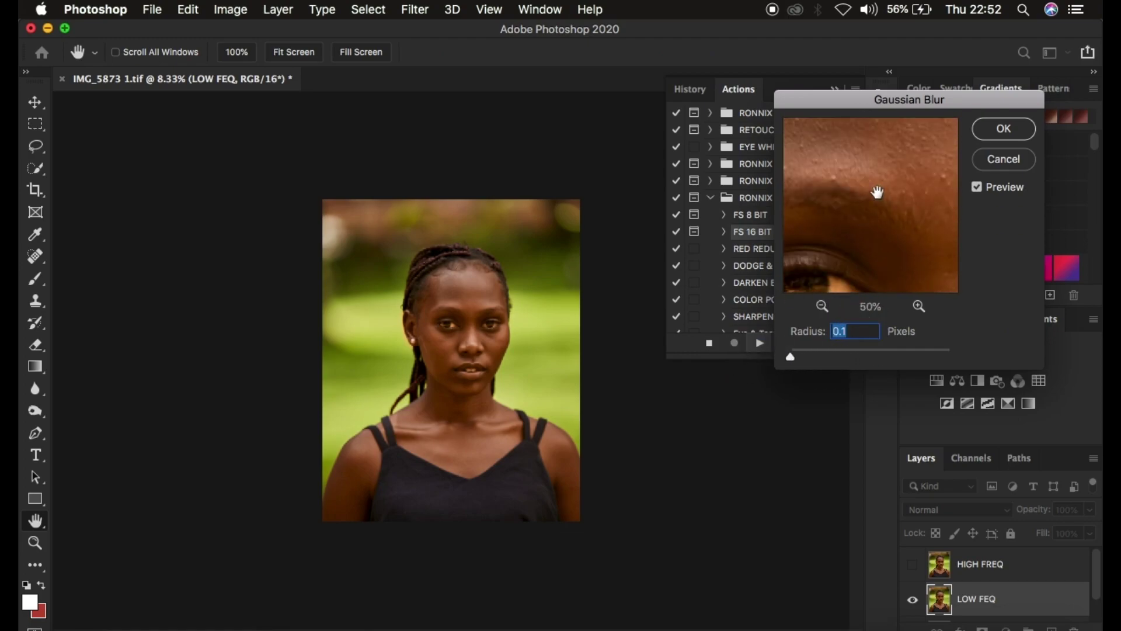
left_click_drag(876, 190, 832, 290)
left_click(822, 305)
left_click(823, 305)
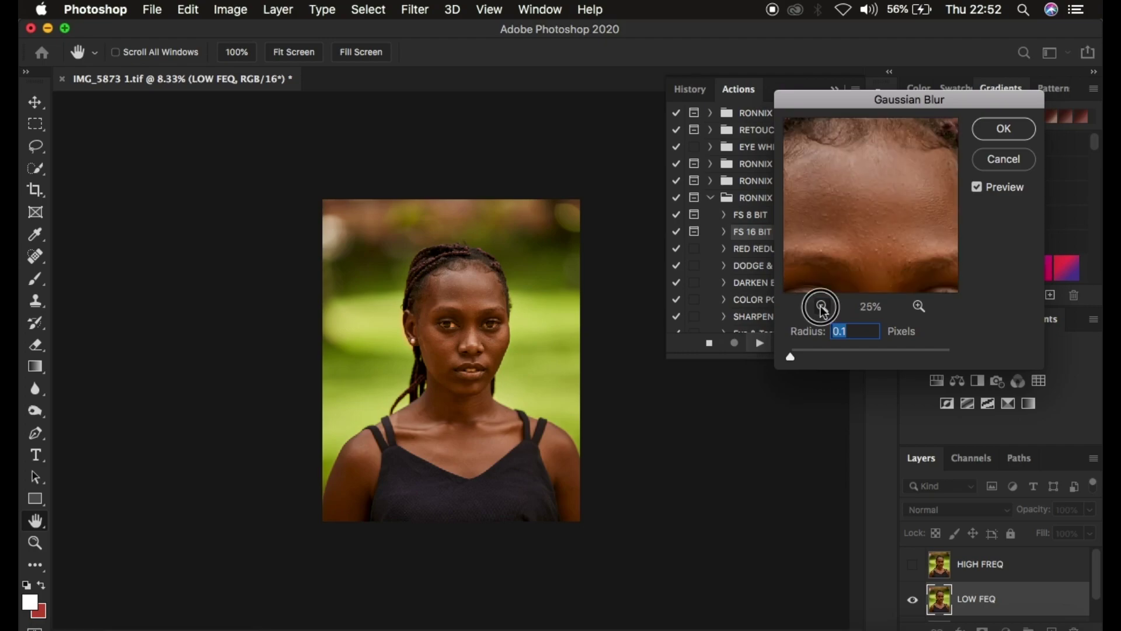
left_click(822, 305)
left_click_drag(871, 244, 876, 200)
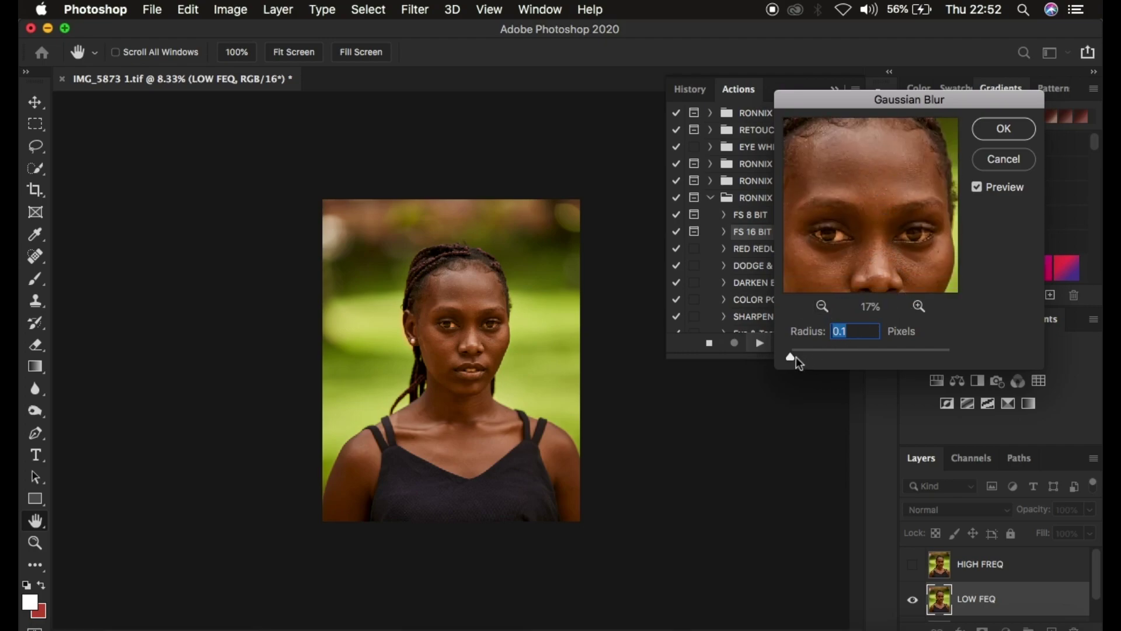
Step: Apply a Gaussian Blur radius of 6.0 pixels to the LOW FEQ layer, judging it on the cheek and nose
left_click(919, 306)
left_click(918, 306)
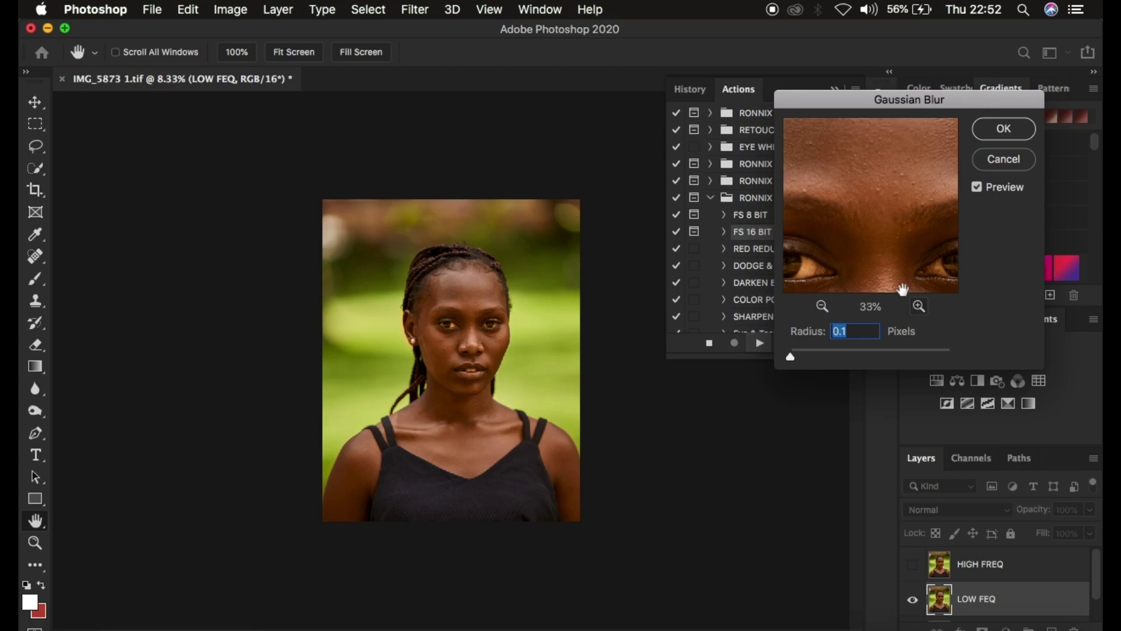
left_click_drag(907, 289, 905, 170)
left_click_drag(898, 243, 888, 208)
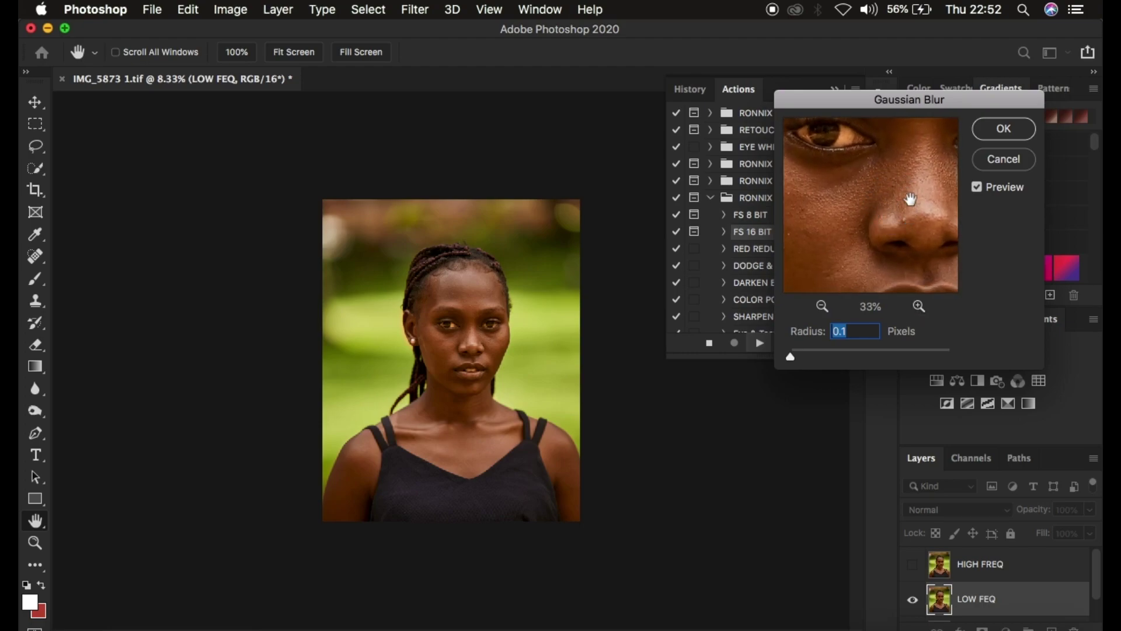
left_click_drag(791, 357, 840, 365)
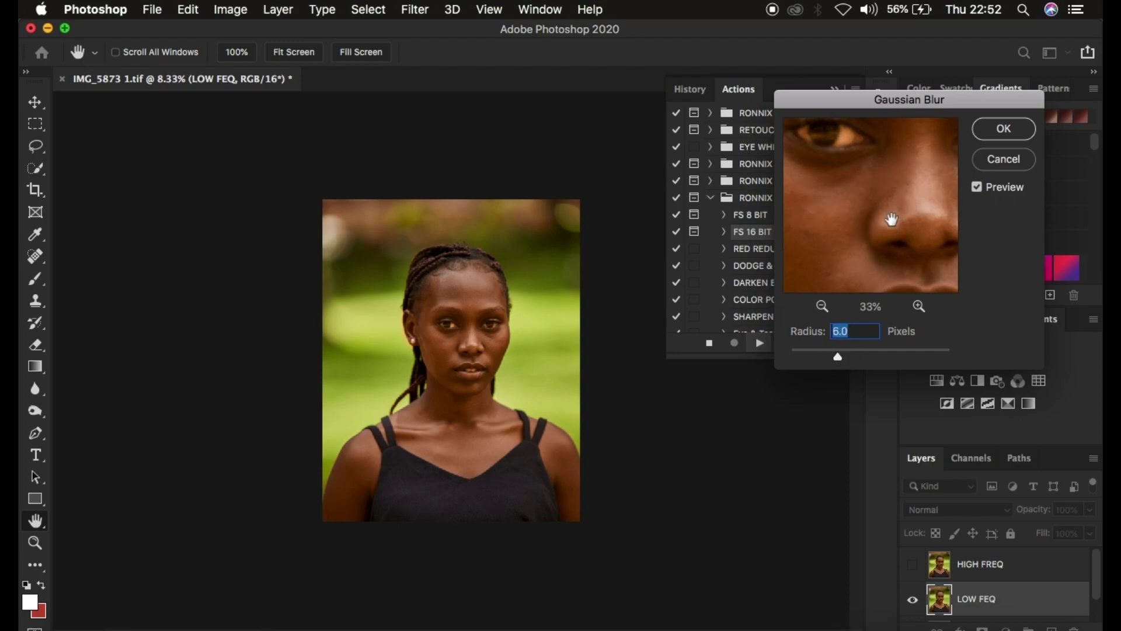
left_click(1003, 133)
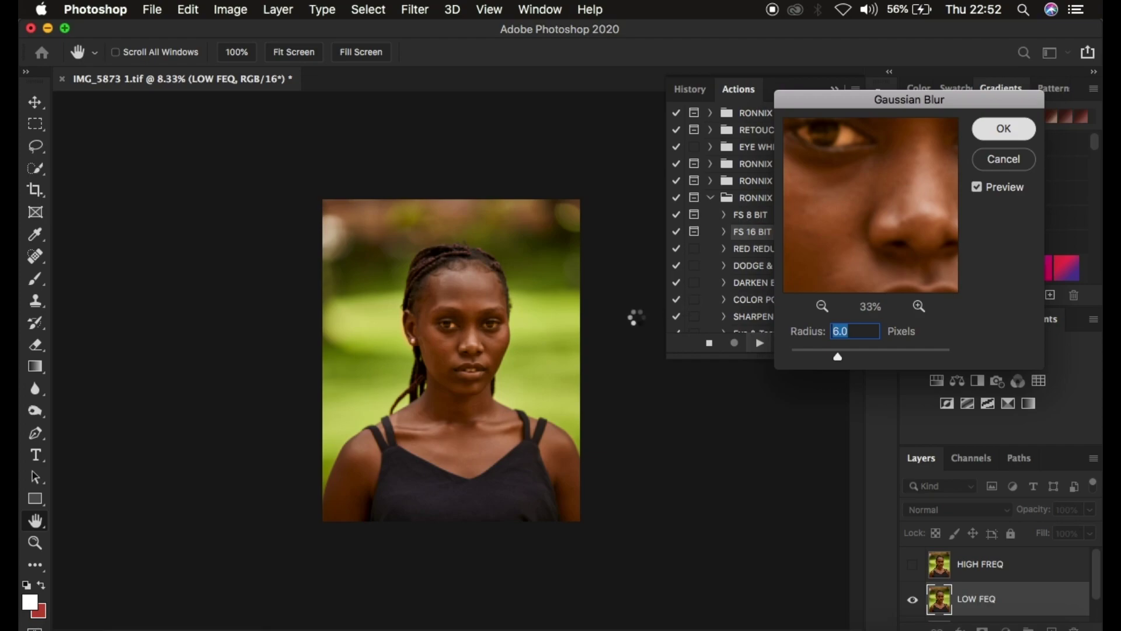
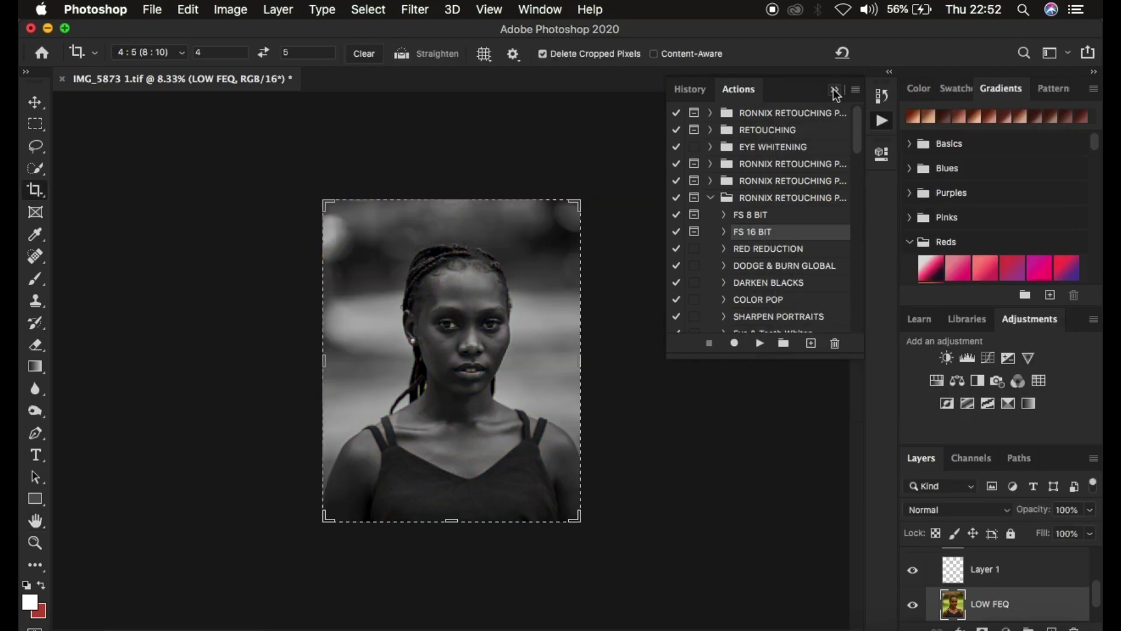
Step: Delete the Black & White 1 adjustment layer from the FREQ SEP 16 BIT group
left_click(835, 90)
scroll(1024, 571, "up", 3)
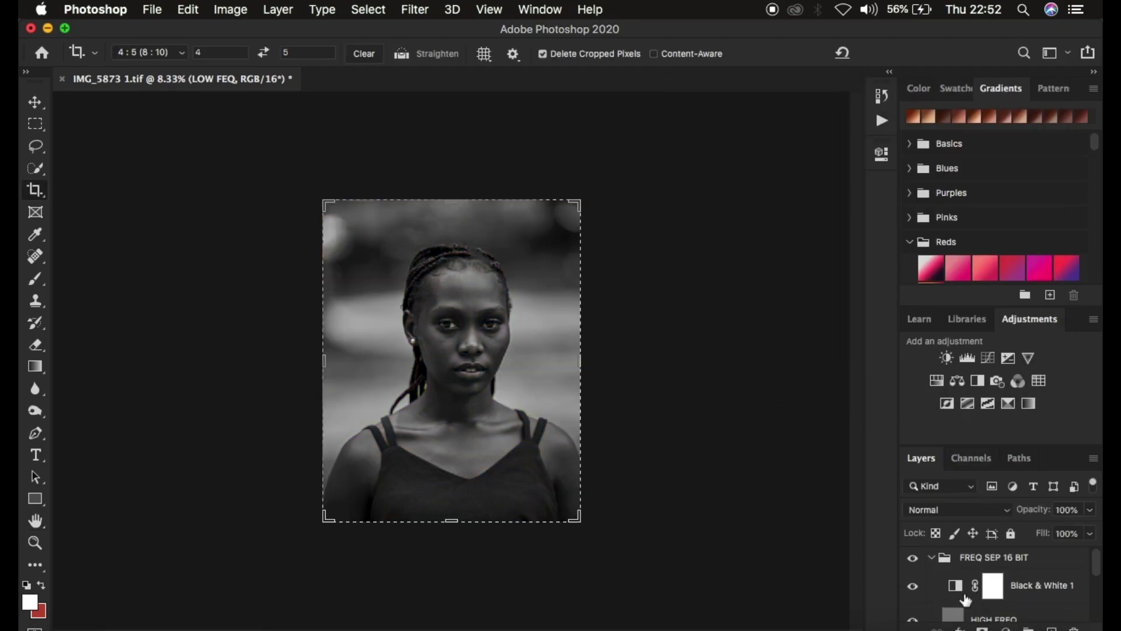
left_click(913, 587)
left_click(1023, 591)
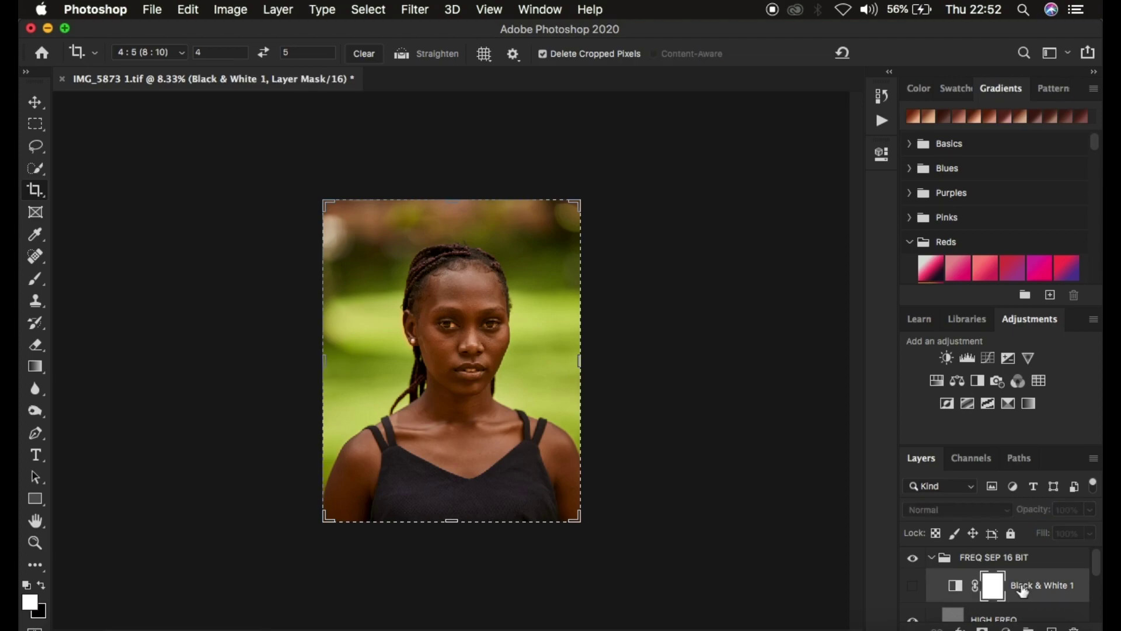
key("BackSpace")
Step: Hide the HIGH FREQ layer and make LOW FEQ the active layer
left_click(919, 586)
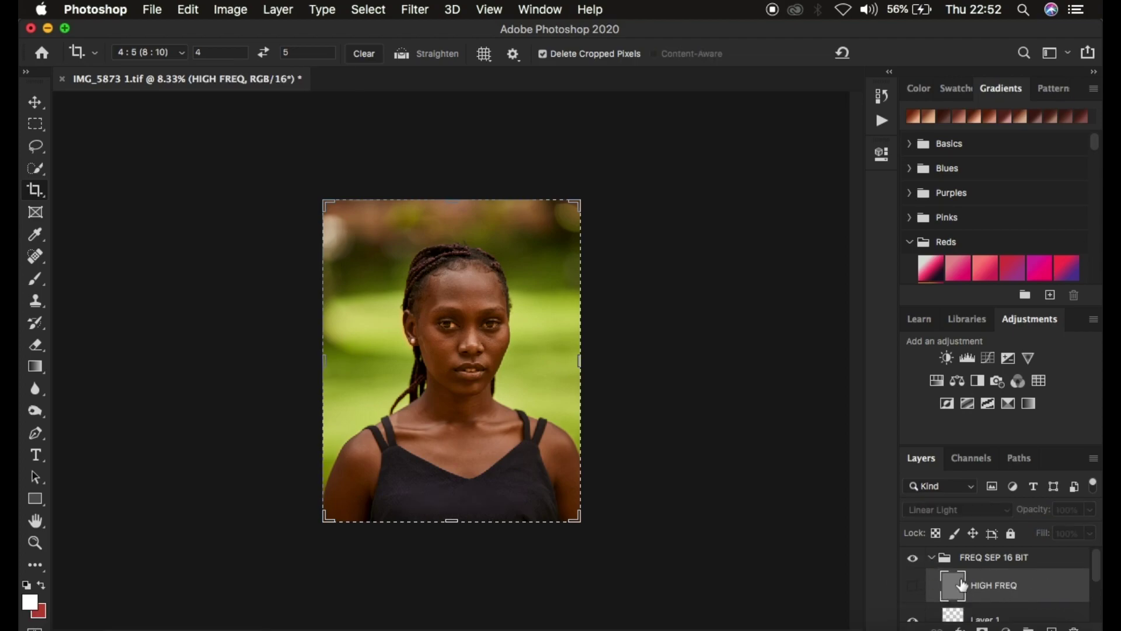
scroll(1004, 584, "down", 3)
left_click(1004, 575)
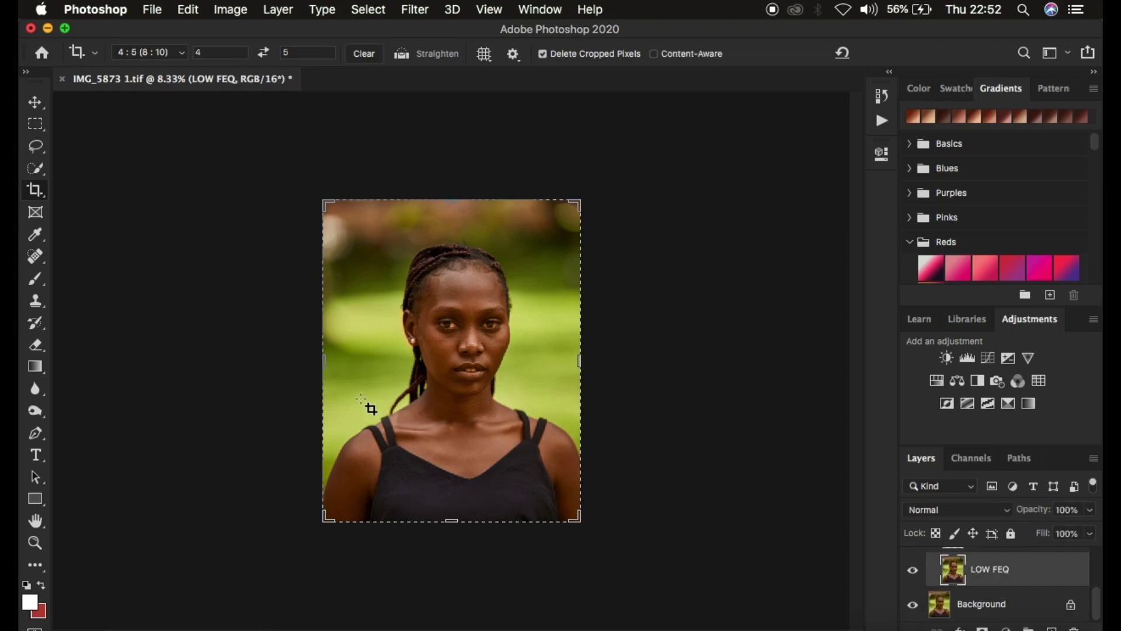
Step: Switch to the Mixer Brush with a soft round tip and clean the brush of loaded color
mouse_move(37, 279)
left_mouse_down()
mouse_move(110, 310)
mouse_move(117, 324)
left_mouse_up()
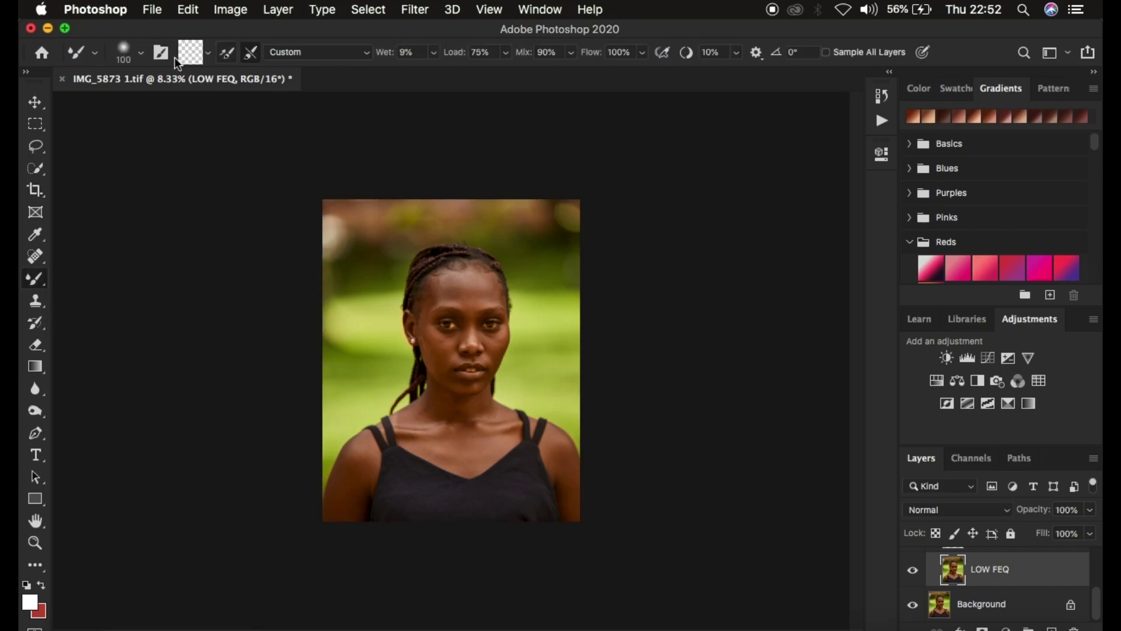
left_click(143, 56)
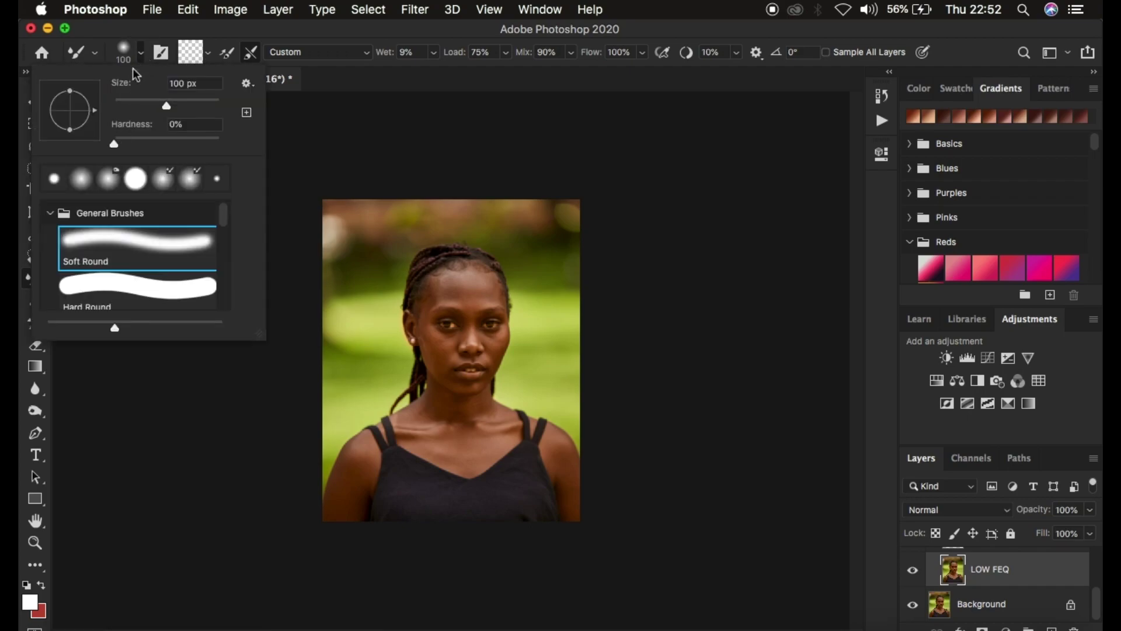
left_click(138, 53)
left_click(209, 56)
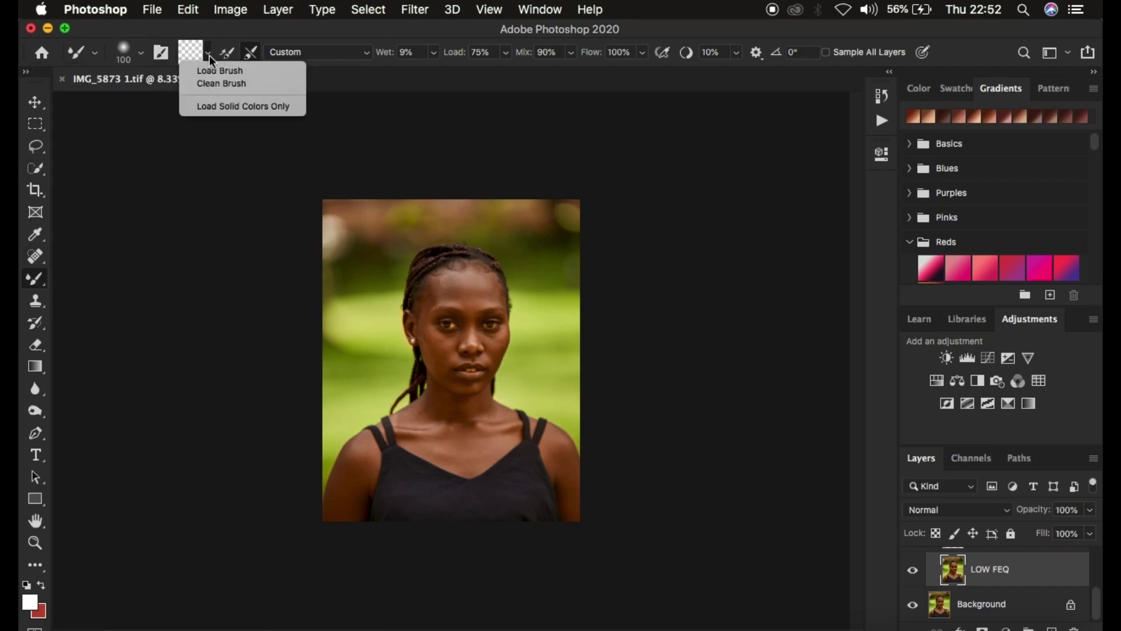
left_click(222, 82)
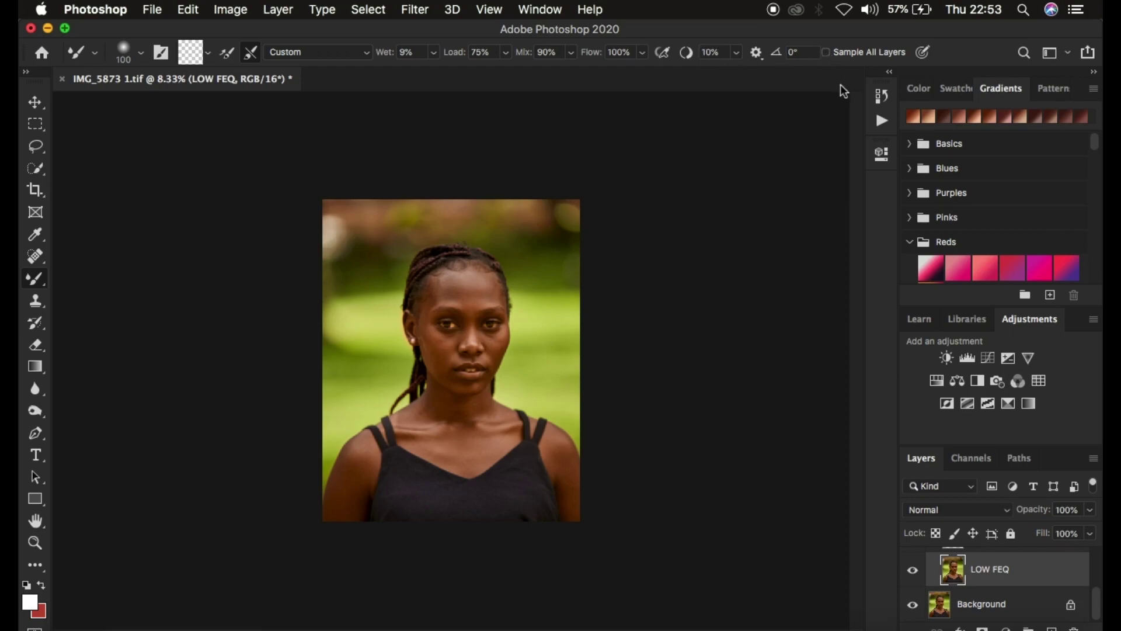
Step: Blend the forehead tones on the LOW FEQ layer with the Mixer Brush at 250 px
key("super+equal")
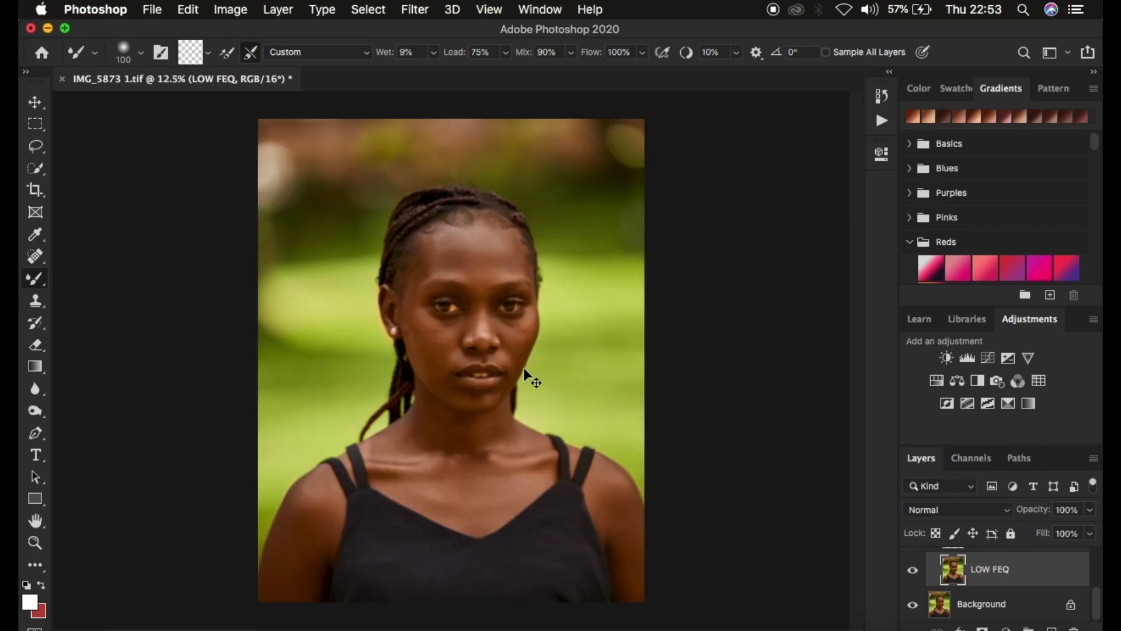
key("super+equal")
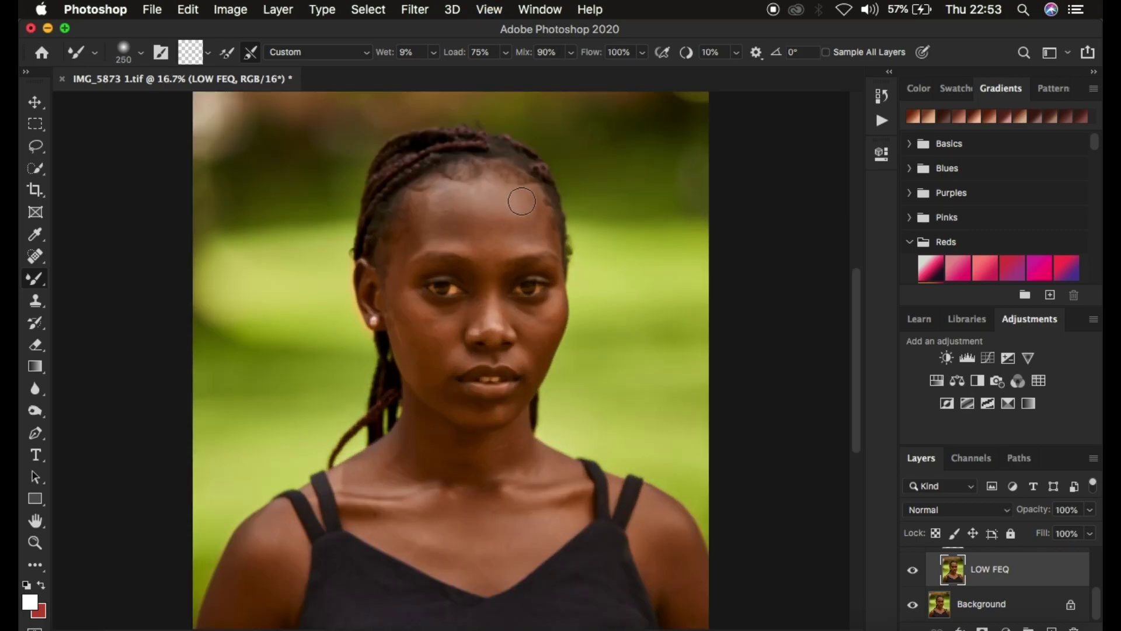
mouse_move(517, 195)
left_mouse_down()
mouse_move(530, 225)
mouse_move(504, 201)
mouse_move(506, 237)
mouse_move(506, 229)
mouse_move(543, 228)
mouse_move(477, 243)
mouse_move(454, 208)
mouse_move(470, 196)
mouse_move(477, 208)
mouse_move(509, 205)
mouse_move(433, 220)
left_mouse_up()
Step: Blend the temple, cheek and nose bridge on LOW FEQ, using a Mixer Brush of 200 px or smaller
key("bracketleft")
key("bracketleft")
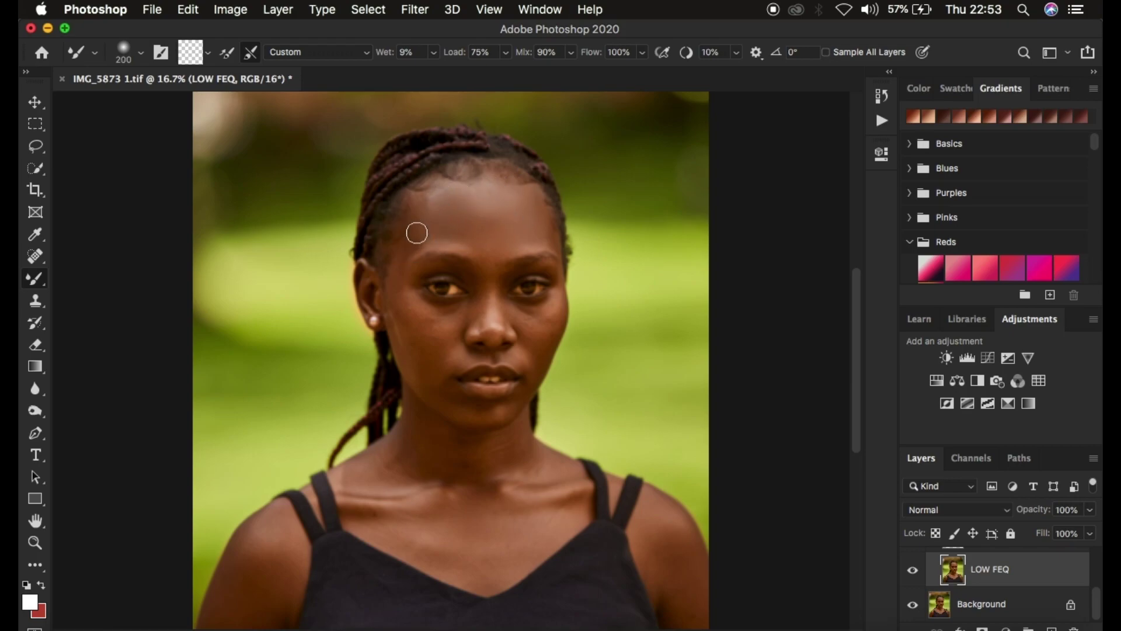
mouse_move(416, 234)
left_mouse_down()
mouse_move(490, 264)
mouse_move(541, 233)
mouse_move(398, 261)
mouse_move(405, 246)
mouse_move(399, 265)
mouse_move(429, 241)
mouse_move(420, 241)
mouse_move(399, 254)
mouse_move(390, 284)
mouse_move(407, 313)
mouse_move(396, 295)
mouse_move(404, 267)
mouse_move(407, 312)
mouse_move(452, 327)
mouse_move(477, 289)
mouse_move(542, 306)
mouse_move(534, 360)
mouse_move(433, 384)
mouse_move(507, 411)
mouse_move(440, 345)
left_mouse_up()
key("bracketleft")
mouse_move(493, 295)
left_mouse_down()
mouse_move(466, 243)
mouse_move(493, 242)
left_mouse_up()
Step: Enlarge the Mixer Brush and blend the skin tones of the lower neck and collarbone area
key("bracketright")
key("bracketright")
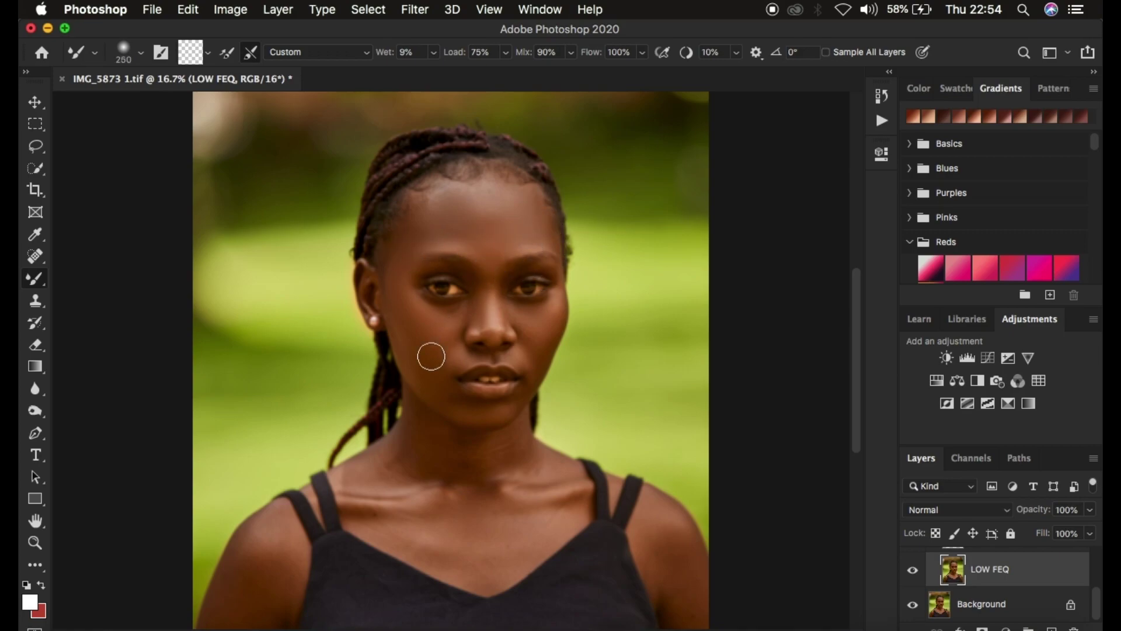
key("bracketright")
mouse_move(488, 461)
left_mouse_down()
mouse_move(405, 450)
mouse_move(386, 472)
mouse_move(447, 556)
mouse_move(530, 527)
mouse_move(365, 523)
mouse_move(569, 474)
mouse_move(431, 484)
left_mouse_up()
Step: Blend the remaining collarbone and shoulder tones on LOW FEQ, using a 300 px Mixer Brush on the shoulder
key("bracketleft")
key("bracketleft")
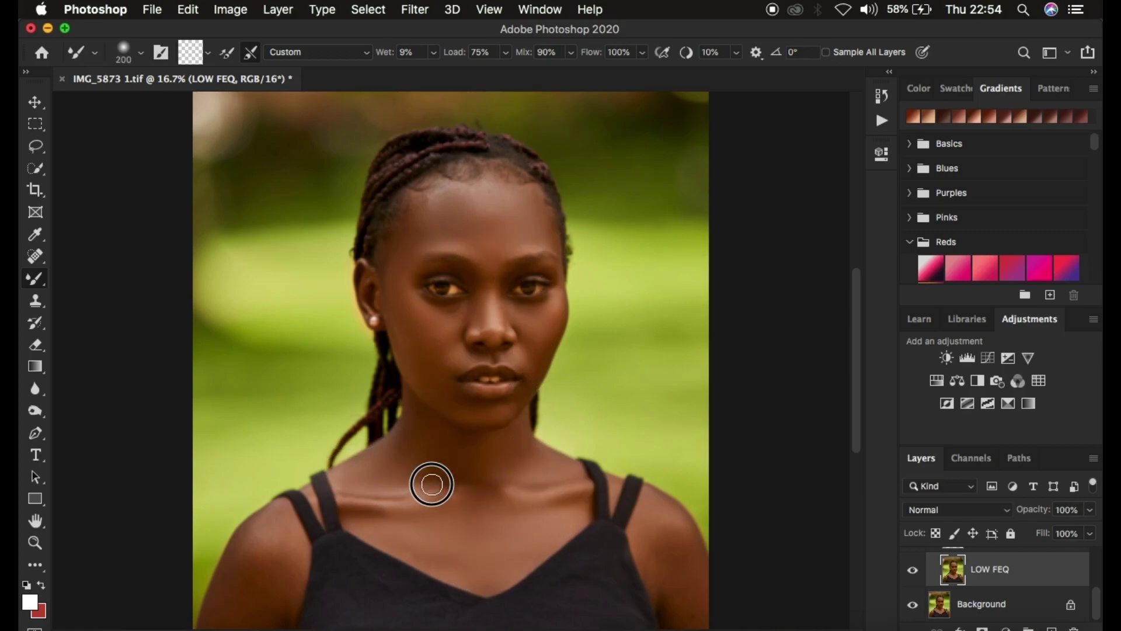
scroll(263, 409, "down", 5)
key("bracketright")
key("bracketright")
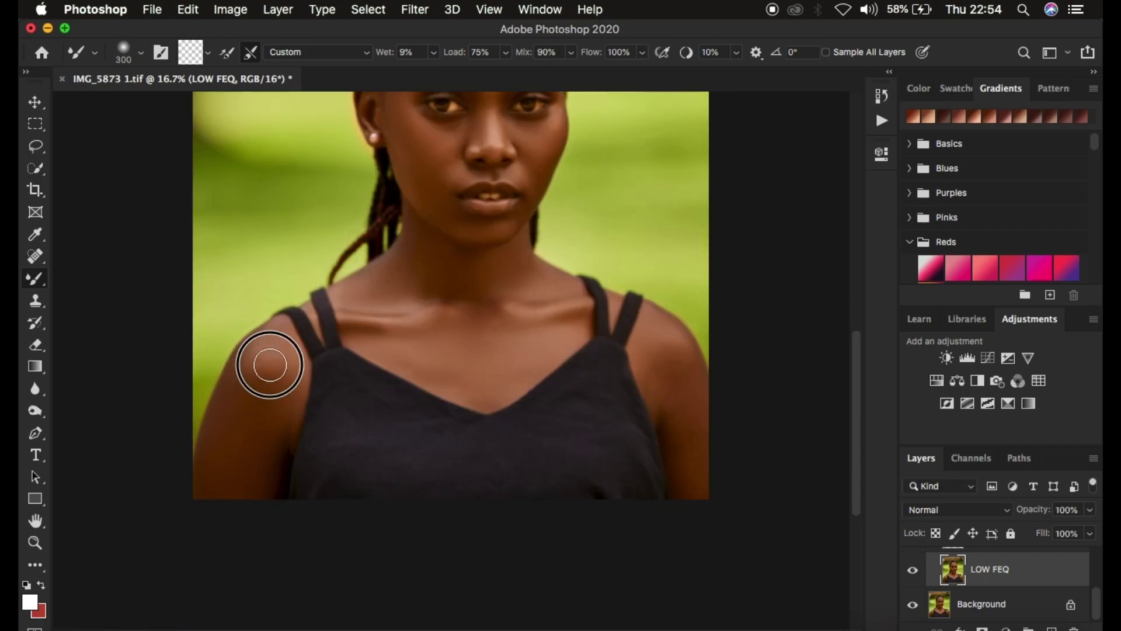
Step: Compare the portrait with and without the FREQ SEP 16 BIT group and inspect the blended skin at different magnifications
scroll(601, 201, "up", 4)
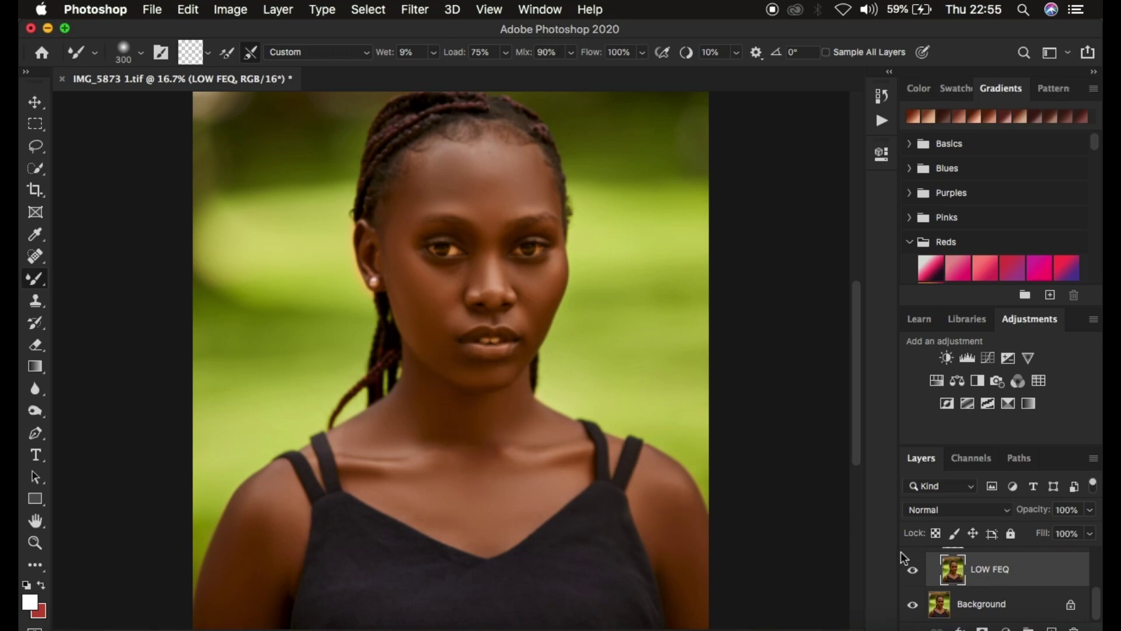
scroll(981, 582, "up", 3)
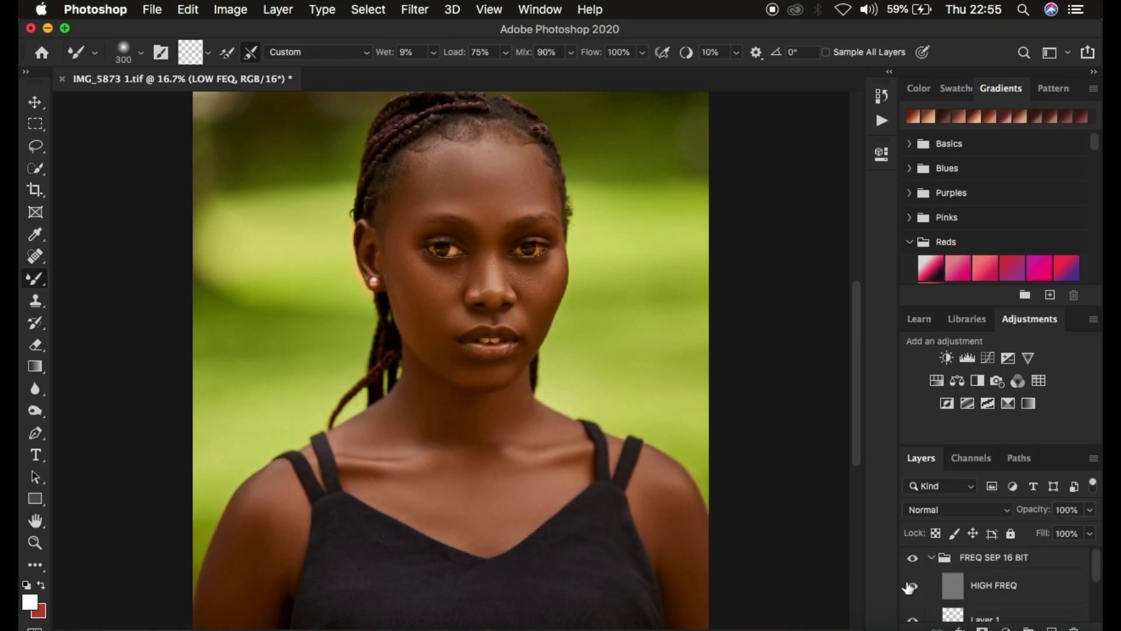
left_click(915, 559)
left_click(915, 561)
left_click(917, 564)
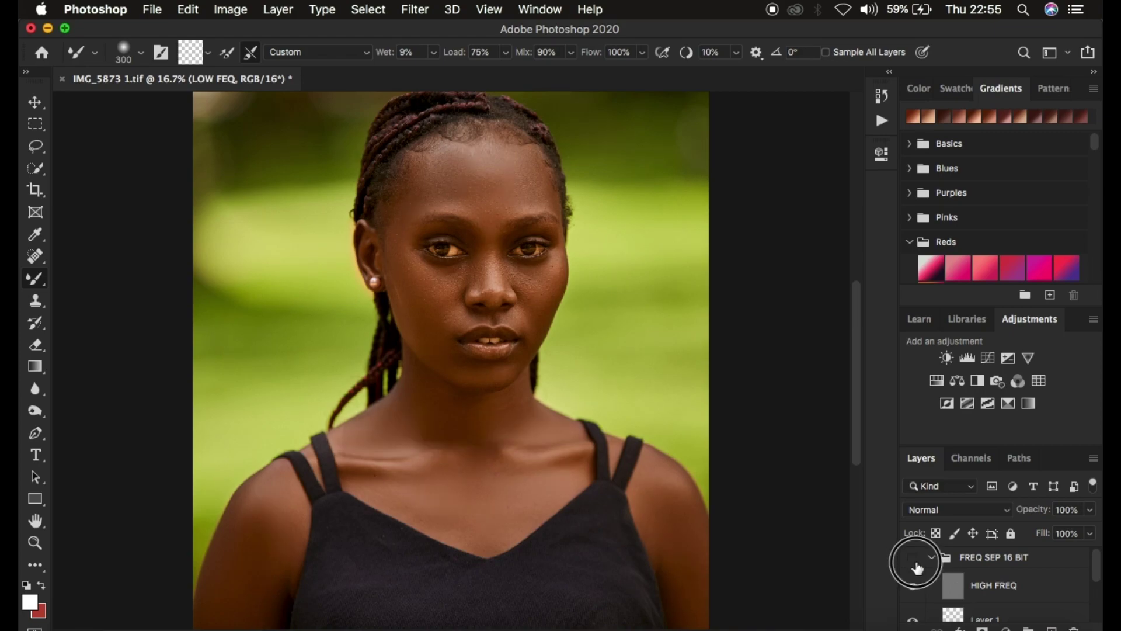
left_click(916, 564)
key("super+minus")
key("super+minus")
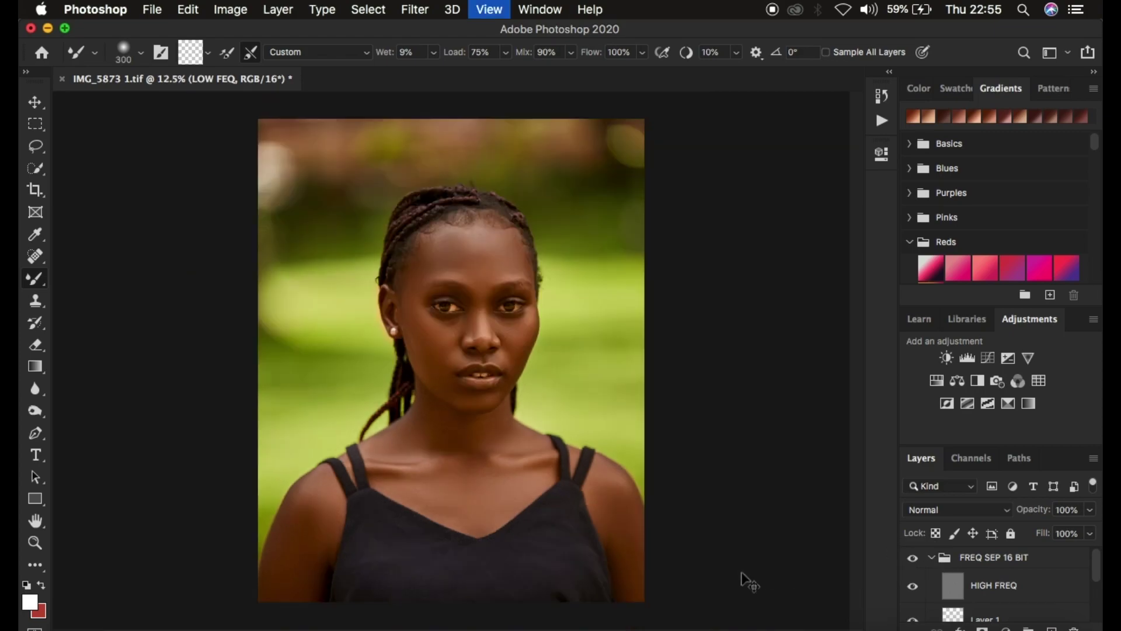
key("super+plus")
key("super+plus")
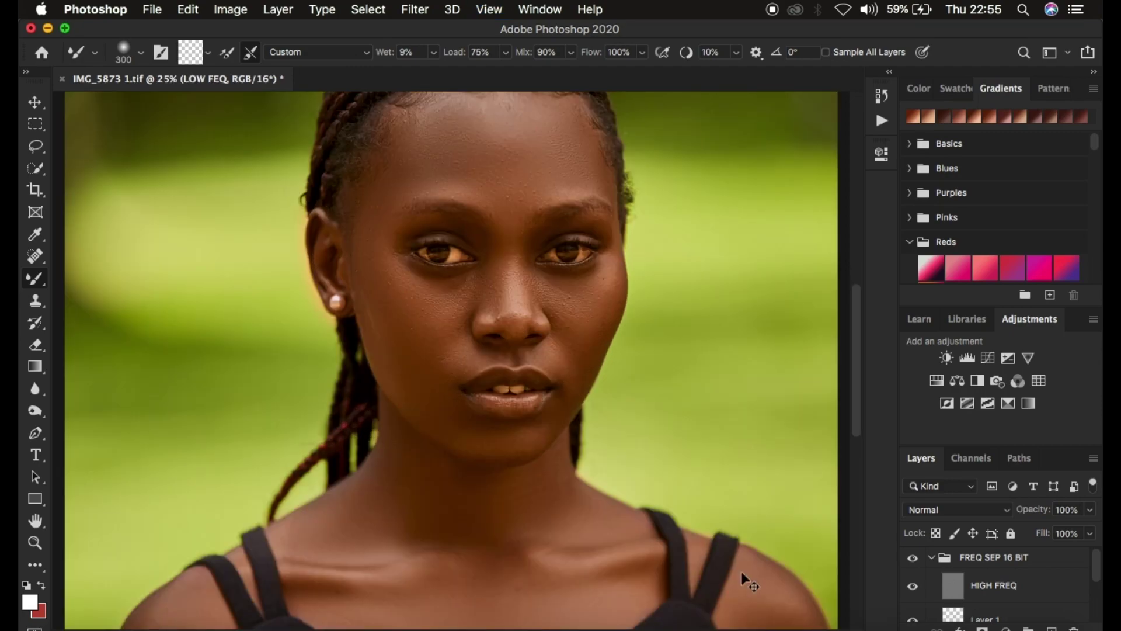
scroll(689, 401, "up", 3)
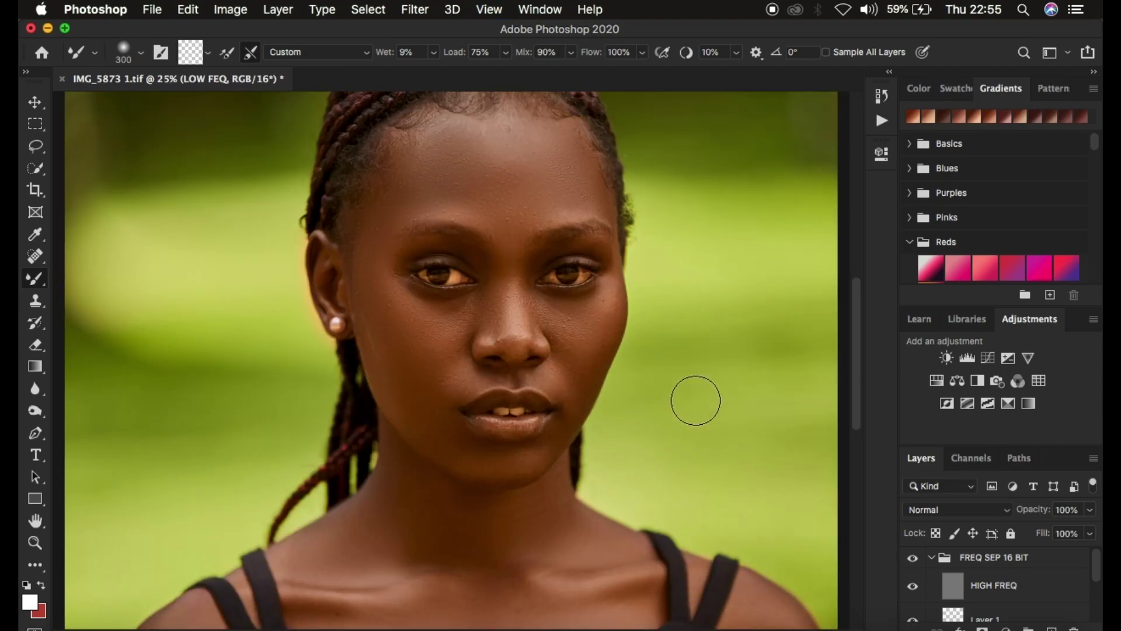
Step: Lasso the forehead down to the eyebrows with a 22 px feather and apply an 18-pixel Gaussian Blur on LOW FEQ
left_click(36, 147)
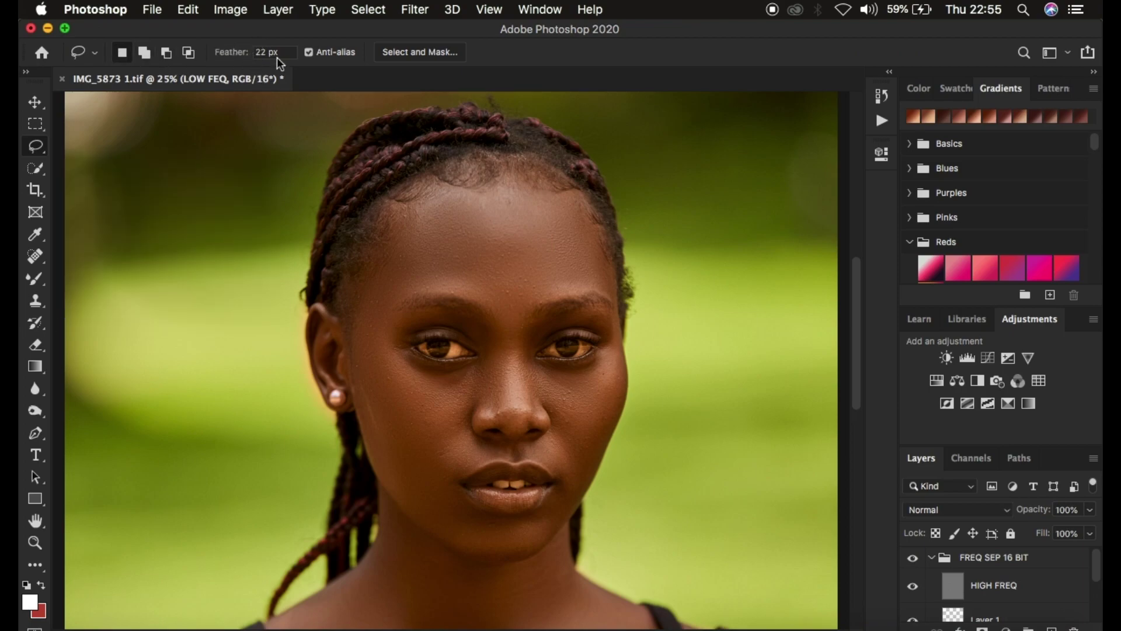
mouse_move(558, 171)
left_mouse_down()
mouse_move(596, 237)
mouse_move(605, 288)
mouse_move(562, 283)
mouse_move(519, 316)
mouse_move(488, 316)
mouse_move(472, 297)
mouse_move(440, 292)
mouse_move(380, 315)
left_mouse_up()
left_click_drag(385, 232, 395, 217)
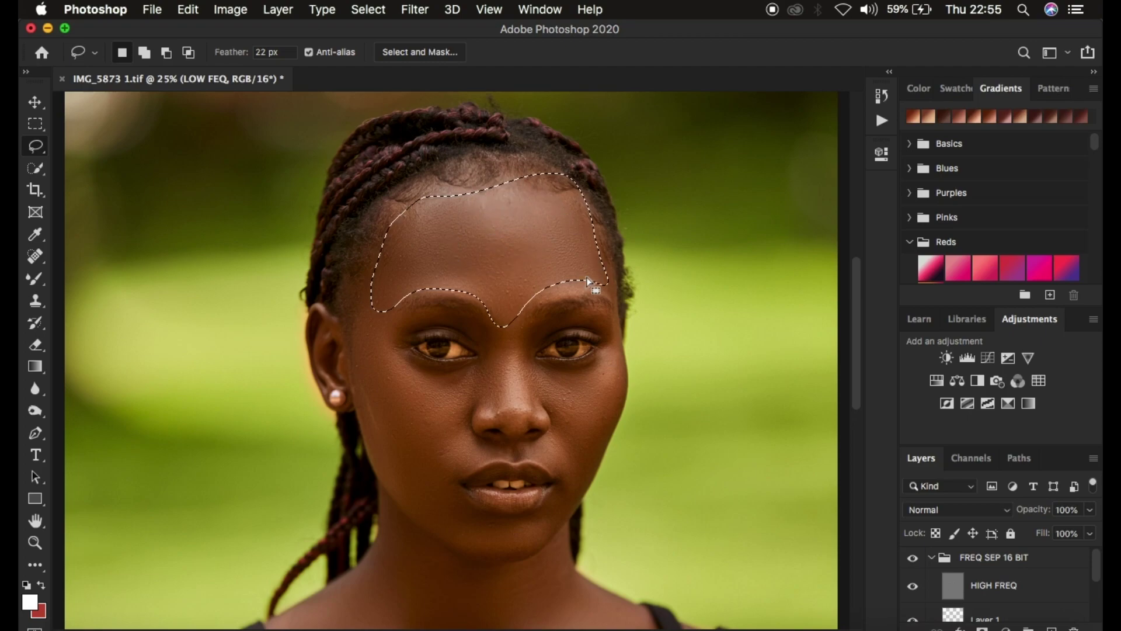
left_click(414, 10)
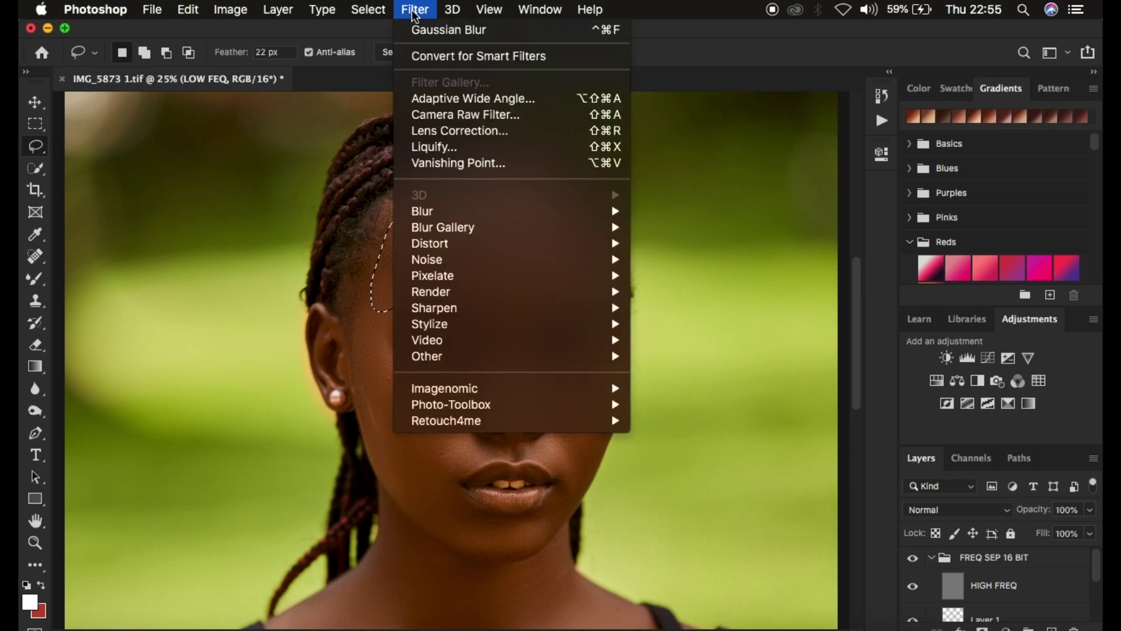
mouse_move(488, 213)
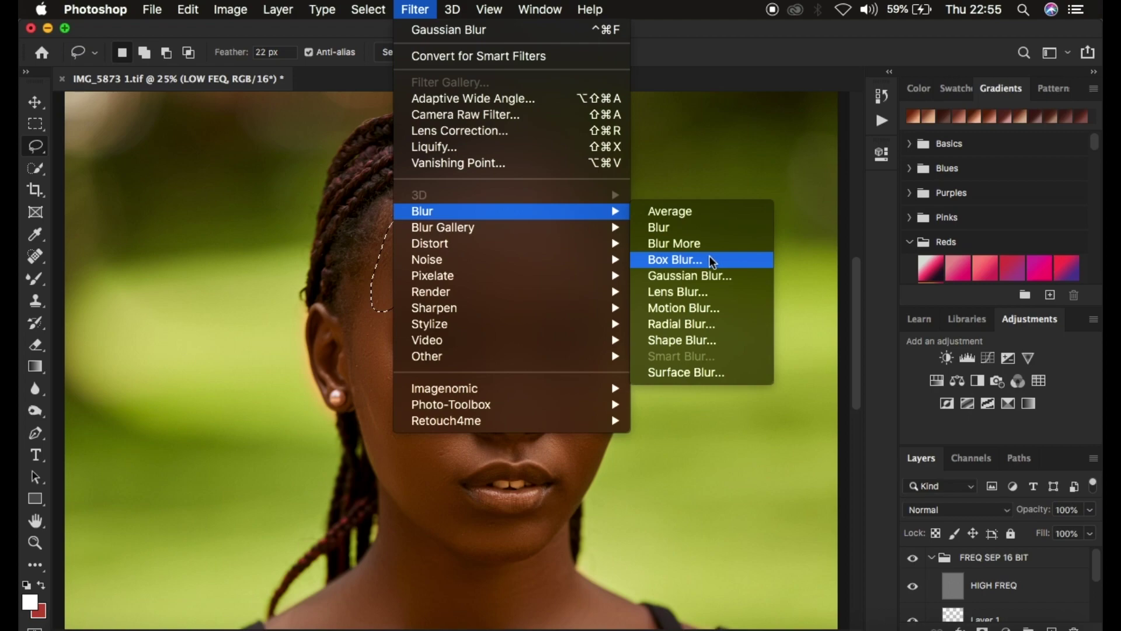
left_click(710, 275)
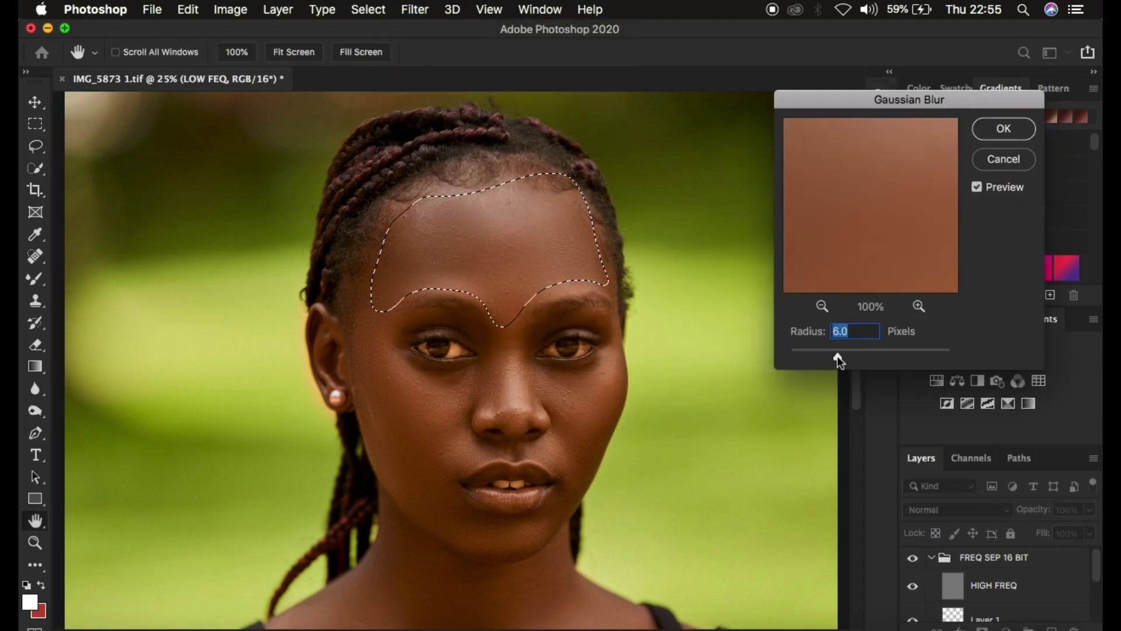
type("18")
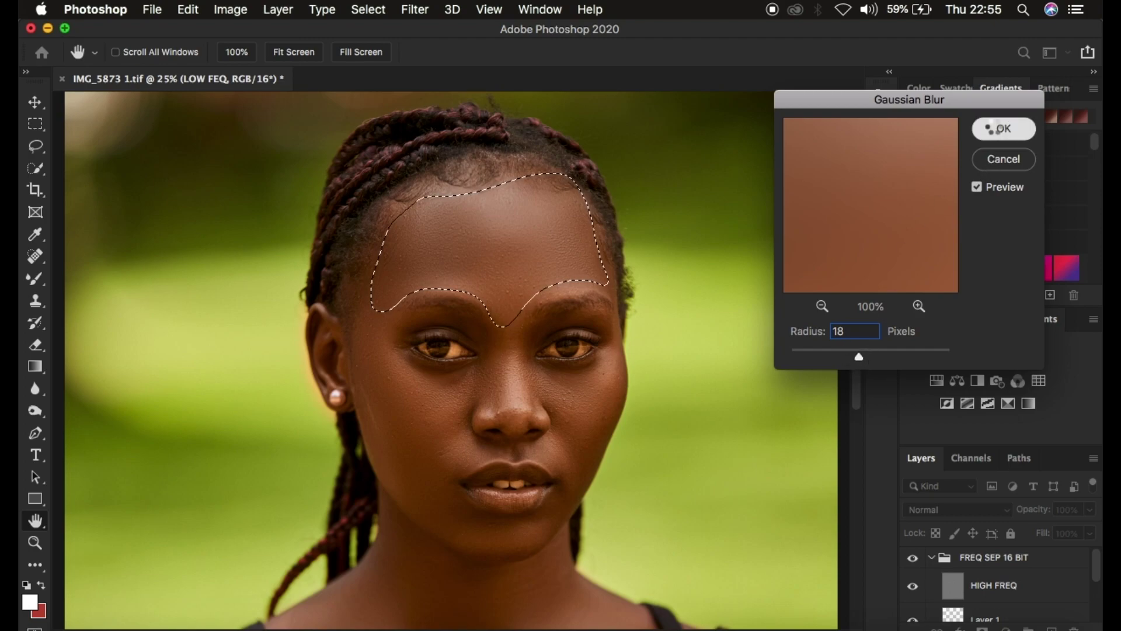
left_click(1002, 128)
Step: Lasso the temple and under-eye cheek on the earring side, reapply the same Gaussian Blur, and clear the selection
mouse_move(354, 321)
left_mouse_down()
mouse_move(381, 330)
mouse_move(404, 372)
mouse_move(478, 370)
left_mouse_up()
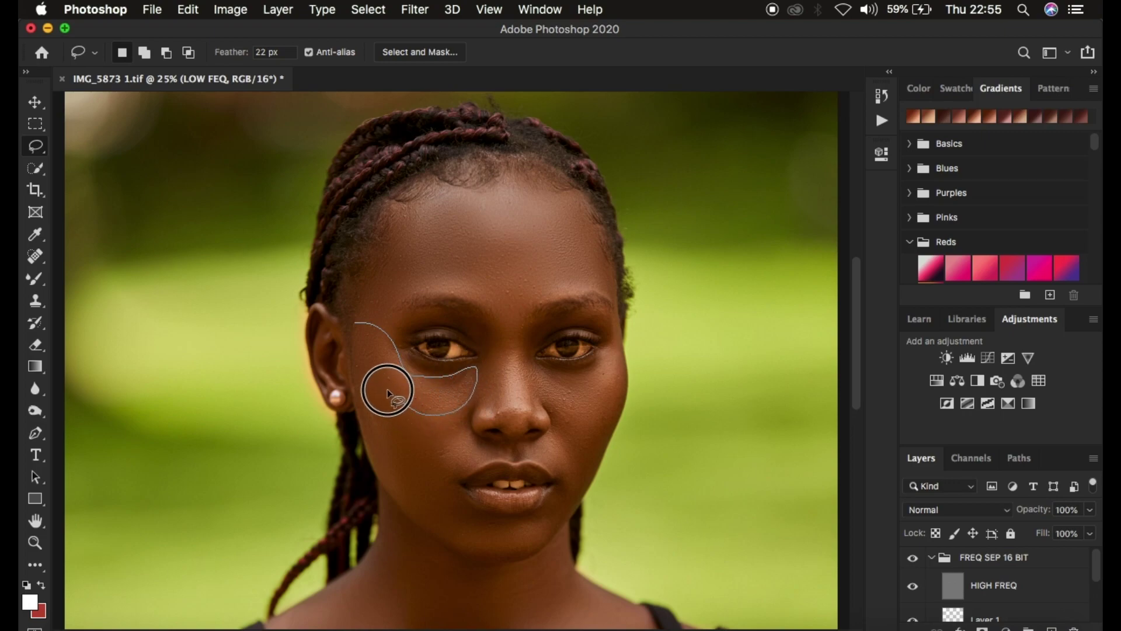
left_click_drag(387, 389, 405, 387)
right_click(408, 388)
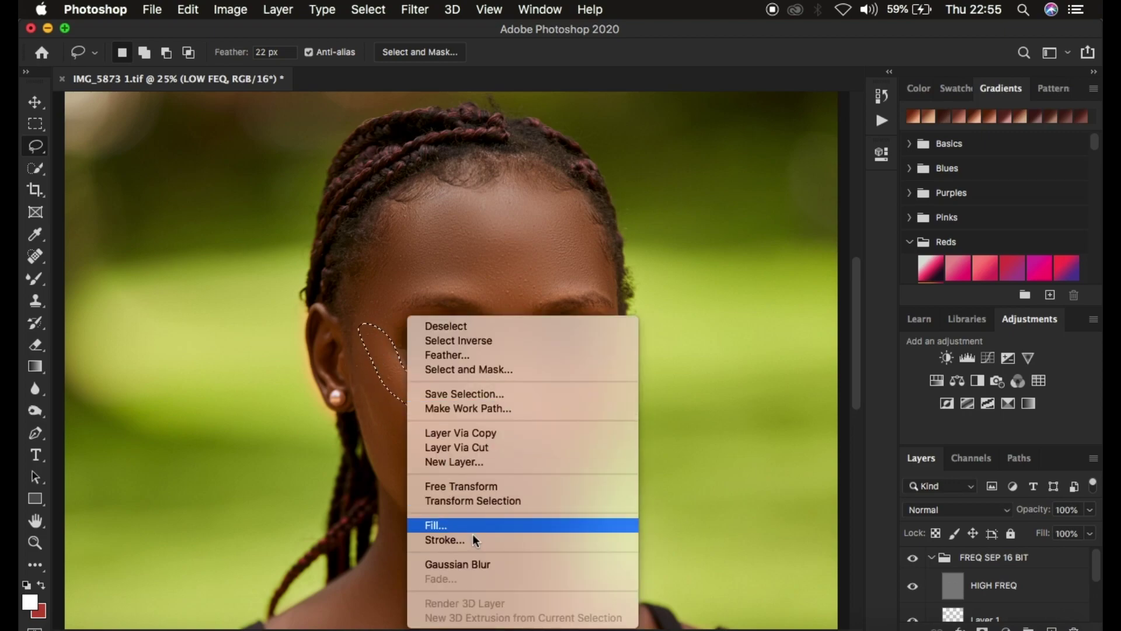
left_click(482, 566)
key("super+d")
Step: Lasso the cheek under the eye opposite the earring, reapply the Gaussian Blur, and clear the selection
mouse_move(541, 369)
left_mouse_down()
mouse_move(578, 423)
mouse_move(605, 390)
mouse_move(607, 356)
mouse_move(539, 377)
left_mouse_up()
right_click(580, 391)
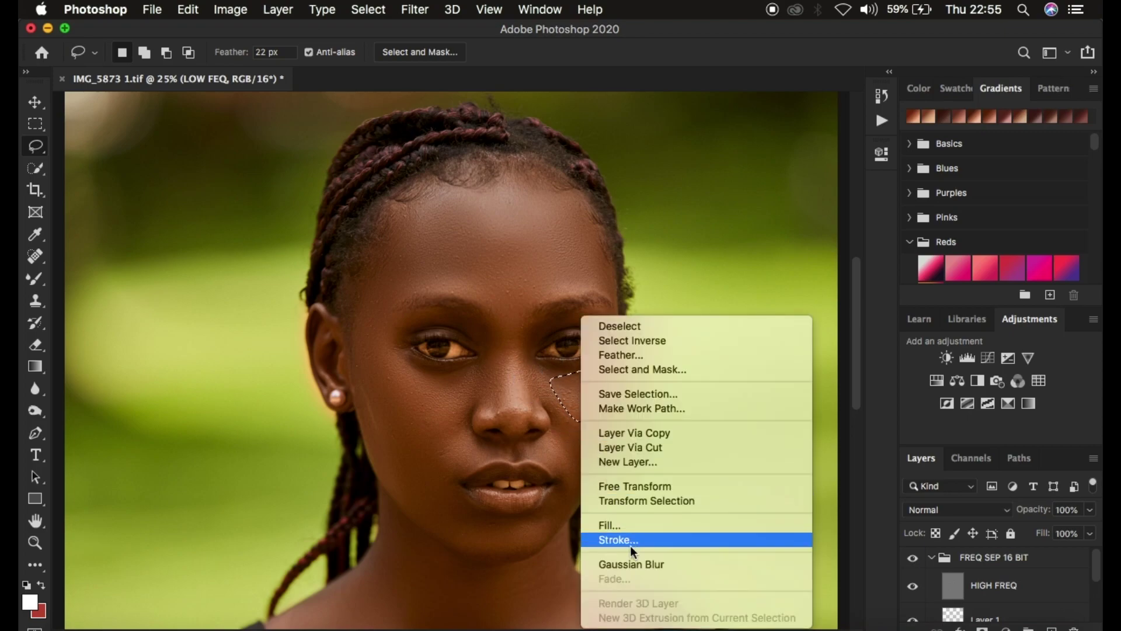
left_click(642, 563)
key("super+d")
Step: Lasso the skin beside the mouth and on the lower cheek of the earring side, reapplying the Gaussian Blur to each area
mouse_move(589, 436)
left_mouse_down()
mouse_move(541, 456)
mouse_move(566, 477)
mouse_move(590, 441)
left_mouse_up()
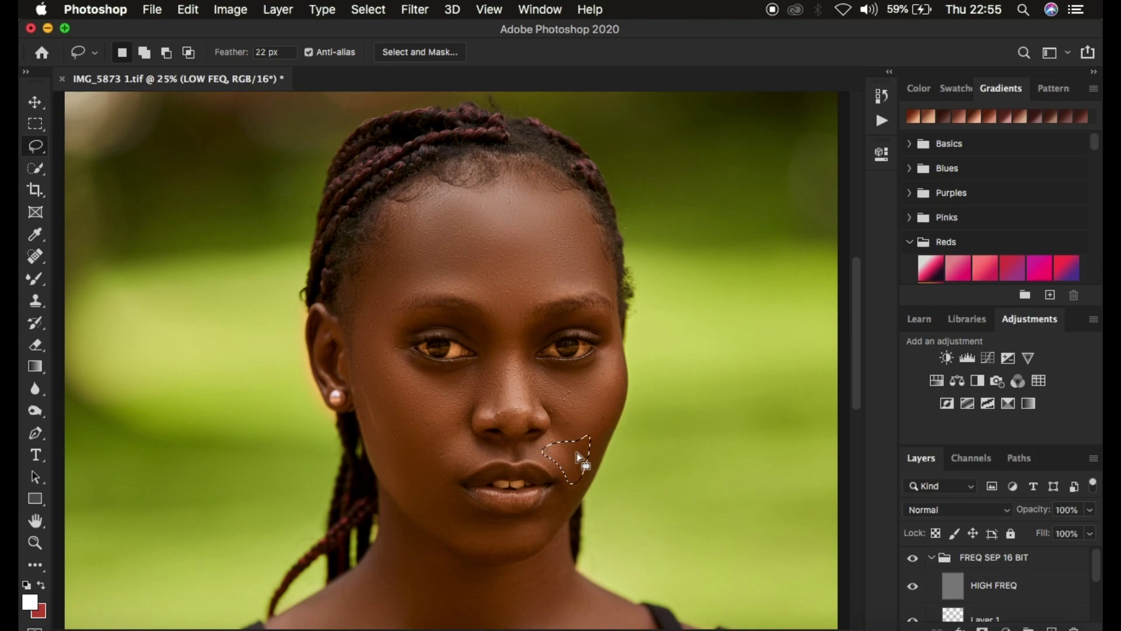
right_click(581, 459)
left_click(641, 564)
mouse_move(452, 446)
left_mouse_down()
mouse_move(460, 500)
mouse_move(529, 536)
mouse_move(454, 533)
mouse_move(392, 451)
left_mouse_up()
right_click(434, 499)
left_click(513, 562)
Step: Clone out the bumps on the forehead and between the eyebrows on HIGH FREQ, using a 70 px Clone Stamp sampling Current Layer
left_click(1008, 591)
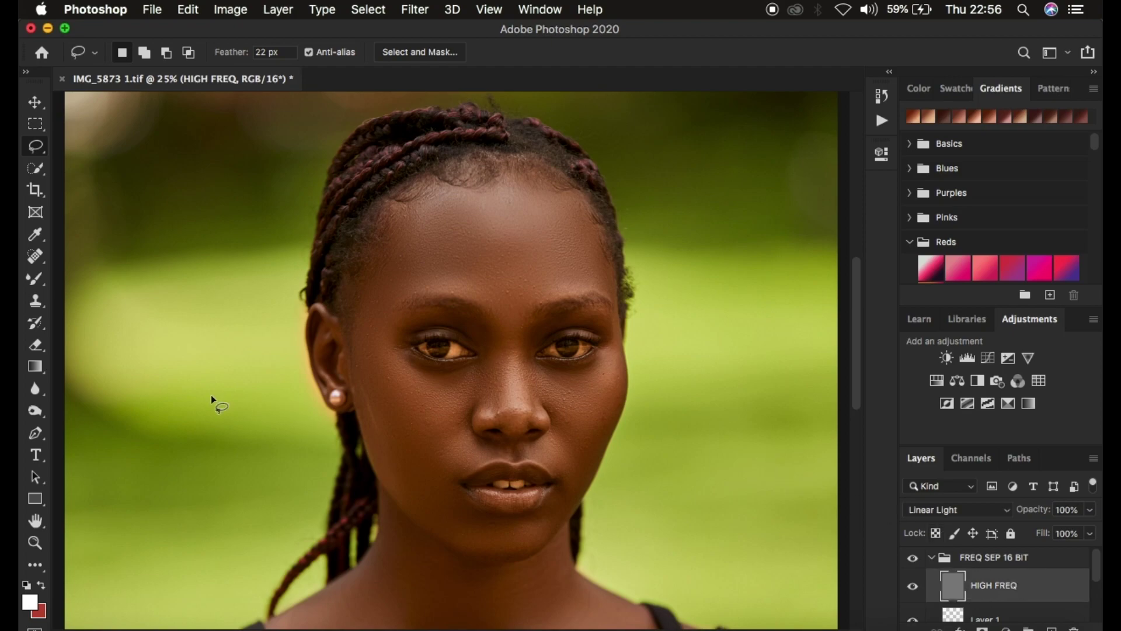
left_click(38, 302)
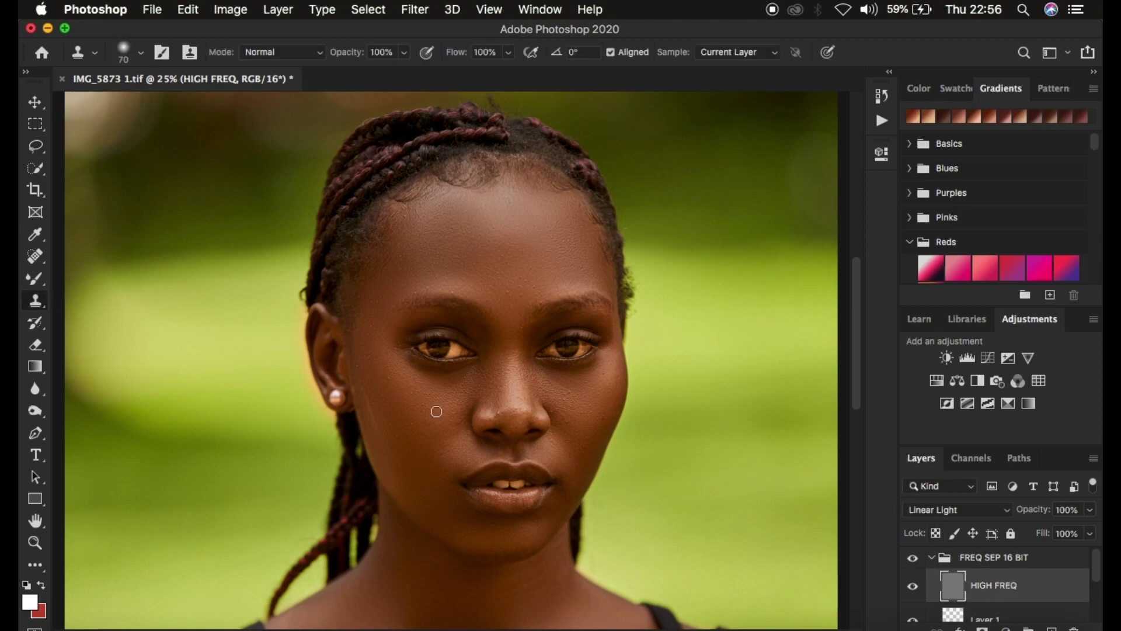
left_click(143, 57)
left_click(142, 57)
left_click(724, 51)
left_click(724, 54)
key("super+equal")
key("super+equal")
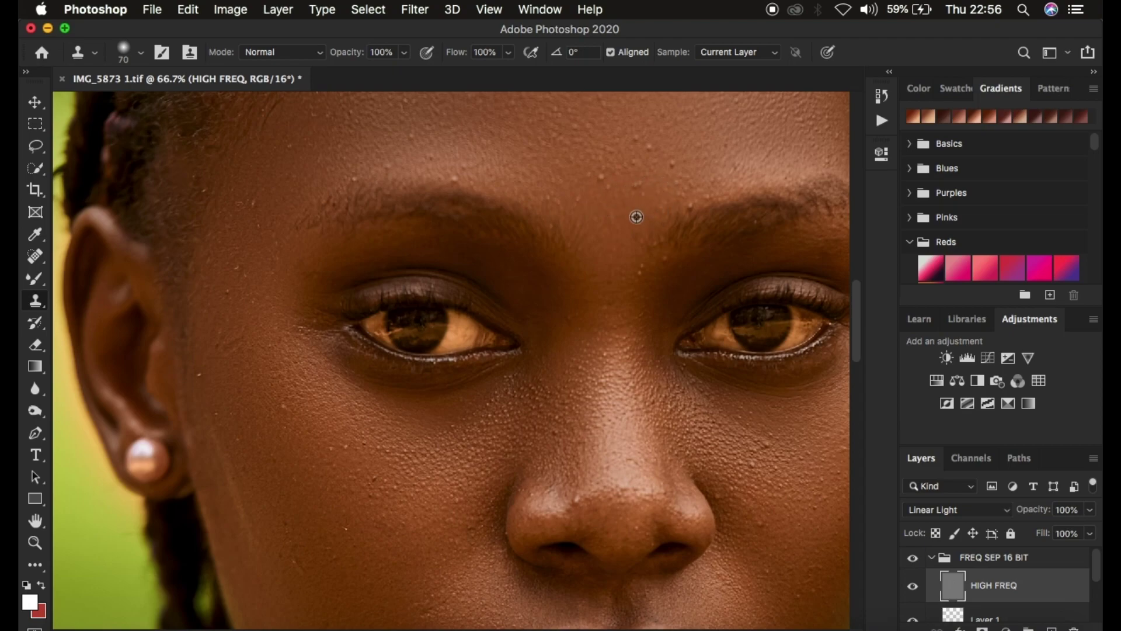
left_click(637, 217, "alt")
left_click_drag(654, 187, 663, 153)
left_click(696, 202)
left_click(336, 591)
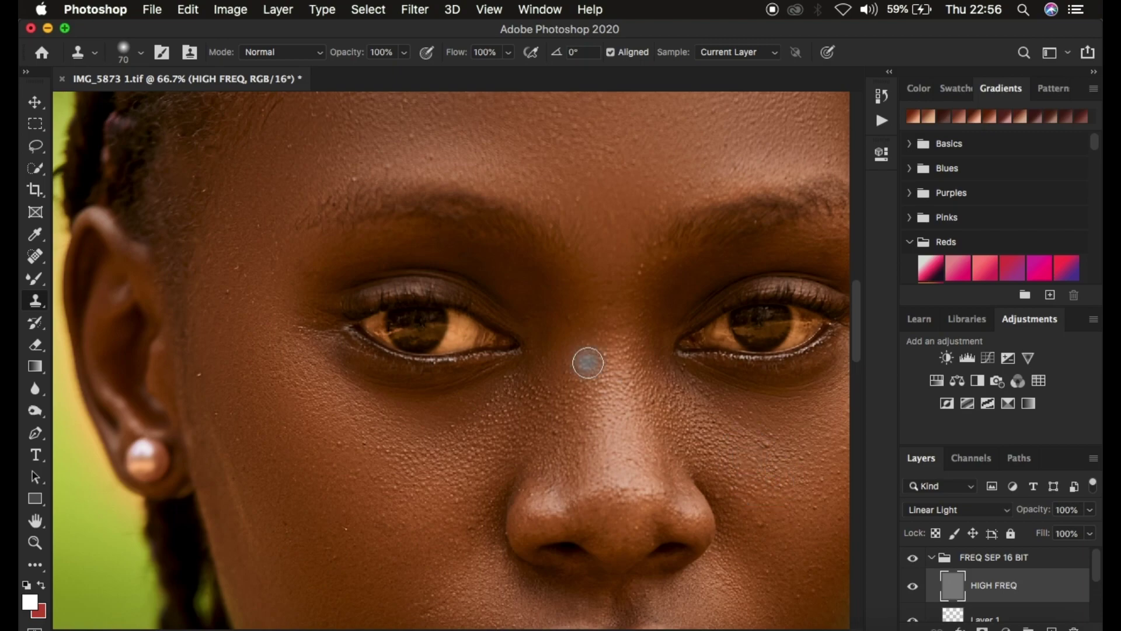
Step: Clone out the remaining bumps and spots on both cheeks and around the mouth on HIGH FREQ
scroll(587, 363, "up", 4)
scroll(588, 363, "right", 3)
scroll(588, 363, "down", 5)
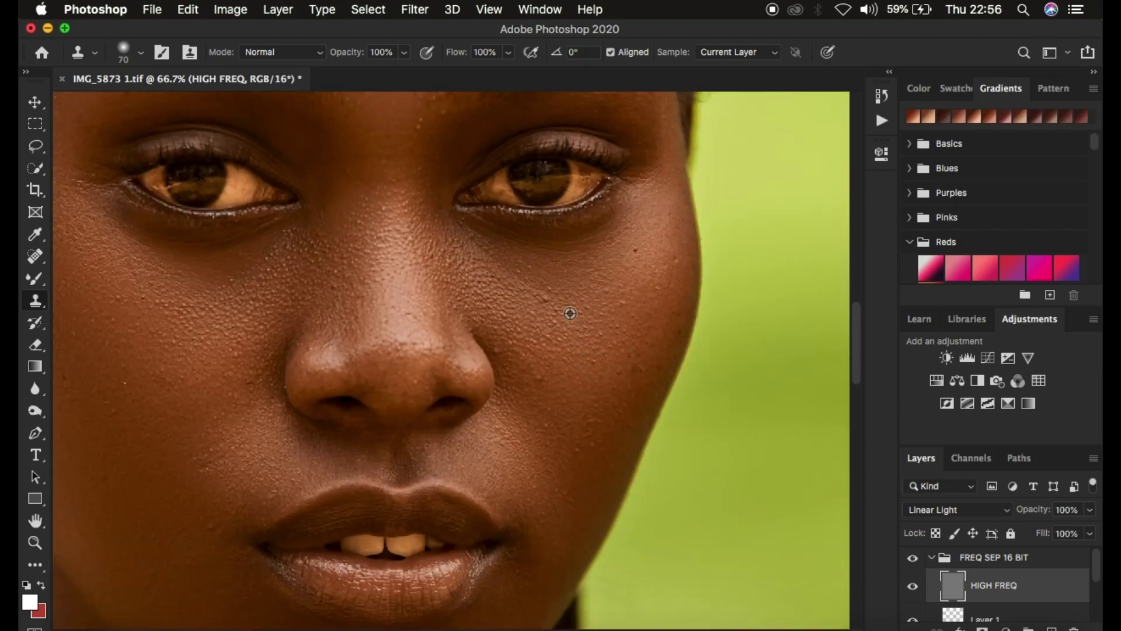
left_click(525, 351, "alt")
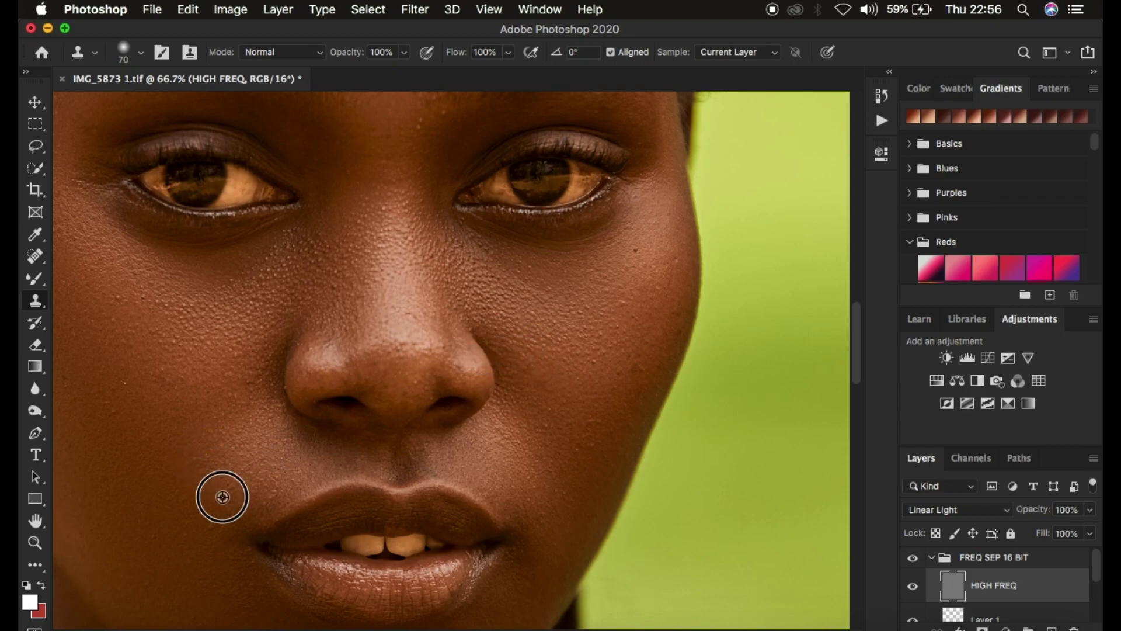
left_click(480, 497)
Step: Collapse the FREQ SEP 16 BIT group and stamp all visible layers into a new merged layer above it
key("super+minus")
key("super+minus")
key("super+minus")
key("super+minus")
key("super+minus")
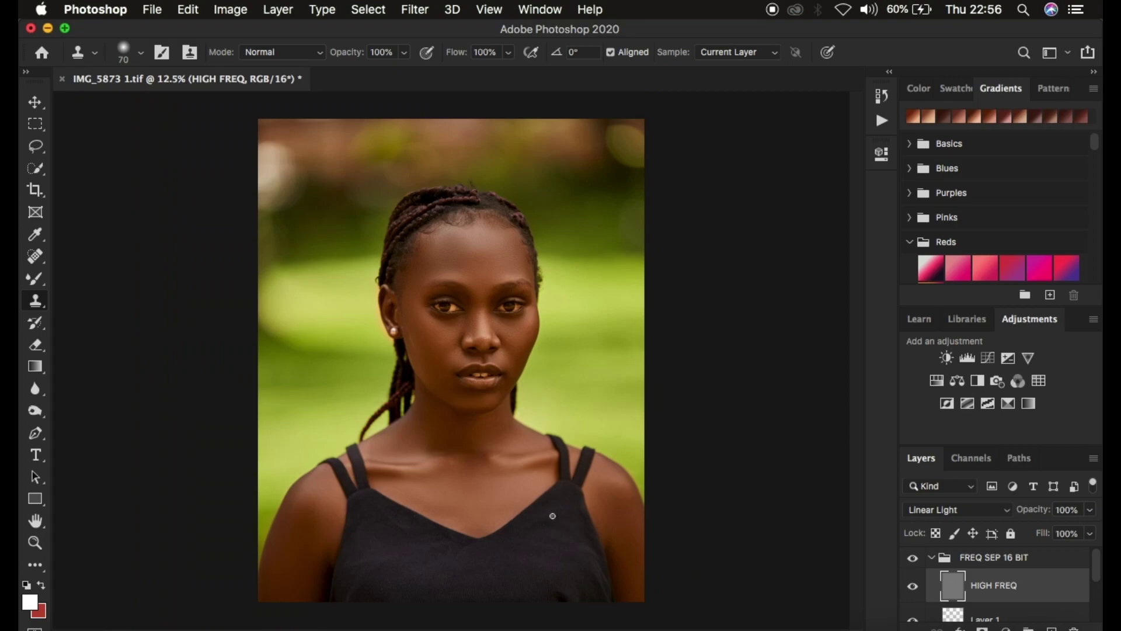
left_click(933, 558)
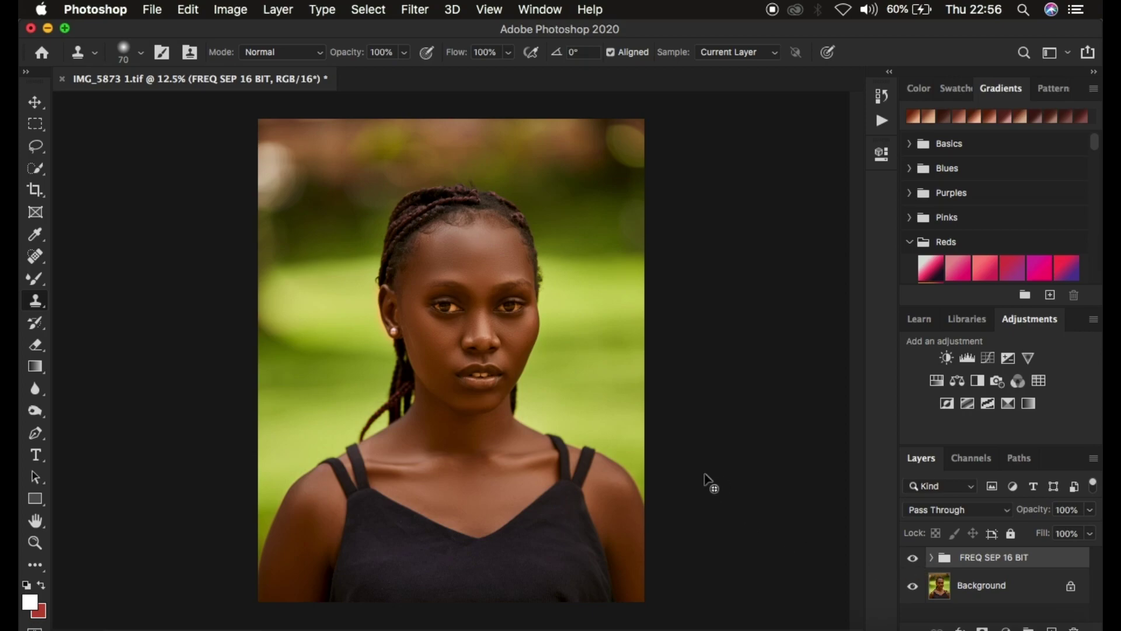
left_click_drag(704, 474, 704, 475)
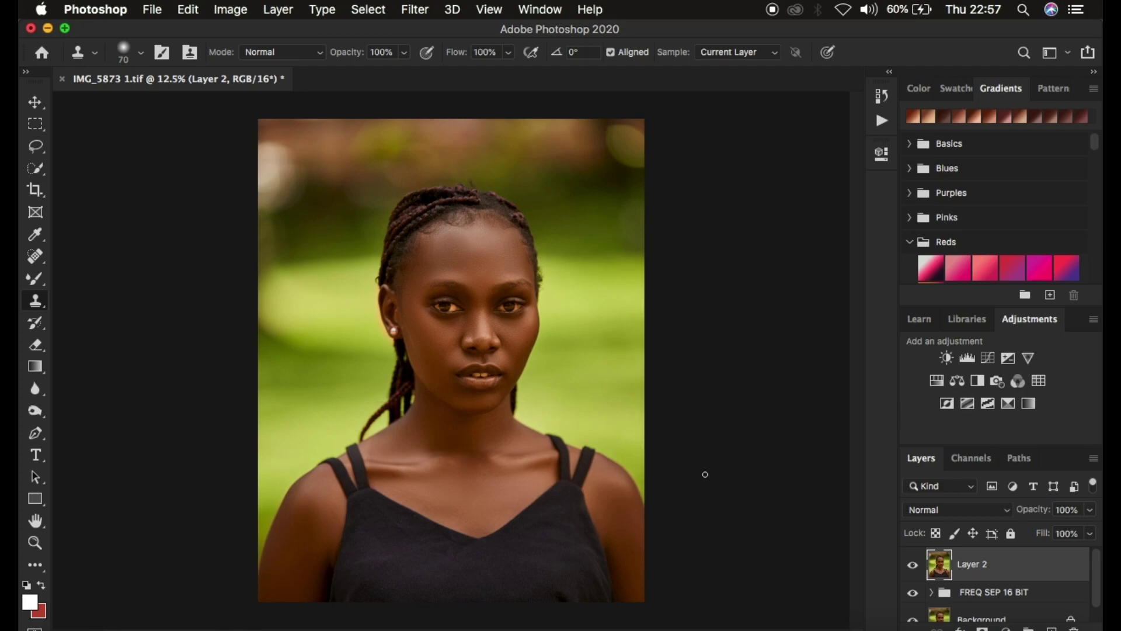
Step: Start the Camera Raw Filter on the merged layer and set the Color Mixer's Oranges luminance to -25
left_click(406, 12)
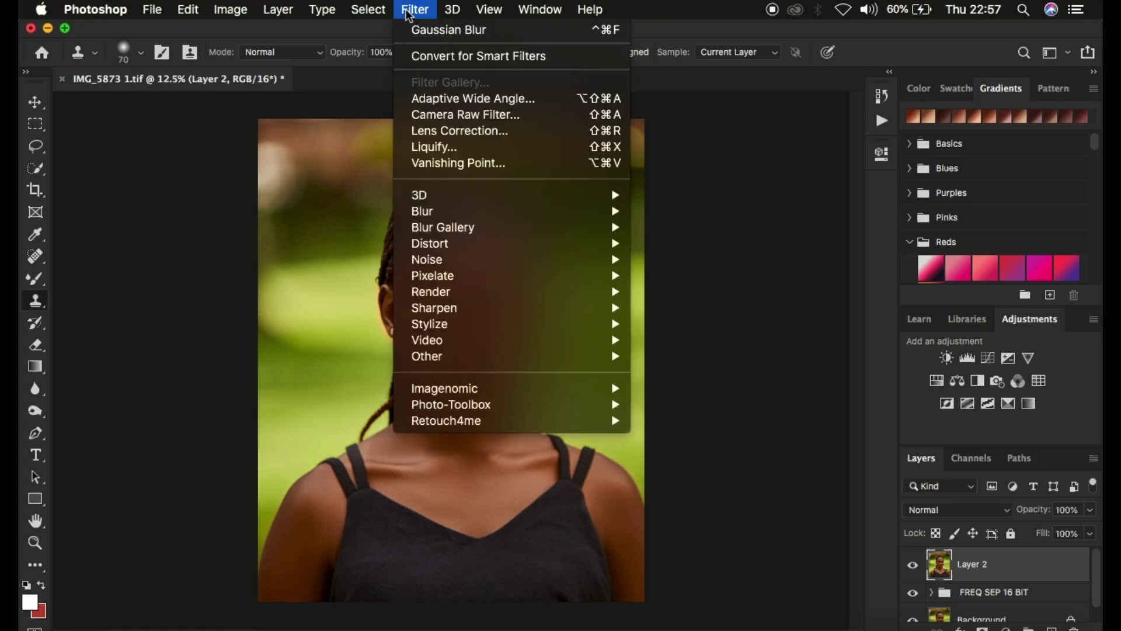
left_click(471, 116)
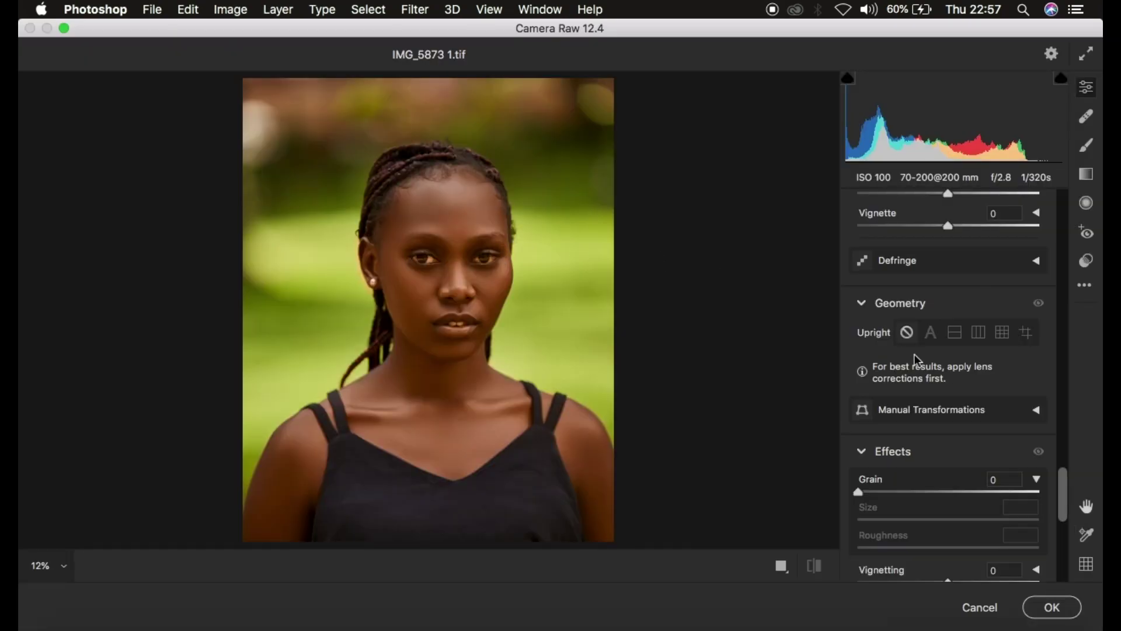
scroll(918, 359, "down", 10)
scroll(918, 359, "up", 15)
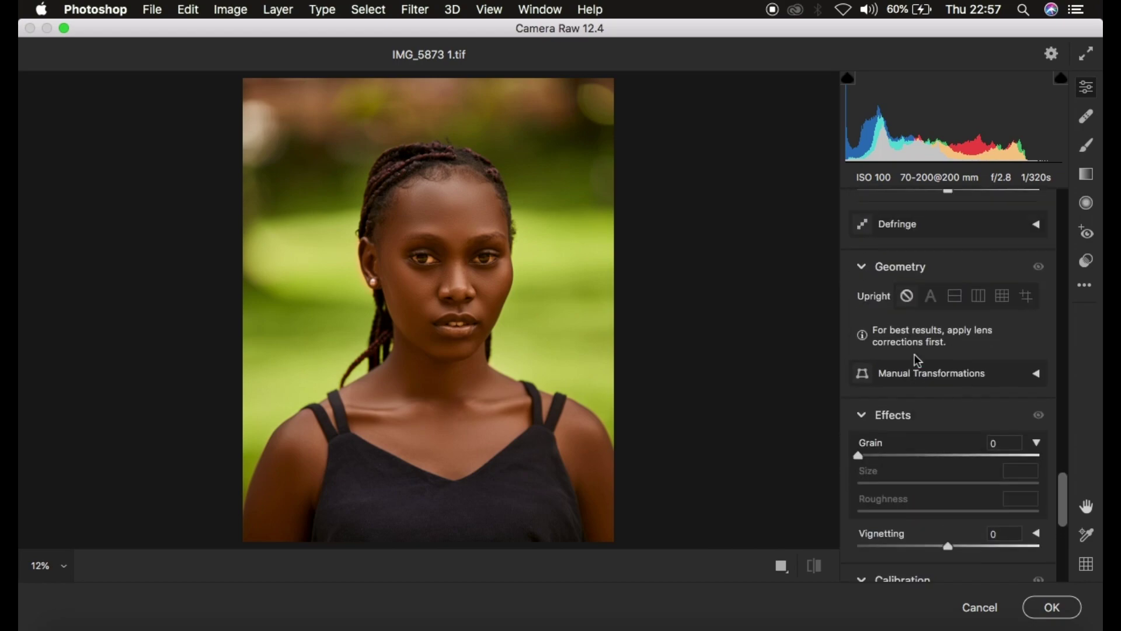
scroll(918, 358, "up", 8)
left_click(969, 317)
left_click_drag(946, 386, 924, 388)
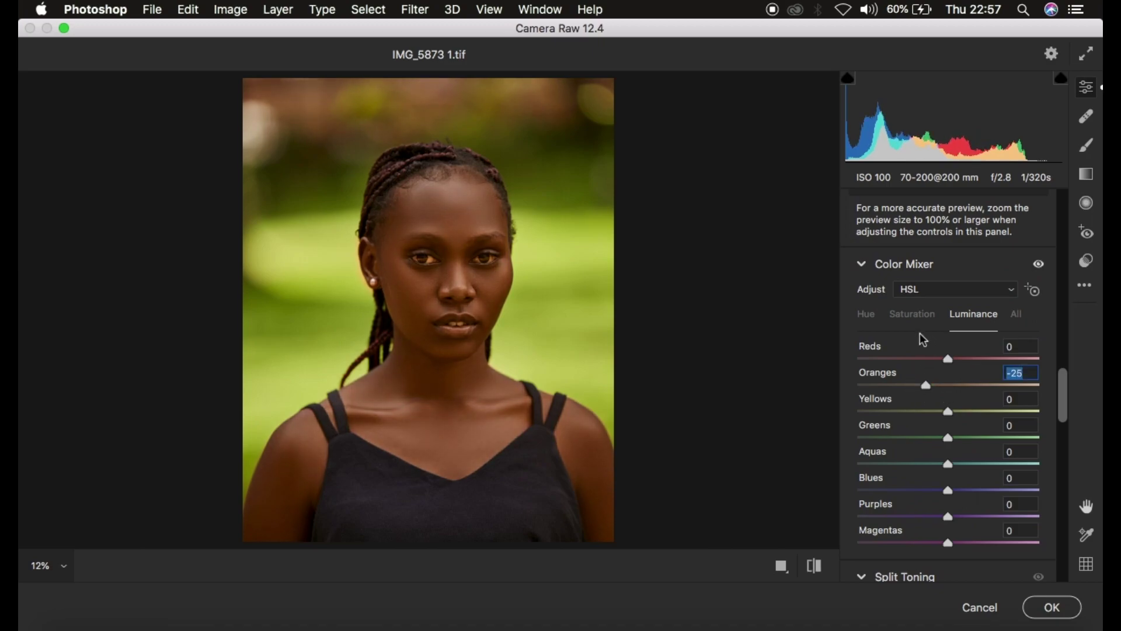
Step: Set the Color Mixer hue to +39 for Yellows and +53 for Greens, and the Greens saturation to -27
left_click(867, 315)
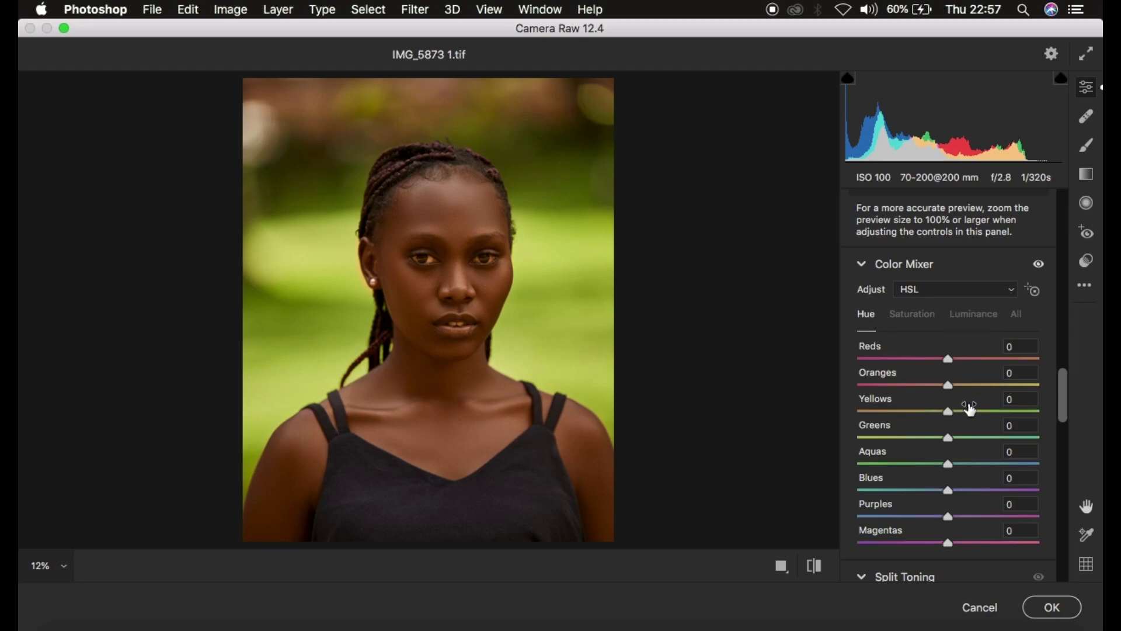
left_click_drag(971, 435, 986, 415)
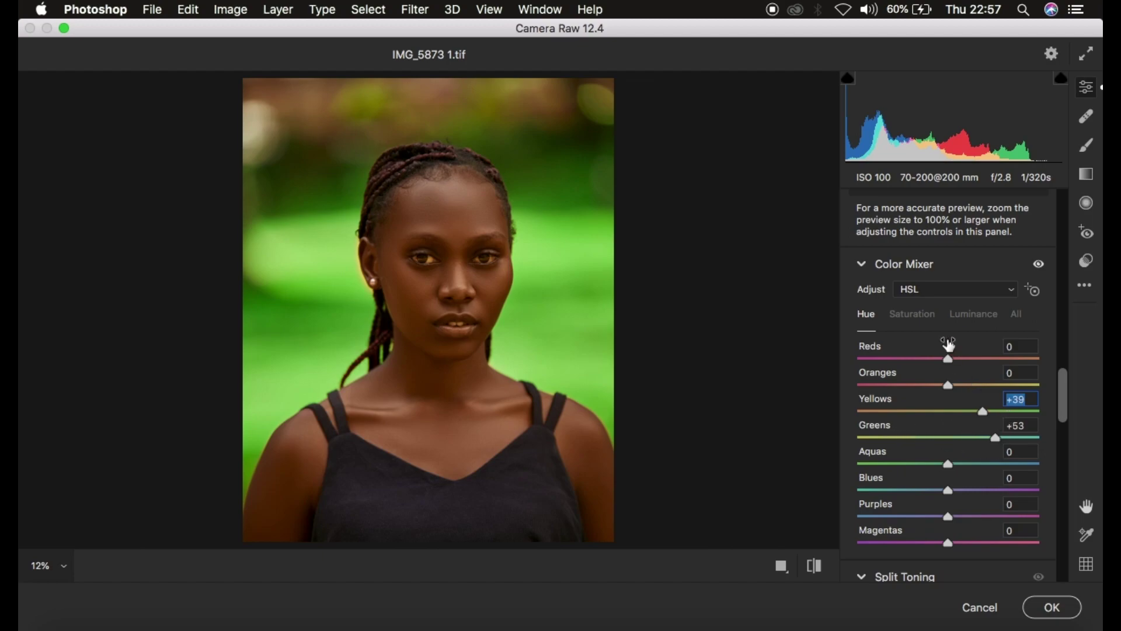
left_click(916, 316)
mouse_move(940, 439)
left_mouse_down()
mouse_move(908, 443)
mouse_move(921, 438)
left_mouse_up()
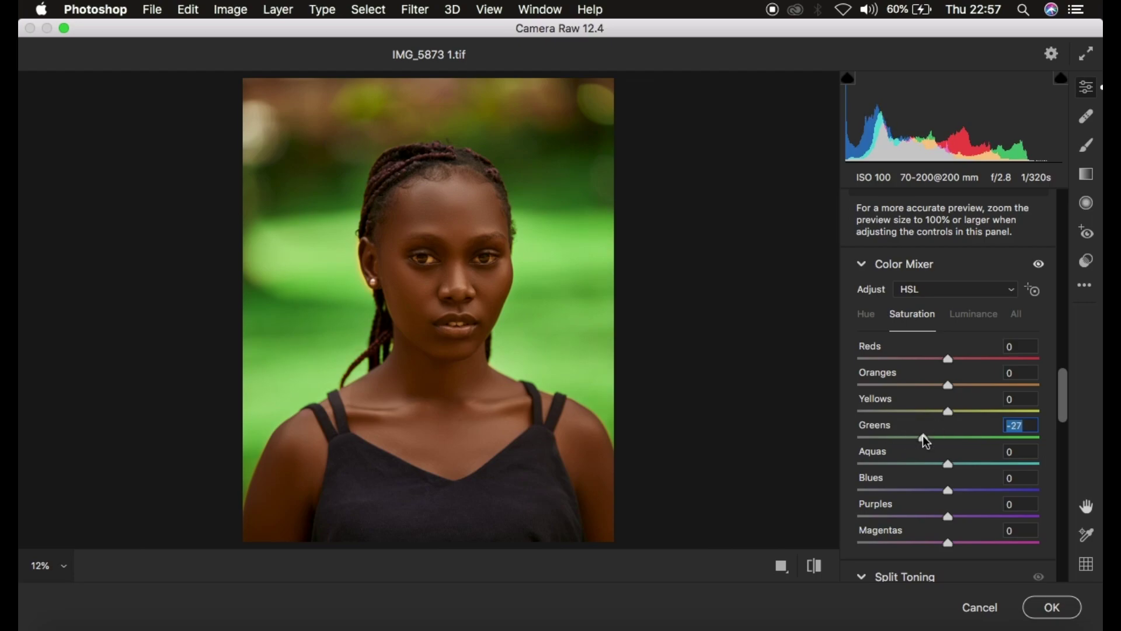
Step: Compare the before and after views and apply the Camera Raw adjustments to the merged layer
left_click(818, 571)
left_click(818, 571)
left_click(818, 571)
left_click(818, 571)
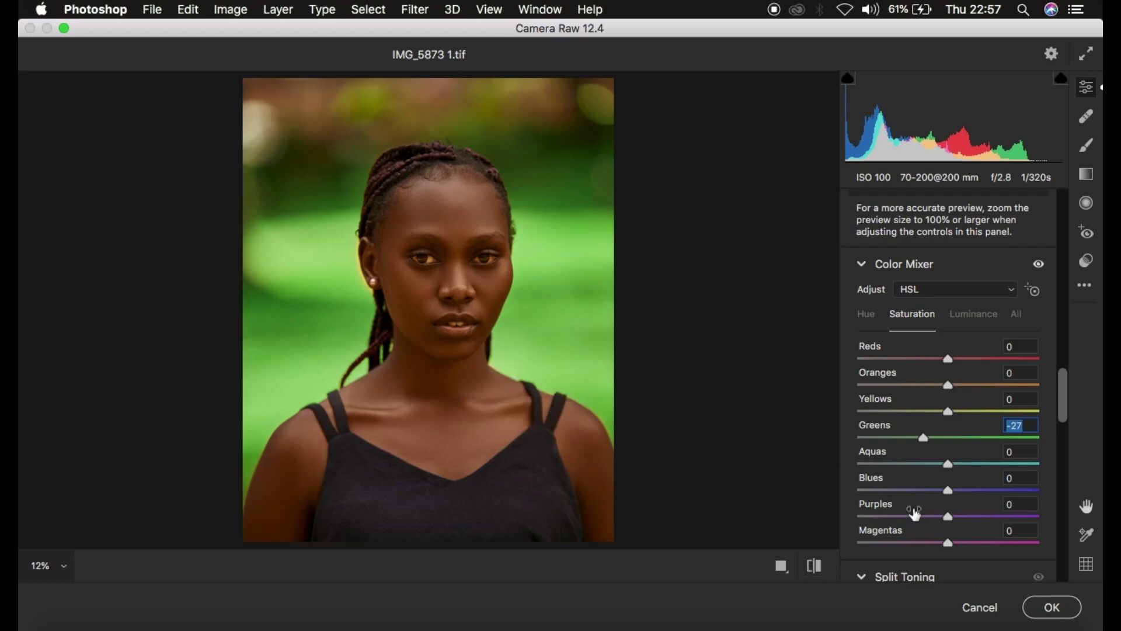
left_click(1054, 613)
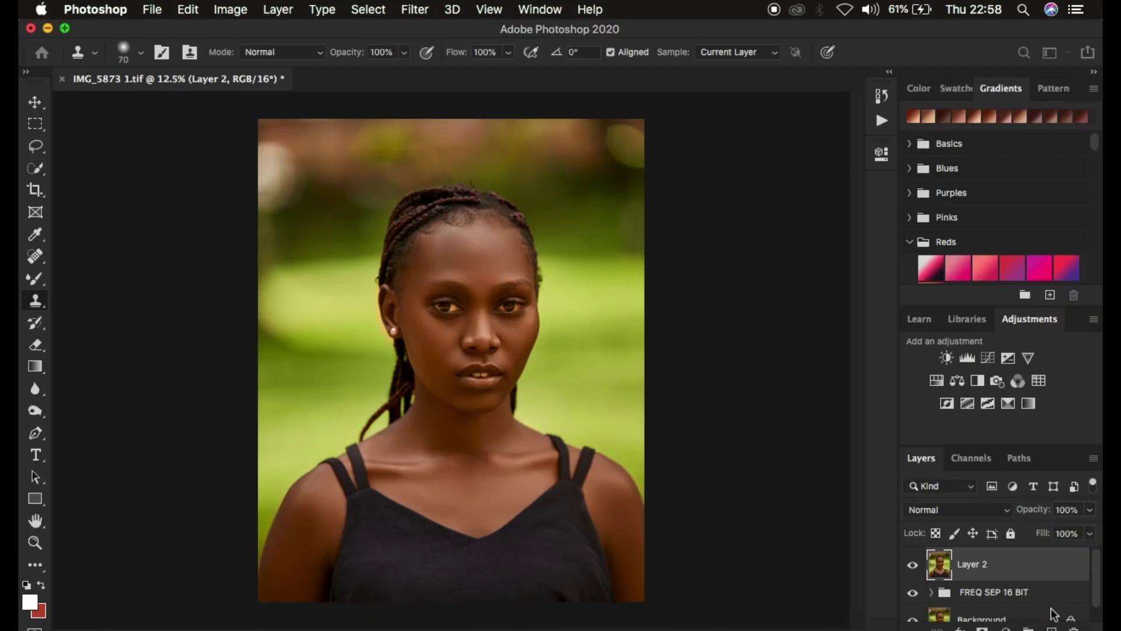
Step: Add a Hue/Saturation adjustment layer above the merged layer and set the Reds lightness to about -13
left_click(1007, 628)
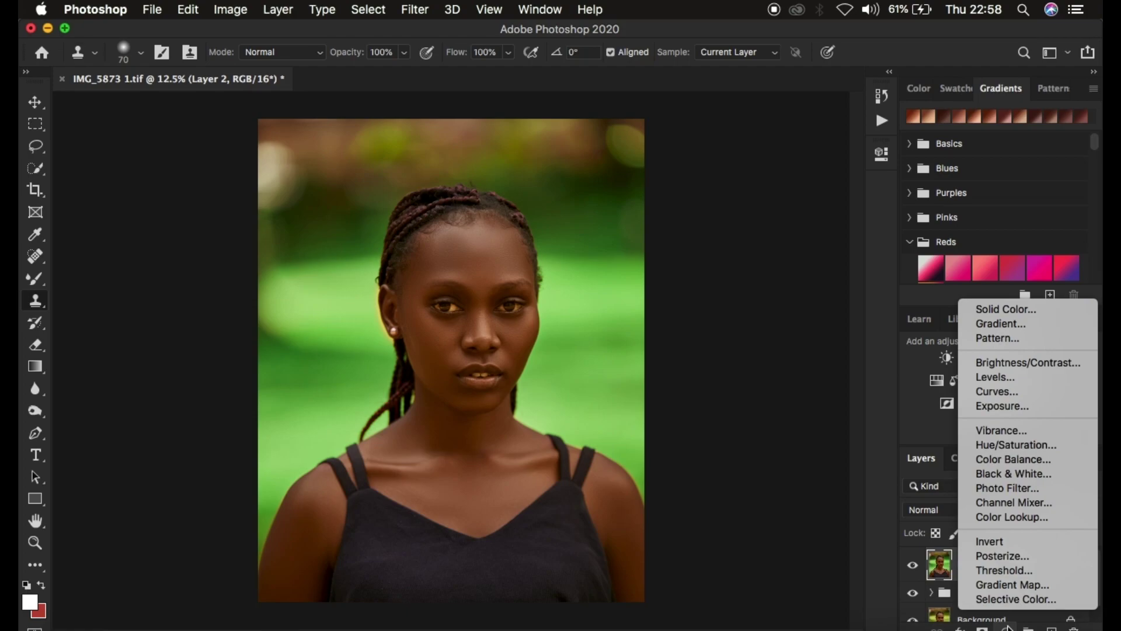
left_click(1000, 444)
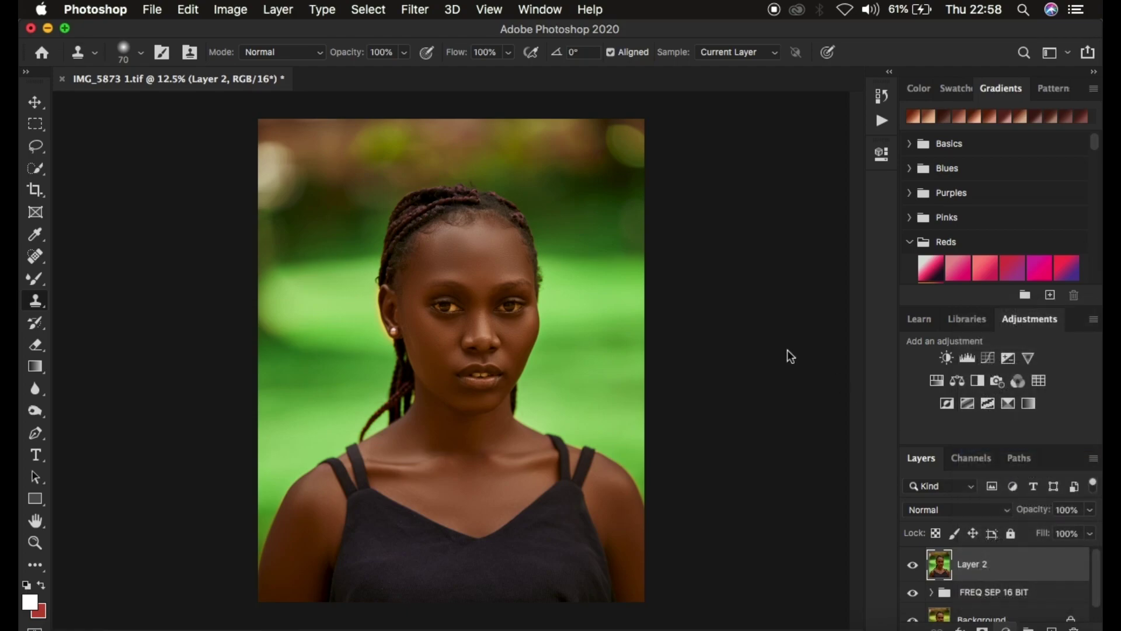
left_click(717, 227)
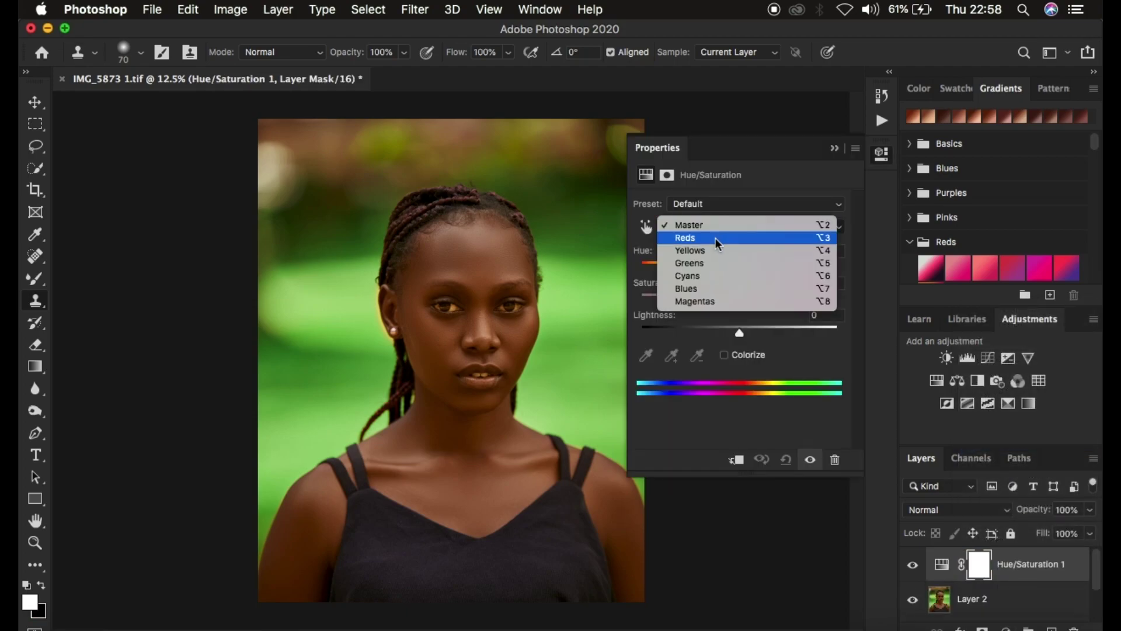
left_click(715, 238)
left_click_drag(738, 334, 728, 336)
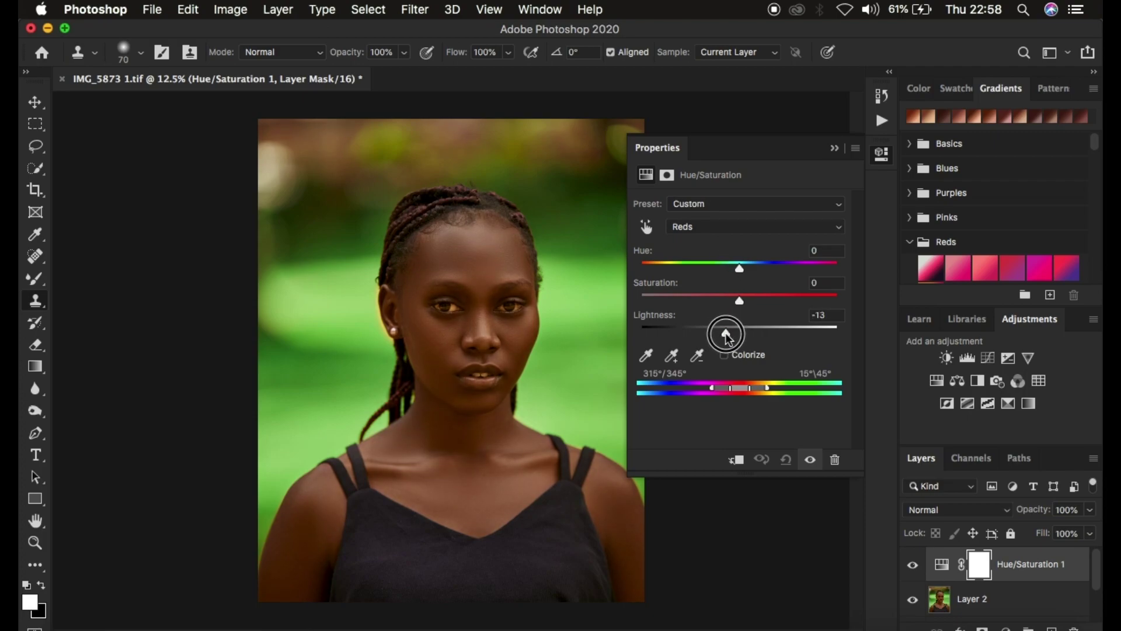
Step: Set the Yellows saturation to -6 in the Hue/Saturation adjustment layer
left_click(726, 225)
left_click(724, 237)
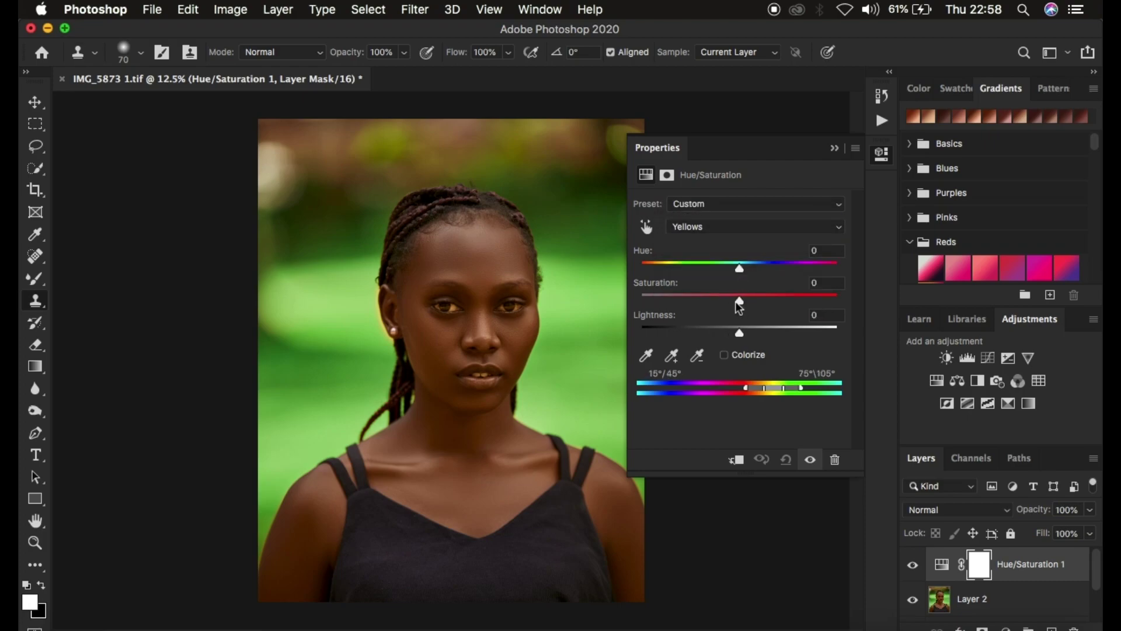
left_click_drag(736, 300, 735, 302)
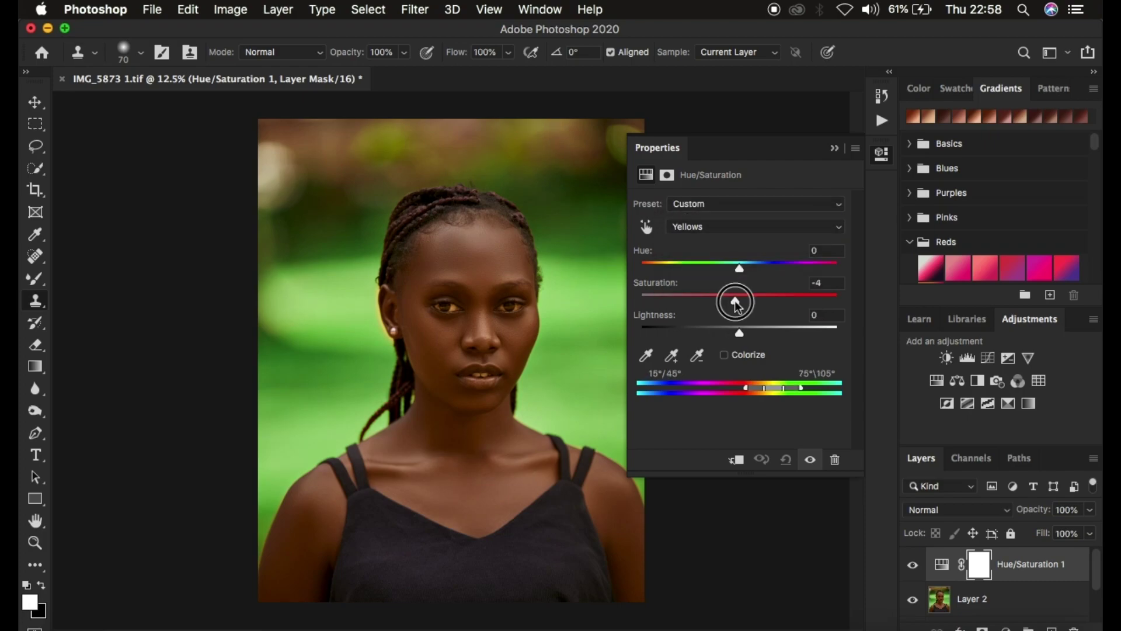
left_click_drag(736, 302, 732, 302)
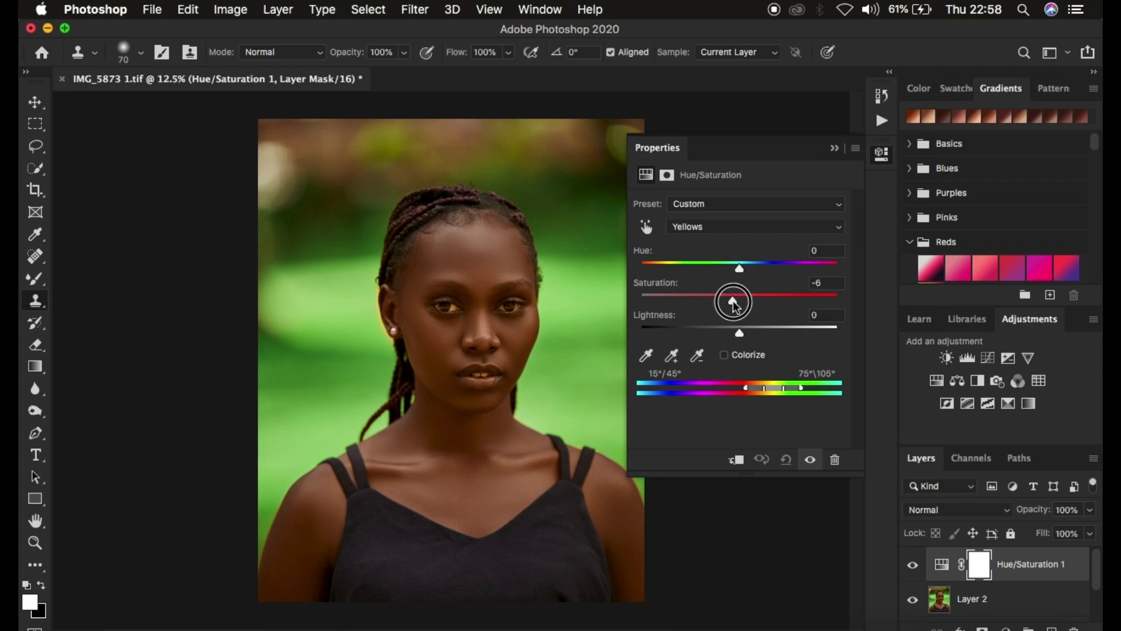
Step: Add a Black & White adjustment layer with Multiply blending and 4% opacity
left_click(1006, 628)
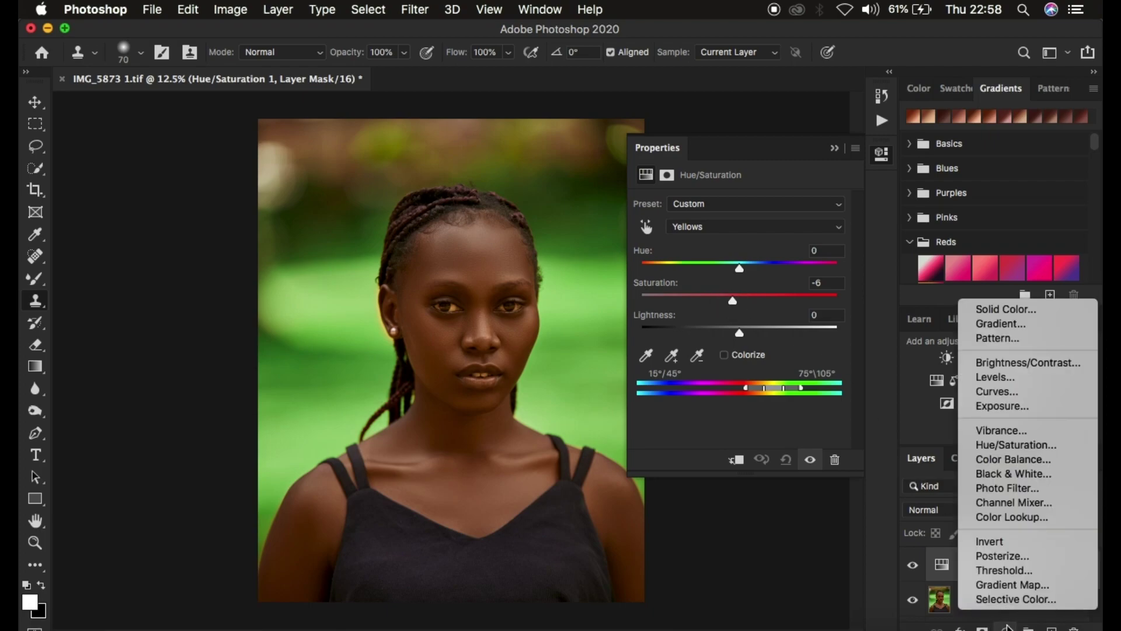
left_click(1006, 473)
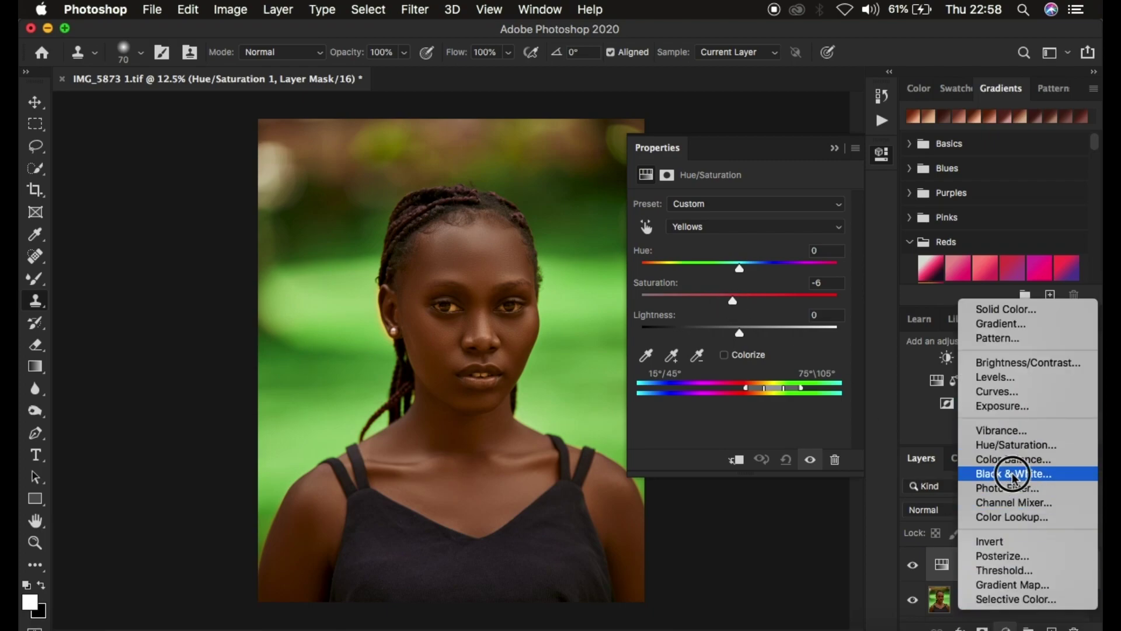
left_click(960, 505)
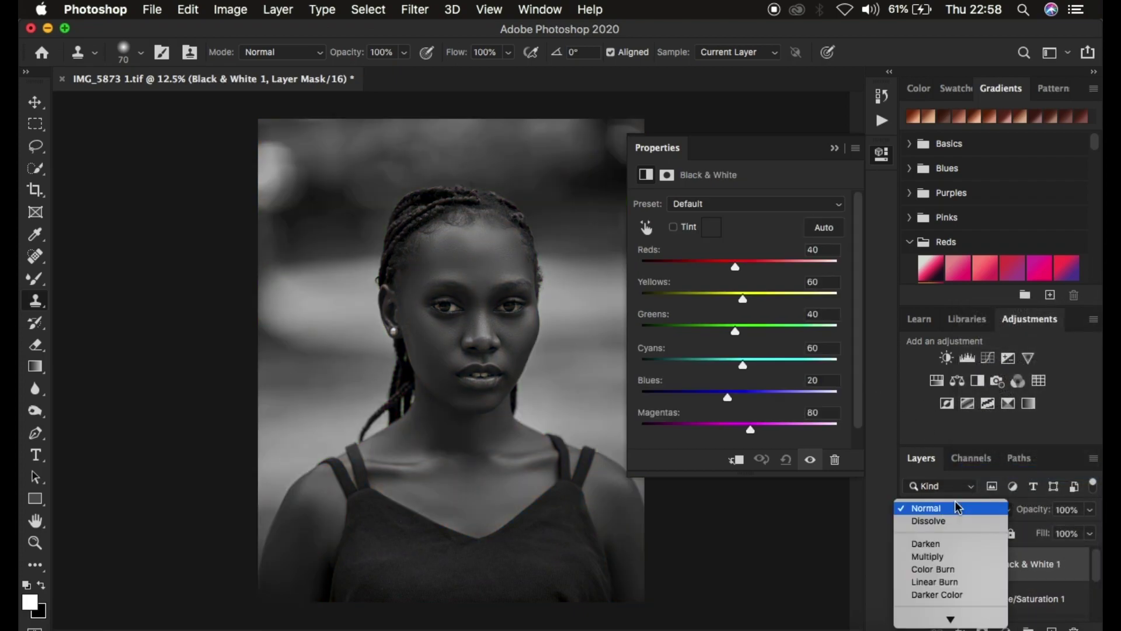
left_click(962, 552)
left_click_drag(1032, 512, 950, 516)
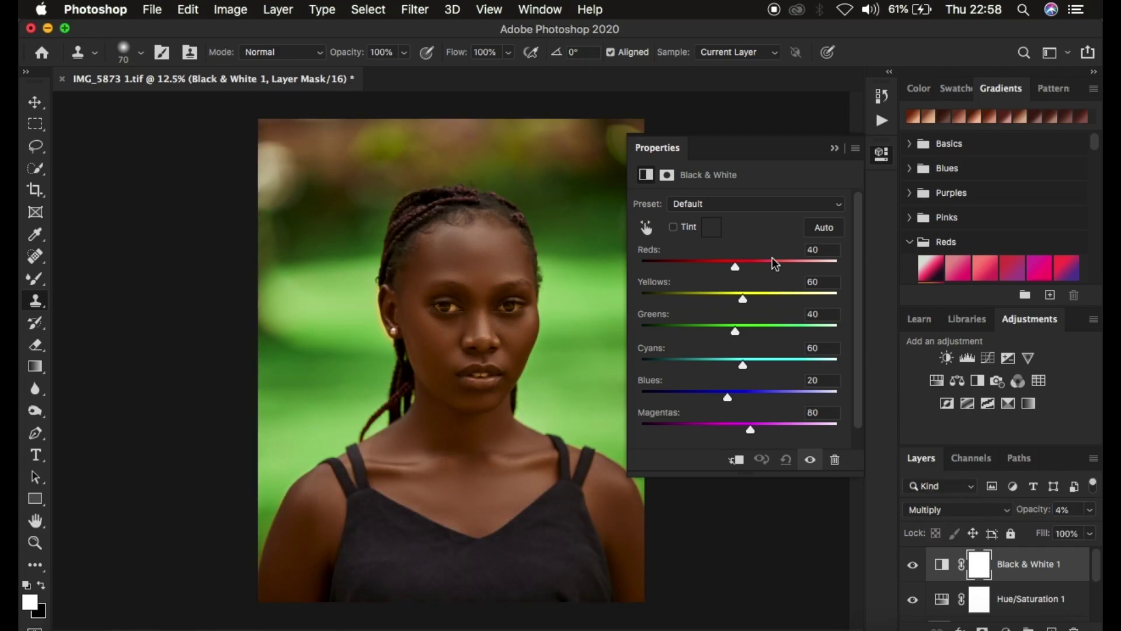
left_click(834, 148)
key("super+minus")
key("super+plus")
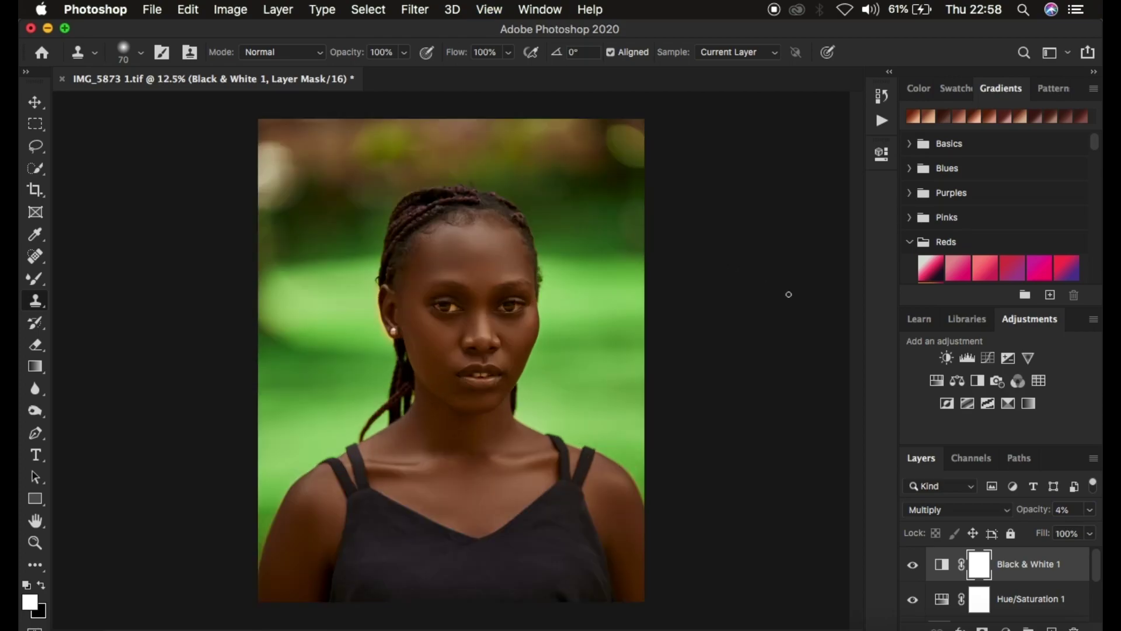
Step: Add a second Hue/Saturation adjustment layer with saturation at -76 and invert its mask to black
left_click(1006, 628)
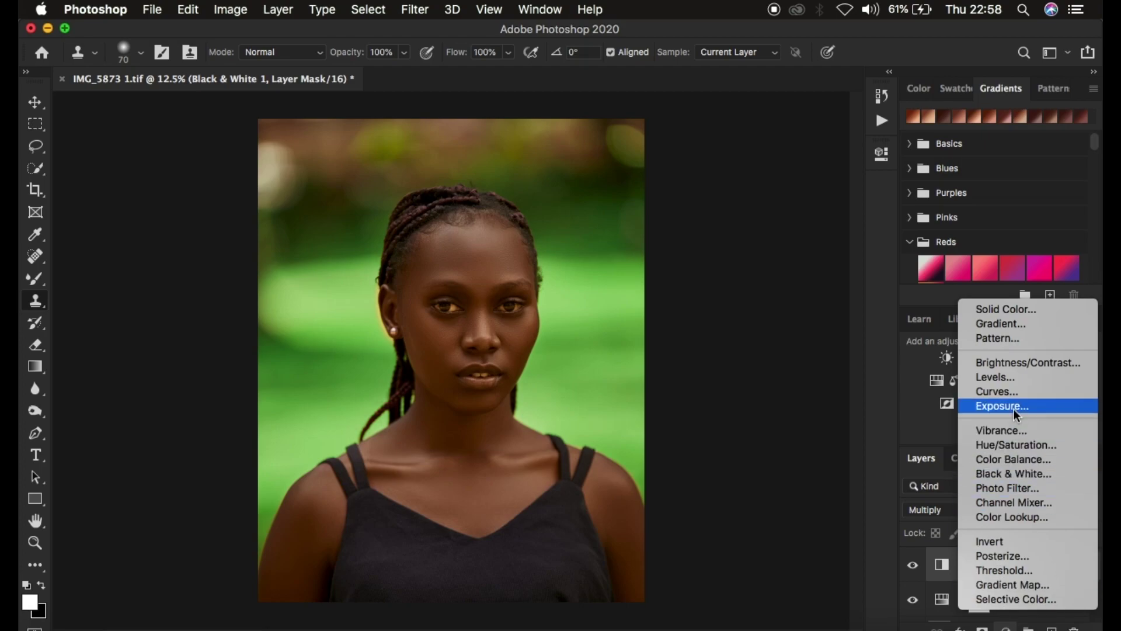
left_click(1014, 444)
left_click(670, 298)
left_click_drag(671, 301, 666, 302)
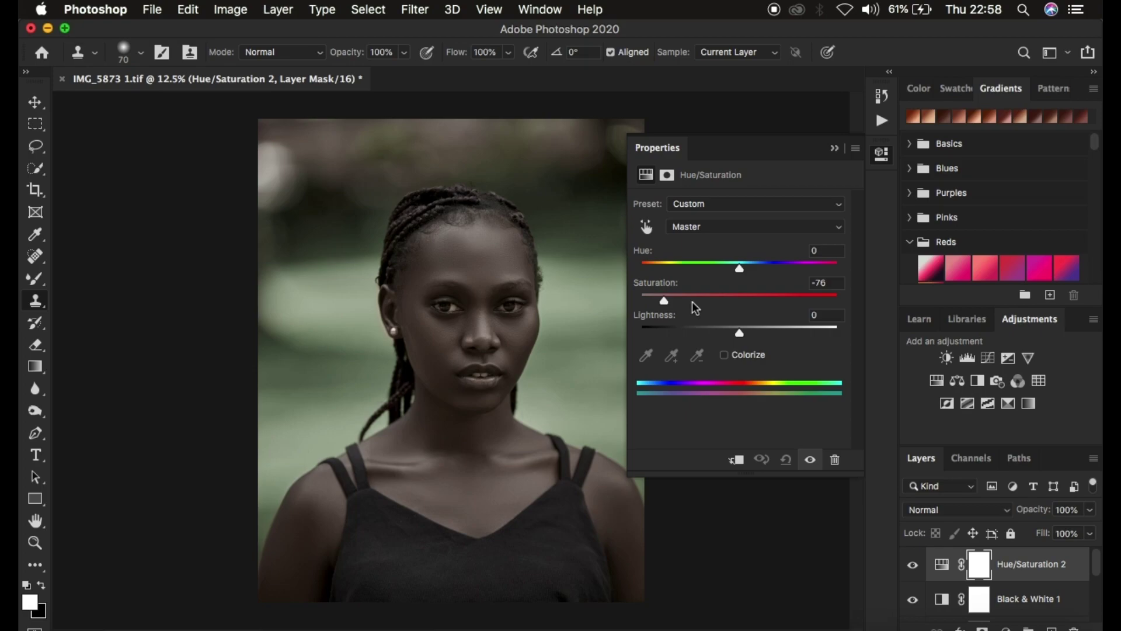
key("super+i")
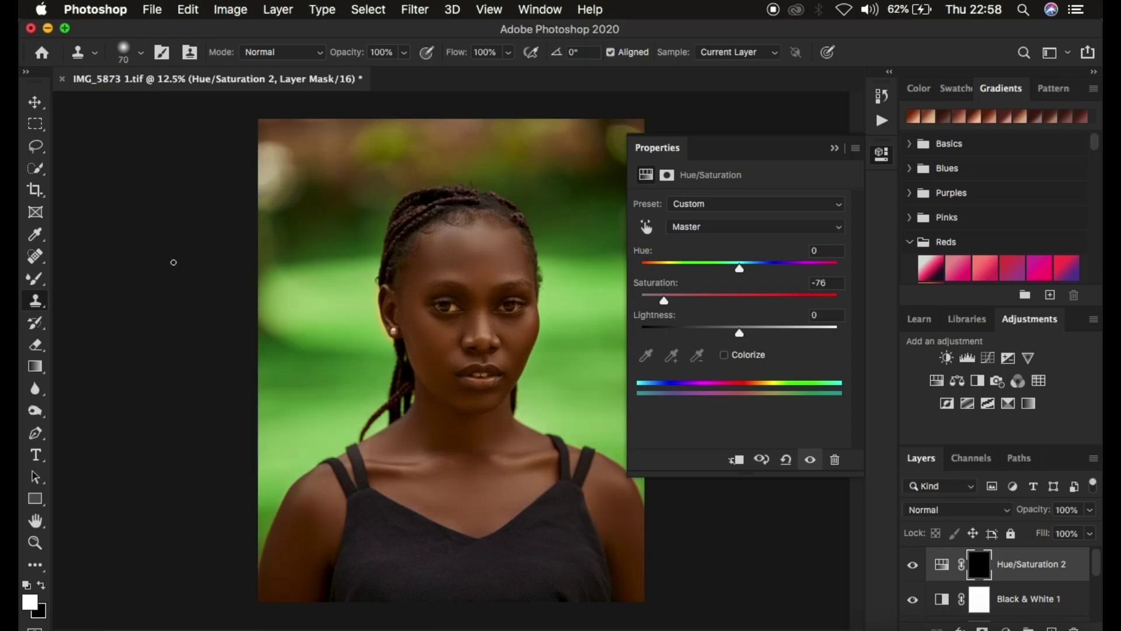
Step: Switch to the Brush tool with a soft round tip at 0% hardness
left_click(35, 284)
right_click(35, 284)
left_click(105, 280)
left_click(140, 52)
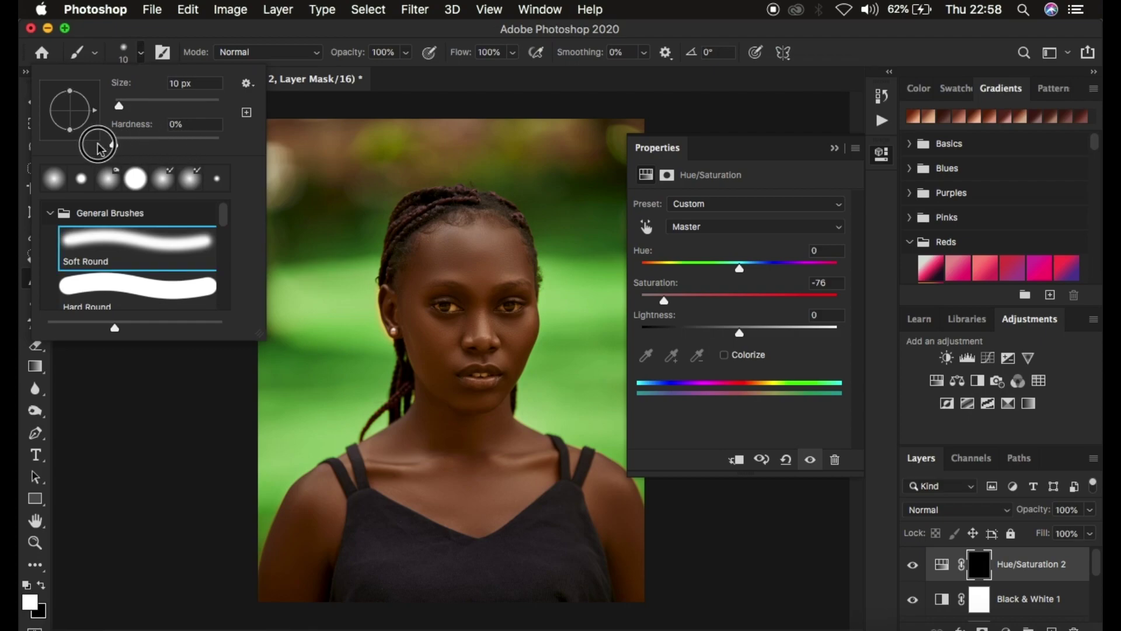
left_click(140, 54)
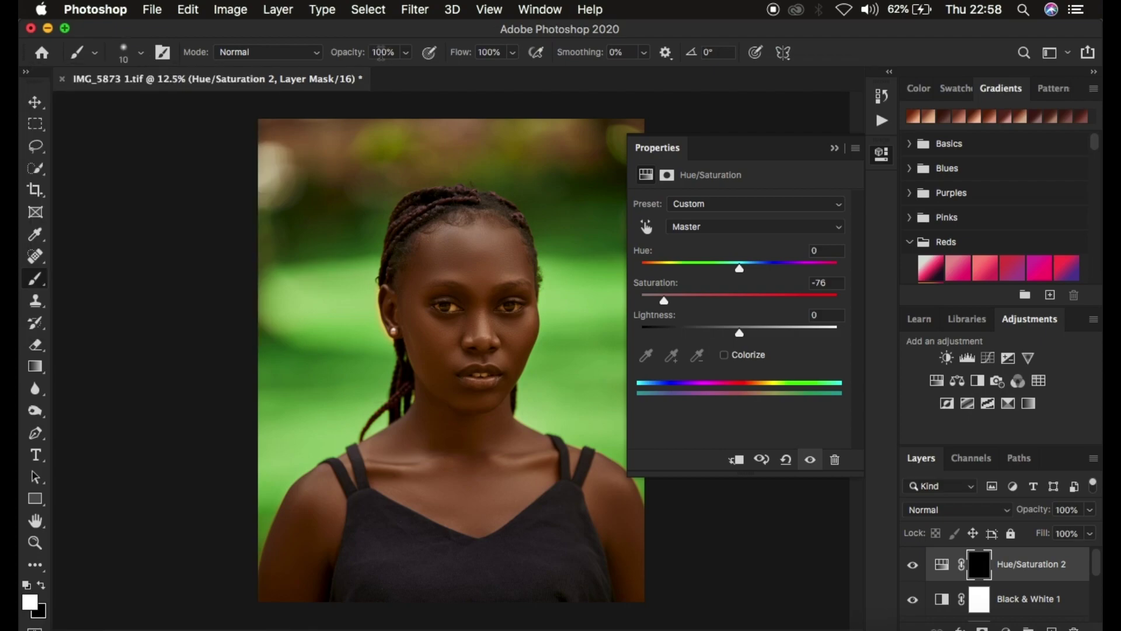
left_click(835, 148)
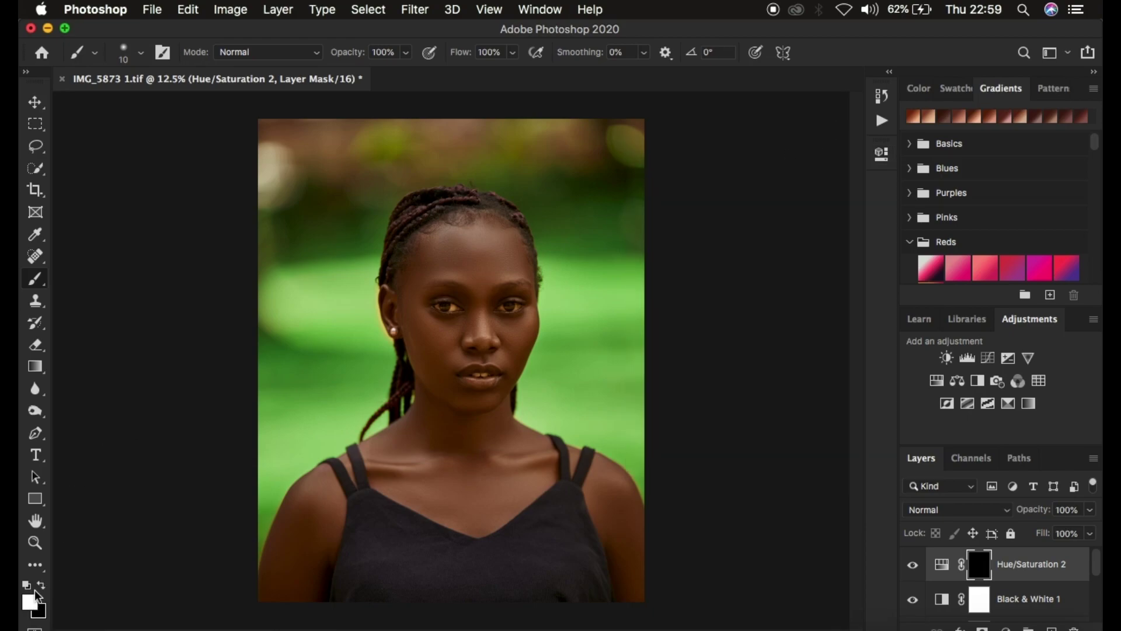
Step: Enlarge the brush to 25 px and paint white on the desaturation mask over the whites of both eyes
key("super+equal")
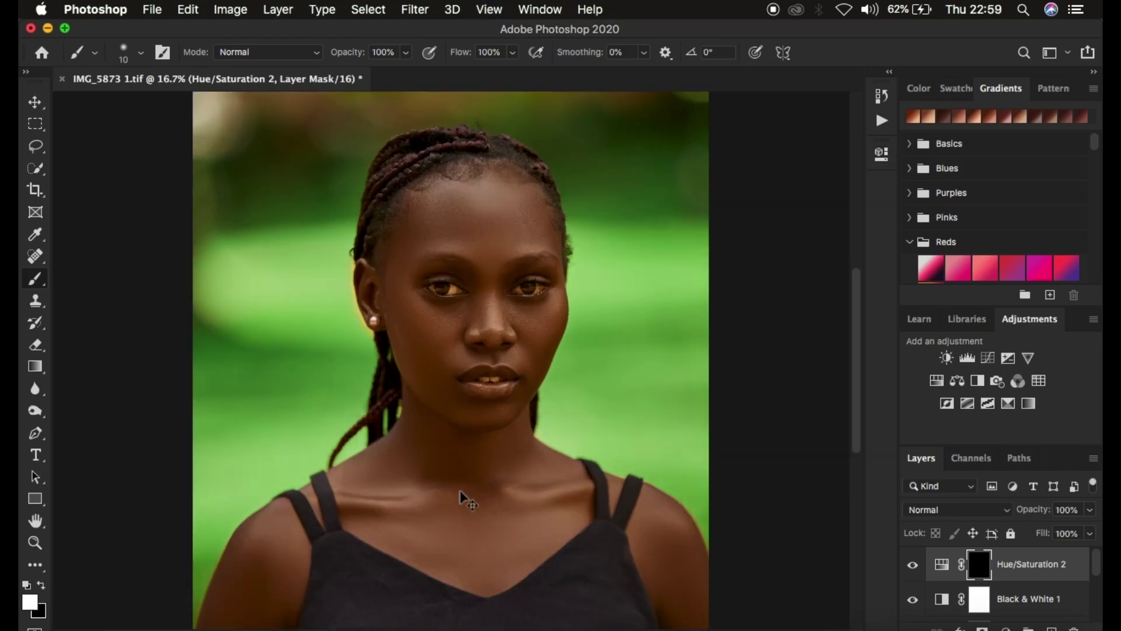
key("super+equal")
key("super+equal")
key("super+equal")
key("super+equal")
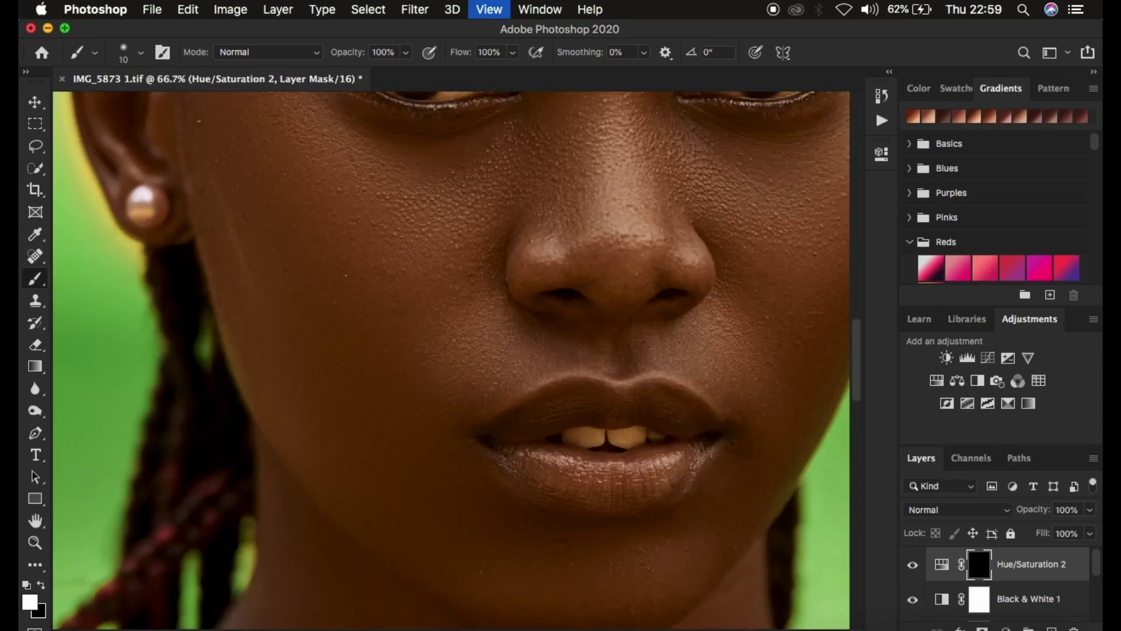
scroll(451, 361, "up", 10)
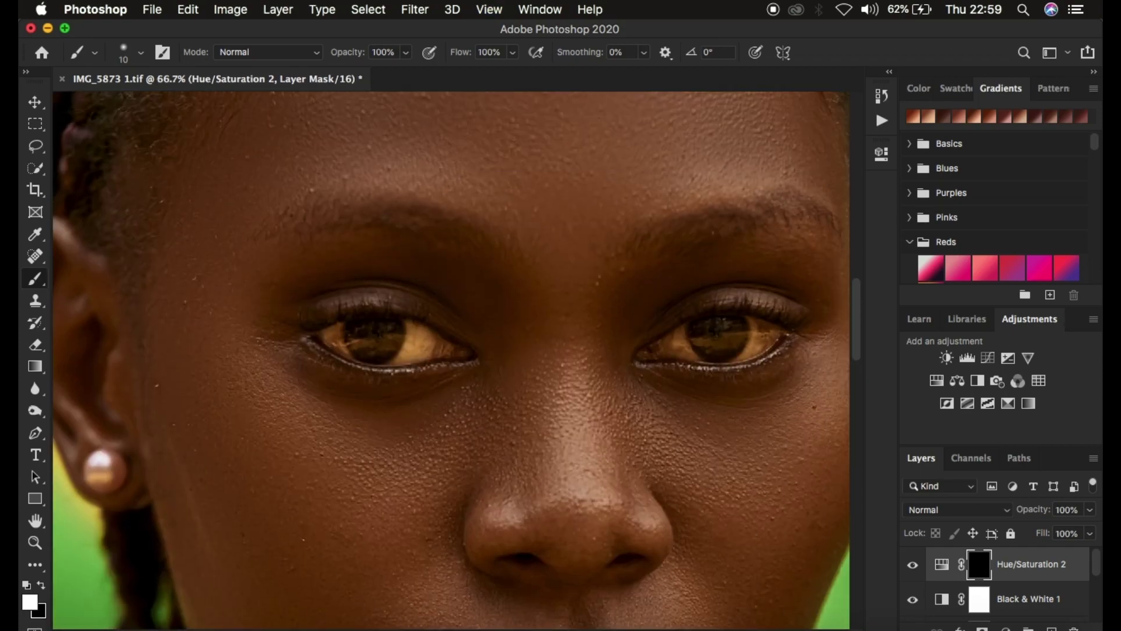
key("bracketright")
key("bracketright")
key("bracketright")
mouse_move(352, 345)
left_mouse_down()
mouse_move(332, 328)
mouse_move(347, 351)
mouse_move(327, 342)
mouse_move(376, 359)
mouse_move(409, 345)
mouse_move(413, 328)
mouse_move(395, 358)
mouse_move(403, 330)
mouse_move(426, 343)
mouse_move(396, 353)
mouse_move(432, 350)
mouse_move(410, 329)
mouse_move(418, 342)
mouse_move(392, 362)
mouse_move(403, 361)
mouse_move(412, 322)
left_mouse_up()
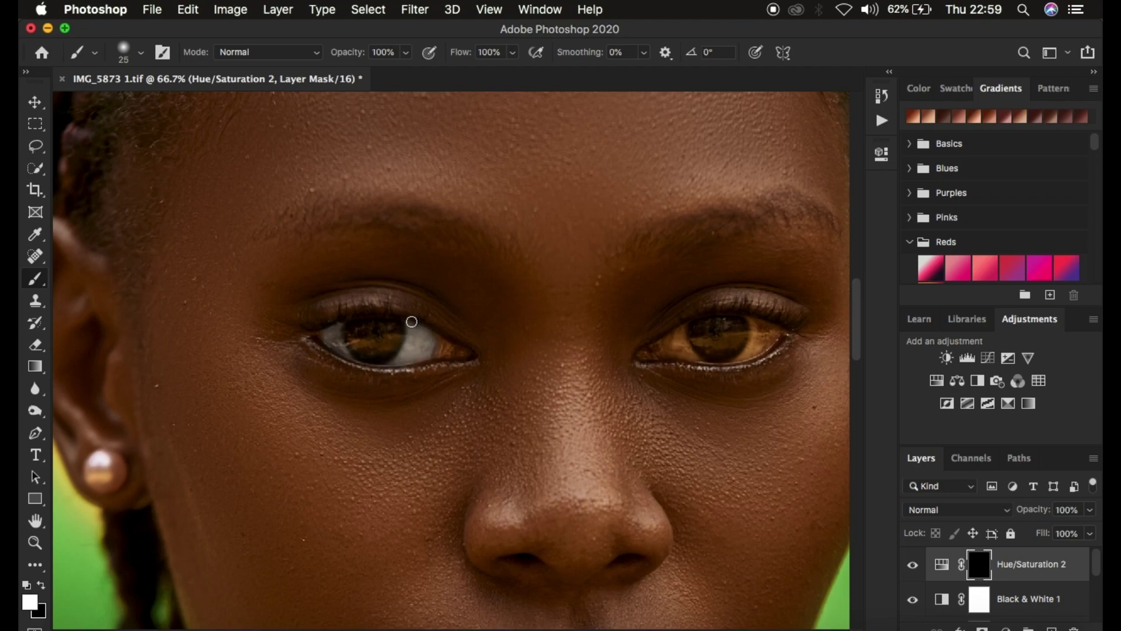
mouse_move(680, 331)
left_mouse_down()
mouse_move(703, 358)
mouse_move(675, 329)
mouse_move(705, 355)
mouse_move(748, 350)
mouse_move(759, 329)
mouse_move(750, 330)
mouse_move(749, 341)
mouse_move(762, 327)
mouse_move(762, 345)
mouse_move(773, 335)
mouse_move(763, 325)
mouse_move(739, 360)
mouse_move(760, 328)
mouse_move(757, 347)
mouse_move(737, 357)
mouse_move(687, 355)
mouse_move(689, 337)
left_mouse_up()
Step: Paint white on the desaturation mask over the teeth and check the result on the whole portrait
scroll(639, 471, "down", 2)
scroll(639, 470, "down", 5)
mouse_move(525, 335)
left_mouse_down()
mouse_move(604, 336)
mouse_move(562, 345)
mouse_move(614, 334)
mouse_move(528, 340)
mouse_move(560, 337)
mouse_move(531, 336)
left_mouse_up()
key("super+minus")
key("super+minus")
key("super+minus")
key("super+minus")
key("super+minus")
key("super+minus")
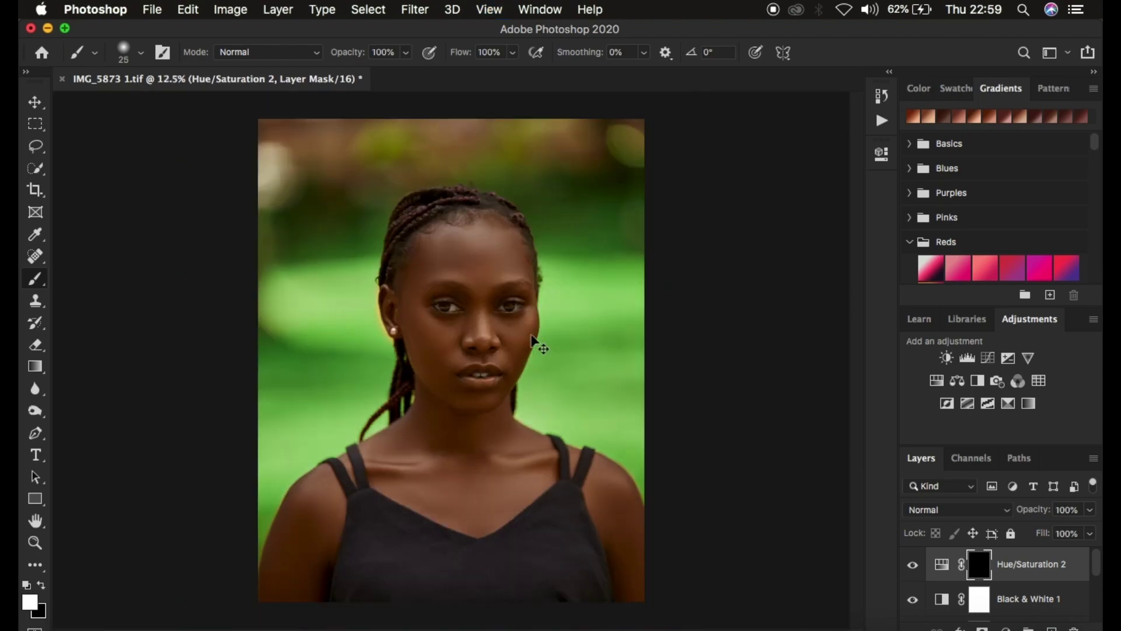
key("super+plus")
key("super+plus")
key("super+minus")
Step: Add a Curves adjustment layer and move its white point inward to about two thirds of the input range to brighten the image
left_click(1005, 628)
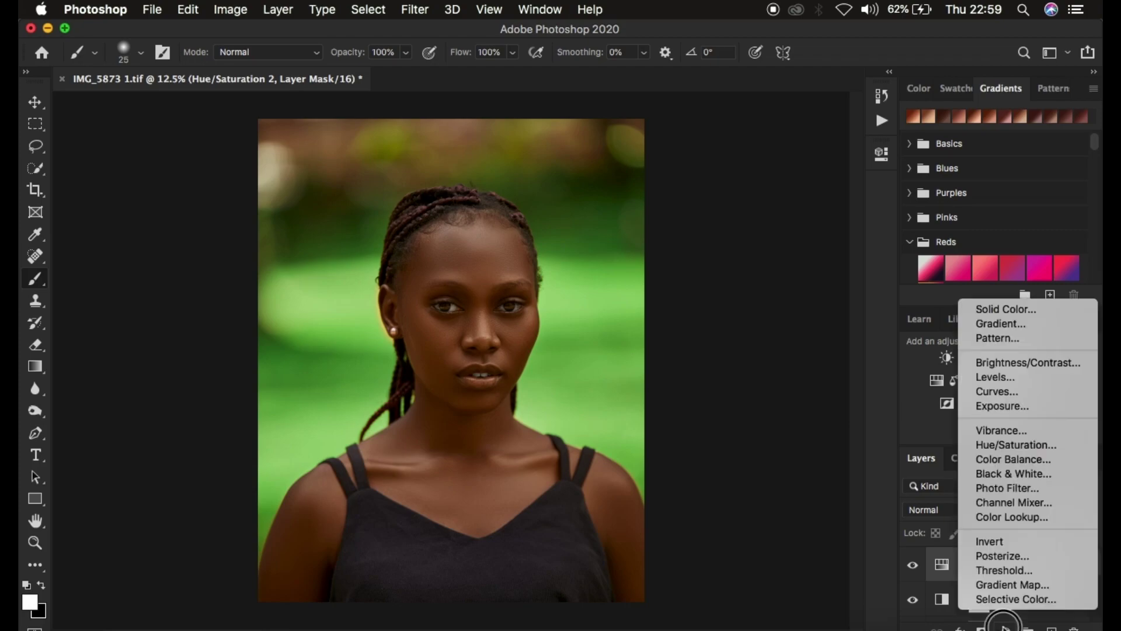
left_click(1009, 390)
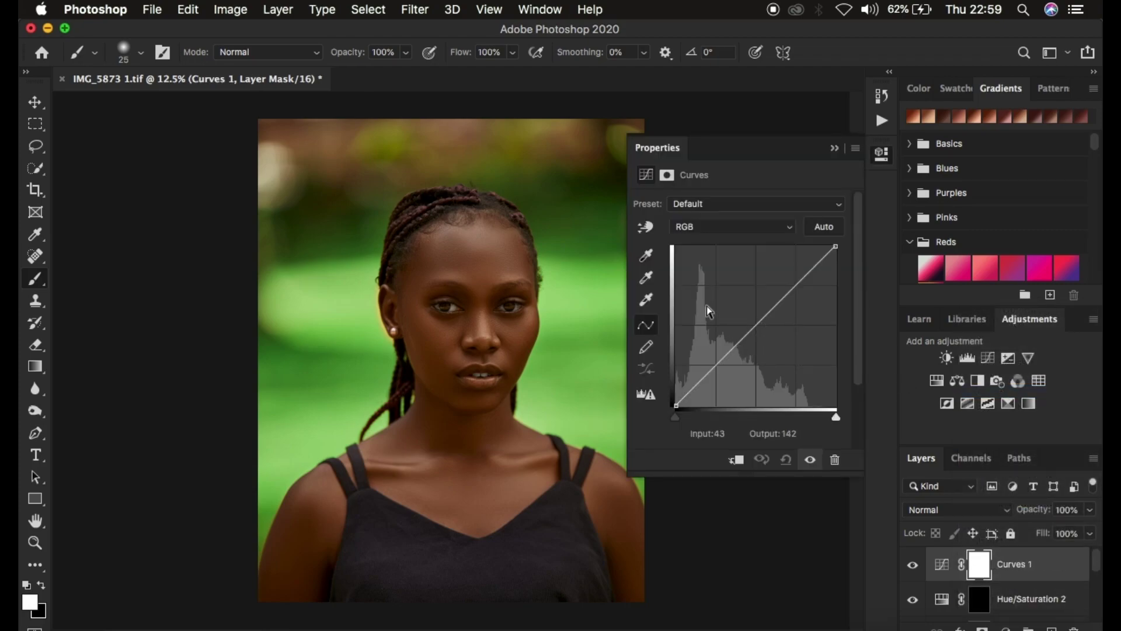
left_click(837, 417)
left_click_drag(839, 420, 782, 425)
Step: Restrict the Curves layer to highlights using Blend If, splitting the underlying layer's black point at 118 / 244
left_click(1063, 567)
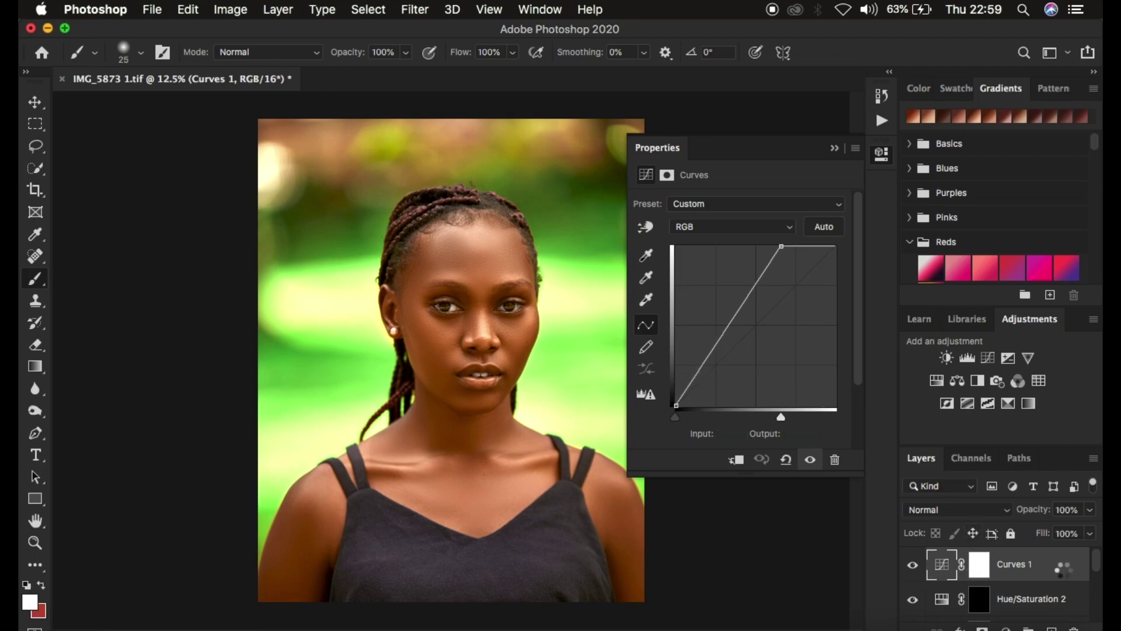
double_click(1063, 567)
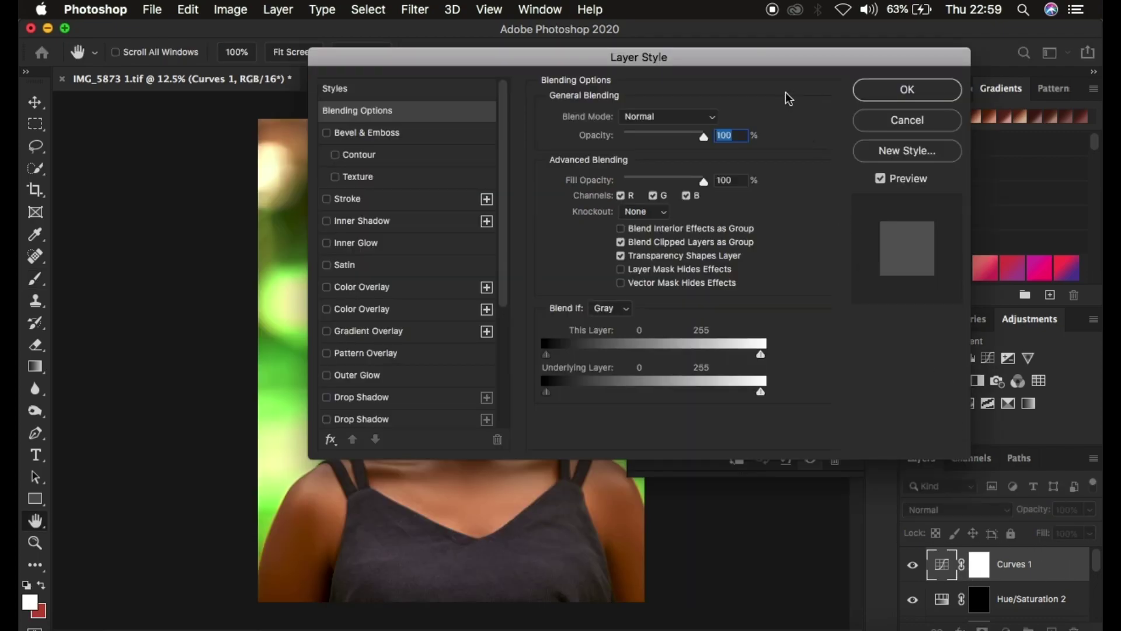
left_click_drag(767, 67, 1001, 60)
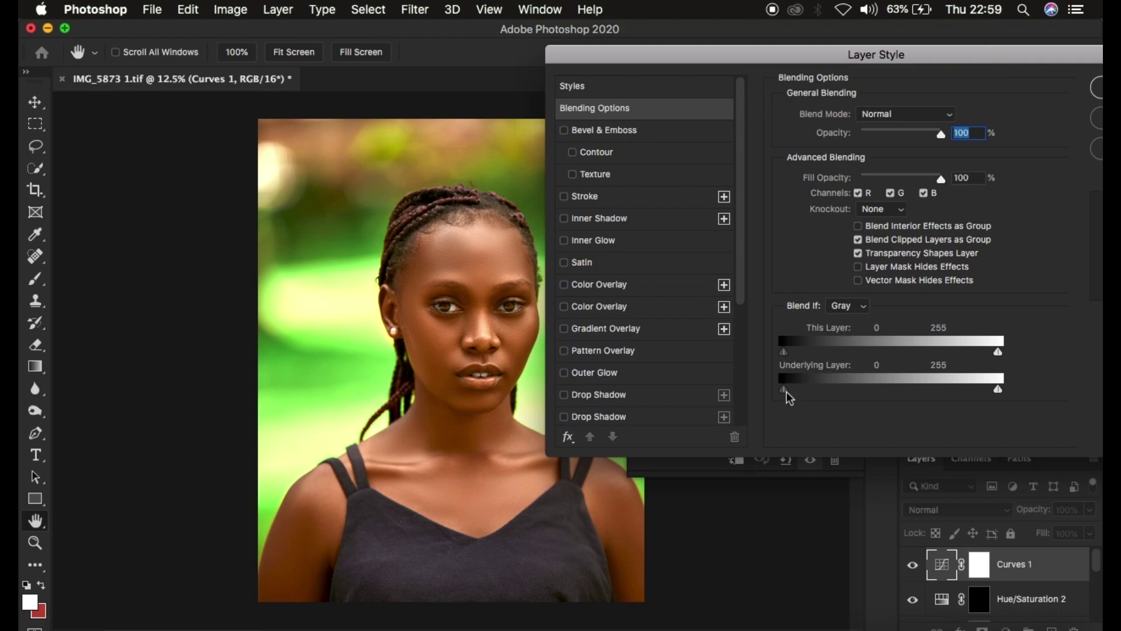
left_click_drag(785, 392, 882, 389)
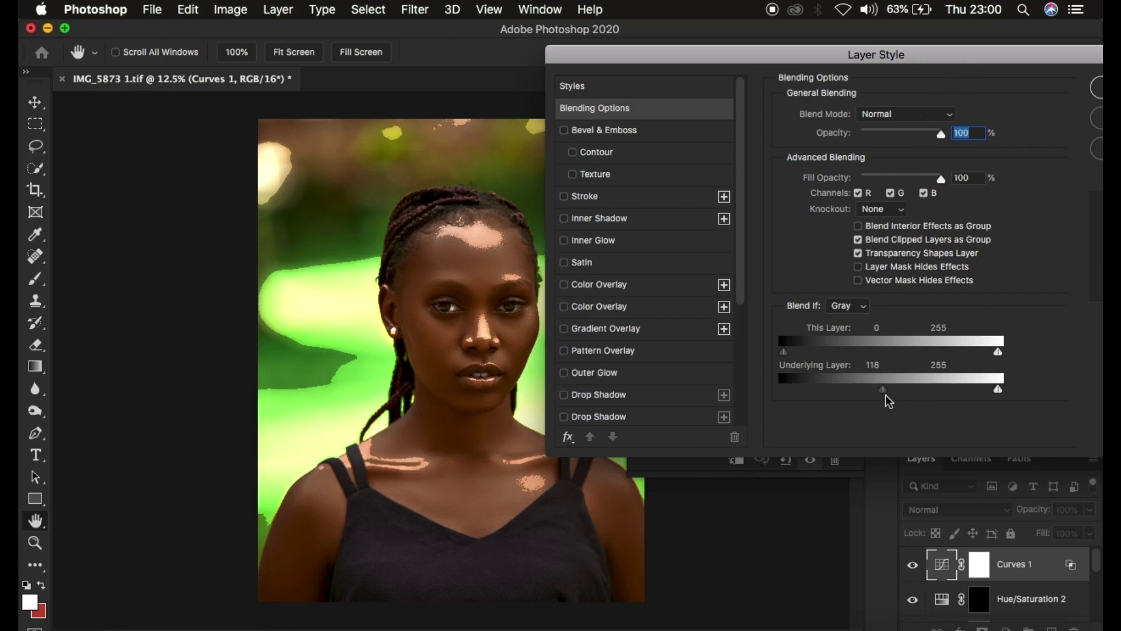
left_click_drag(885, 391, 991, 387)
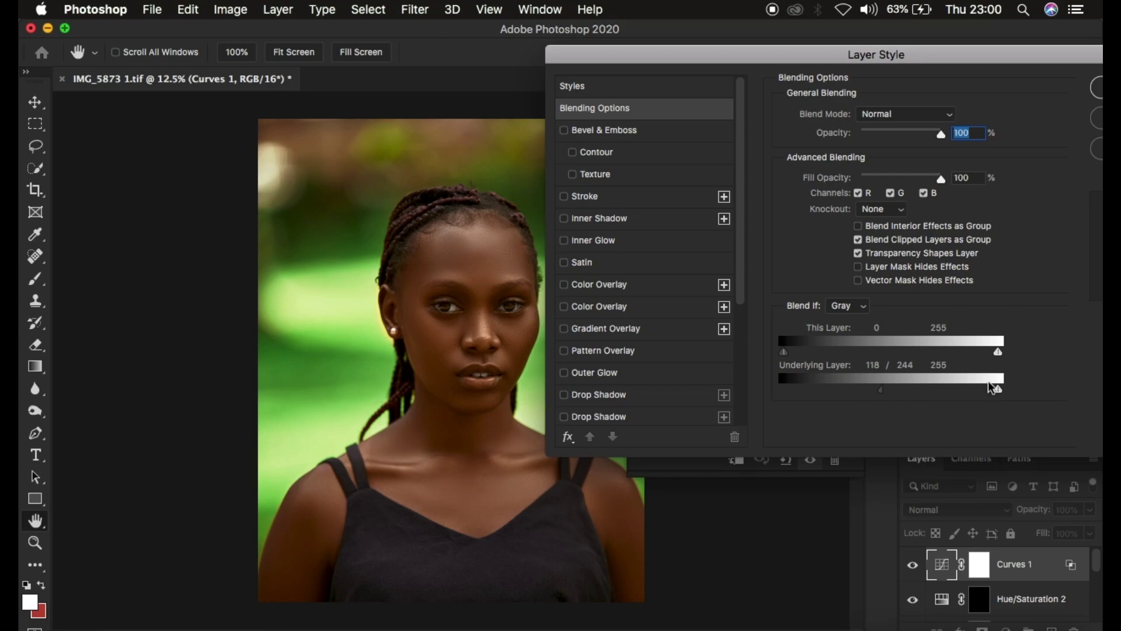
left_click_drag(979, 64, 786, 68)
left_click(963, 94)
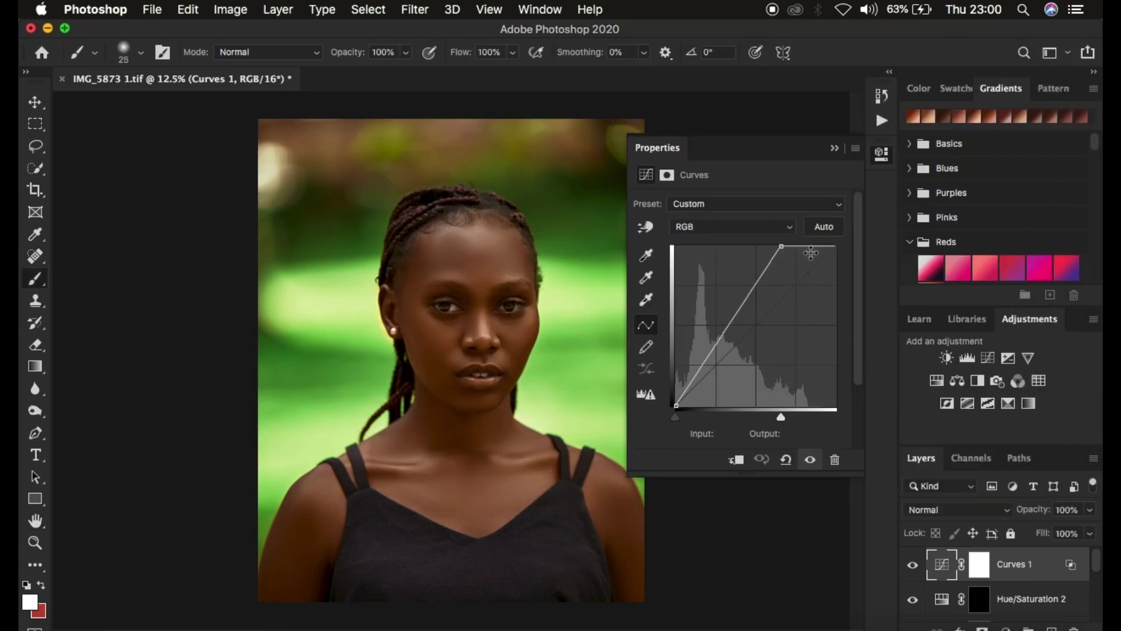
Step: Compare the image with and without the Curves layer, and invert the layer's mask to black
left_click(835, 148)
left_click(912, 568)
left_click(912, 568)
left_click(912, 568)
left_click(912, 568)
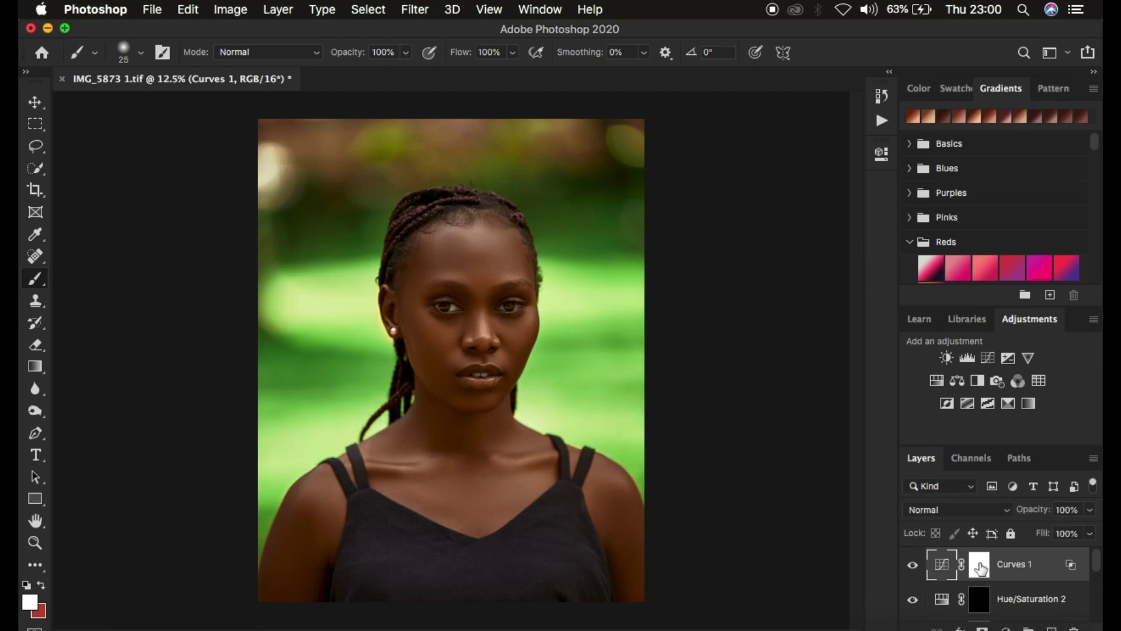
left_click(985, 572)
key("super+i")
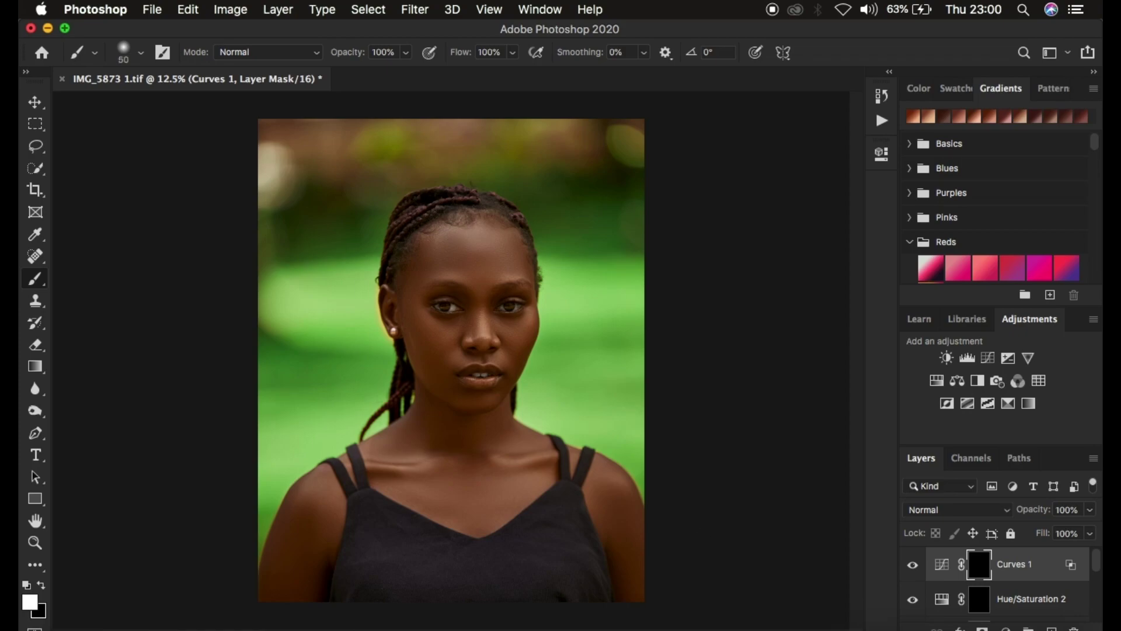
Step: Enlarge the brush to 600 px and paint white on the Curves mask over the upper chest and face
key("bracketright")
key("bracketright")
key("bracketright")
key("bracketright")
key("bracketright")
key("bracketright")
key("bracketright")
key("bracketright")
left_click(414, 461)
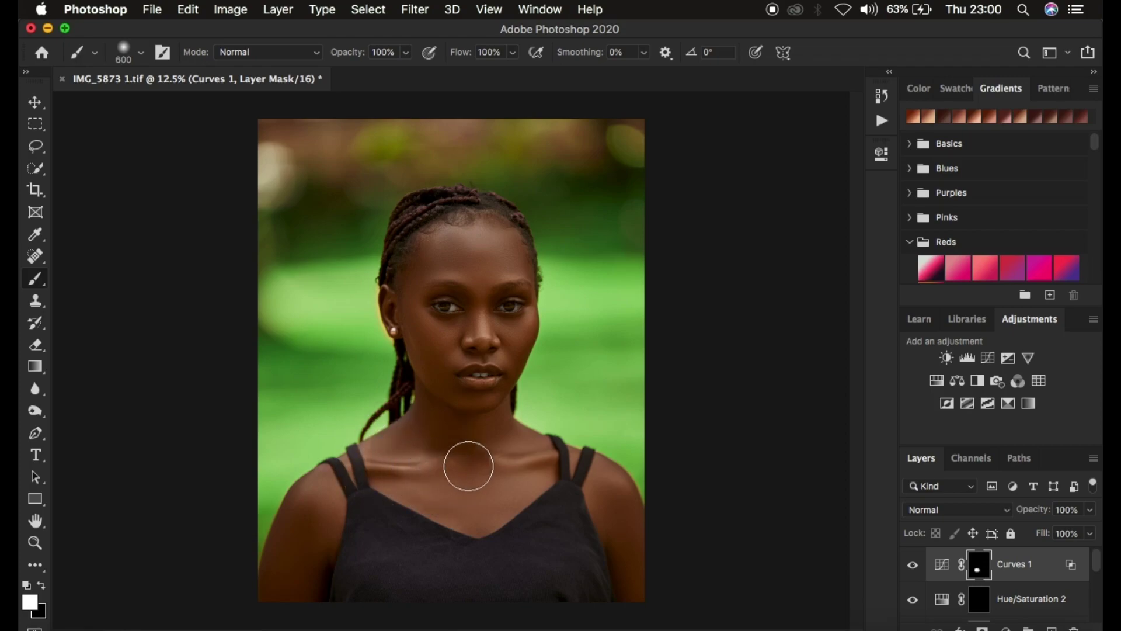
left_click(532, 465)
mouse_move(462, 371)
left_mouse_down()
mouse_move(465, 316)
mouse_move(484, 325)
mouse_move(463, 322)
mouse_move(436, 263)
mouse_move(486, 281)
mouse_move(500, 261)
mouse_move(514, 288)
mouse_move(461, 376)
mouse_move(452, 316)
mouse_move(498, 366)
mouse_move(433, 348)
mouse_move(484, 340)
mouse_move(443, 366)
mouse_move(423, 289)
mouse_move(489, 246)
mouse_move(467, 316)
mouse_move(443, 250)
mouse_move(507, 250)
mouse_move(519, 280)
left_mouse_up()
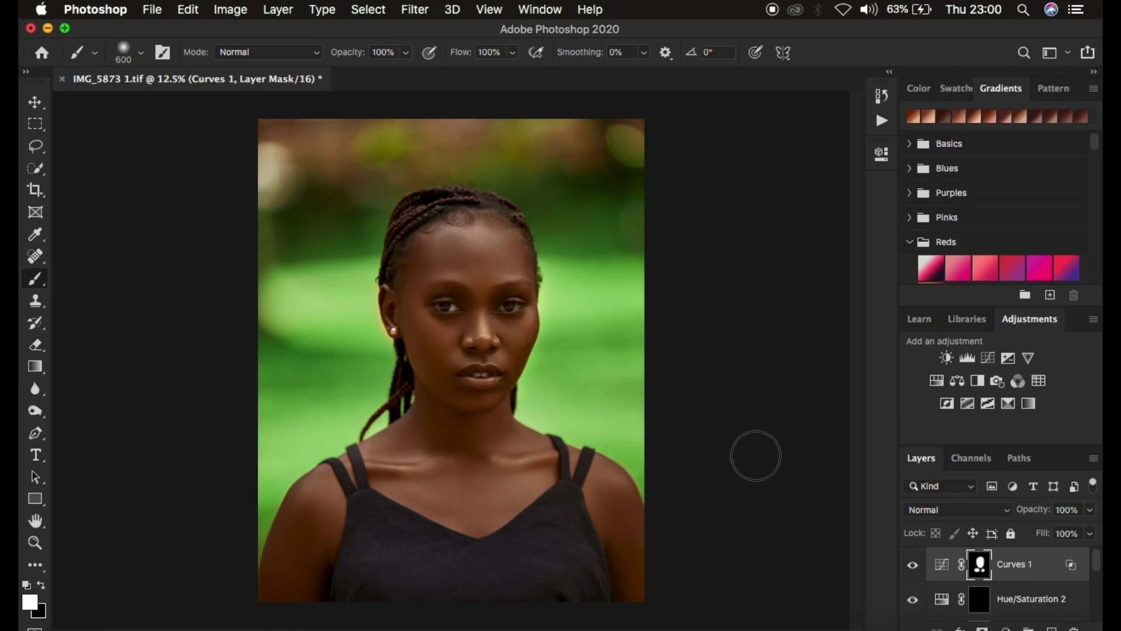
Step: Add a Selective Color adjustment layer and raise Black in the Blacks range to +2%
left_click(1005, 628)
left_click(1015, 599)
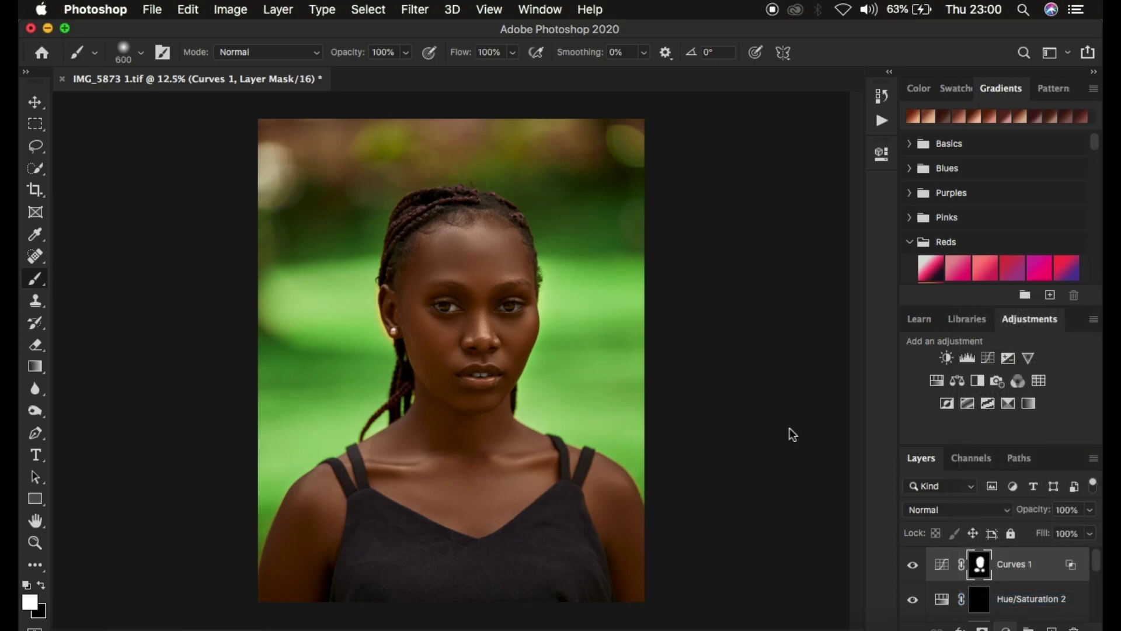
left_click(725, 222)
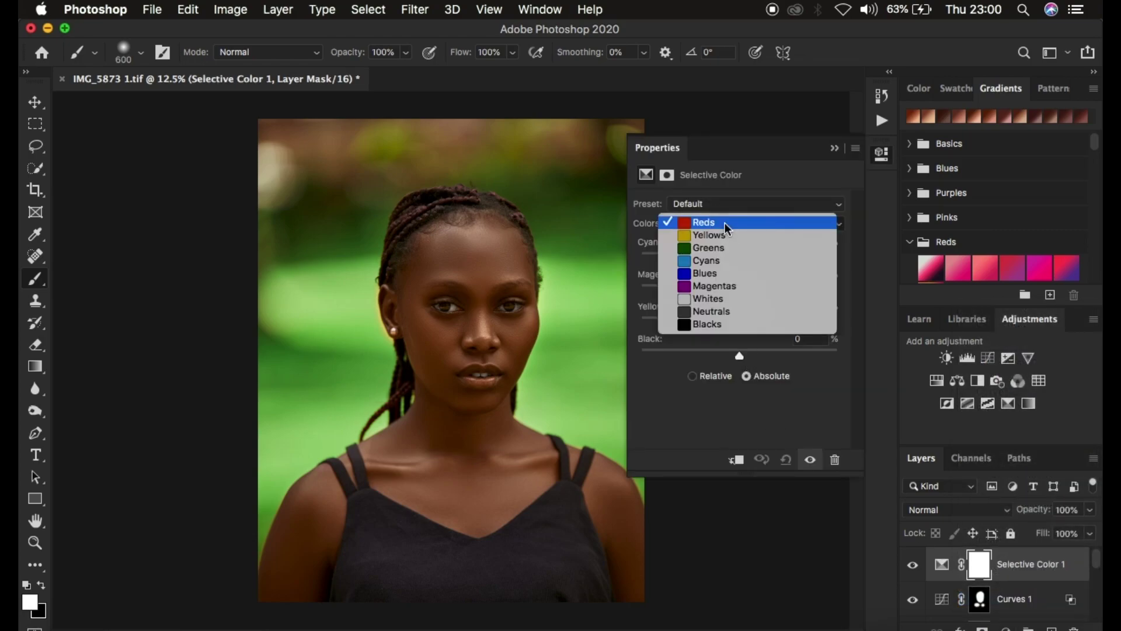
left_click(720, 322)
left_click_drag(740, 356, 741, 356)
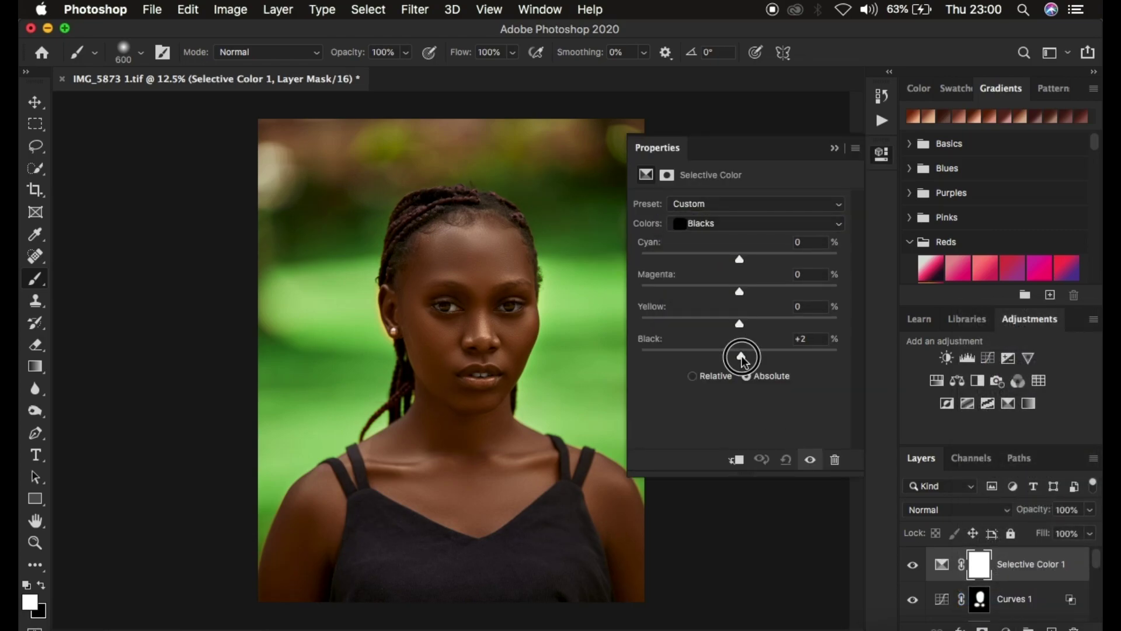
left_click(835, 149)
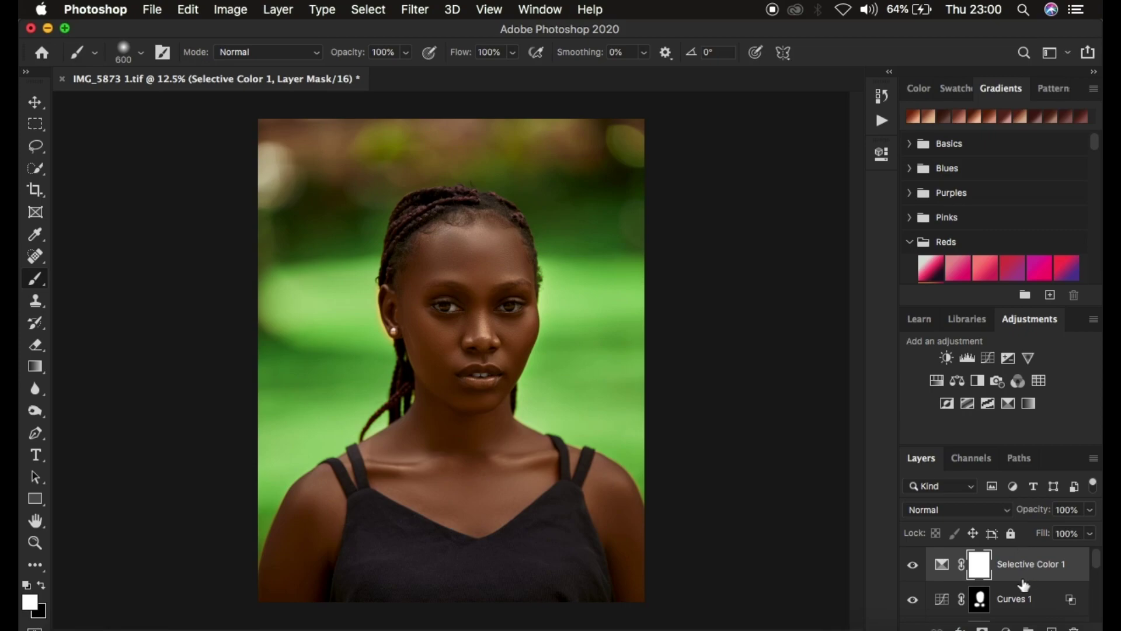
Step: Compare the finished edit with the original by repeatedly isolating the Background layer and restoring all layers
scroll(1024, 586, "down", 5)
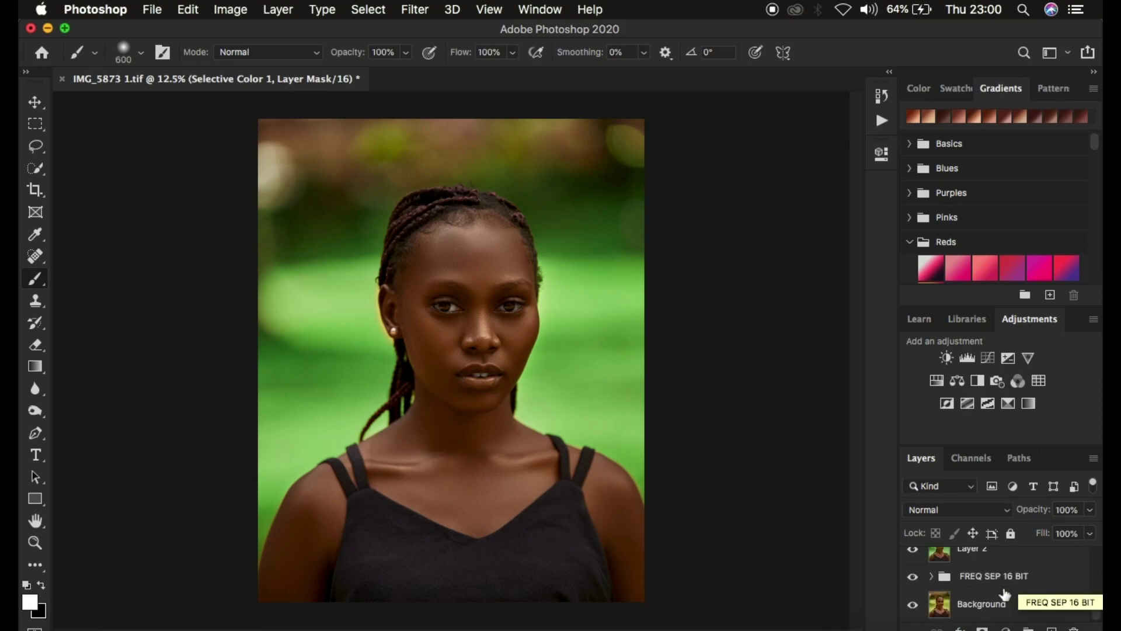
left_click(913, 605, "alt")
left_click(913, 607, "alt")
left_click(913, 607, "alt")
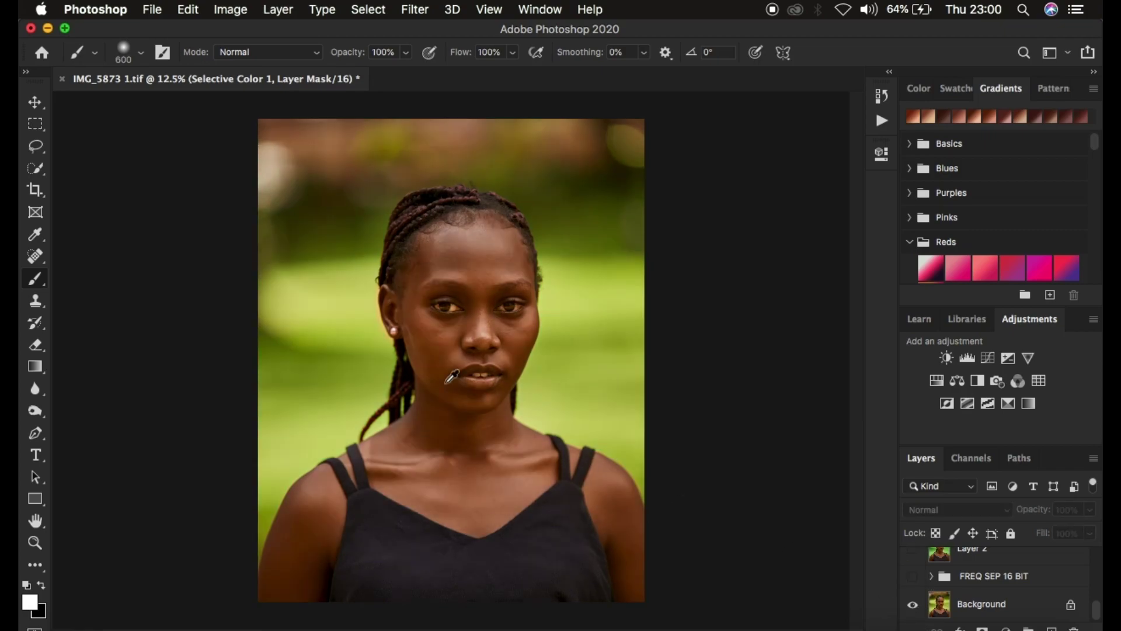
left_click(913, 606, "alt")
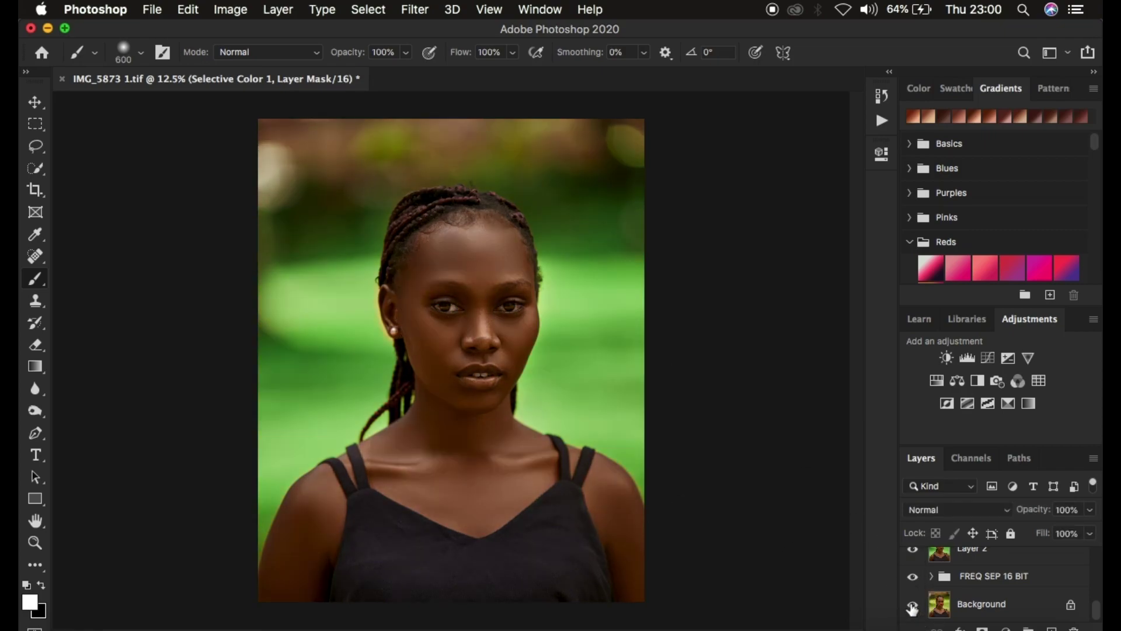
left_click(912, 607, "alt")
left_click(912, 607, "alt")
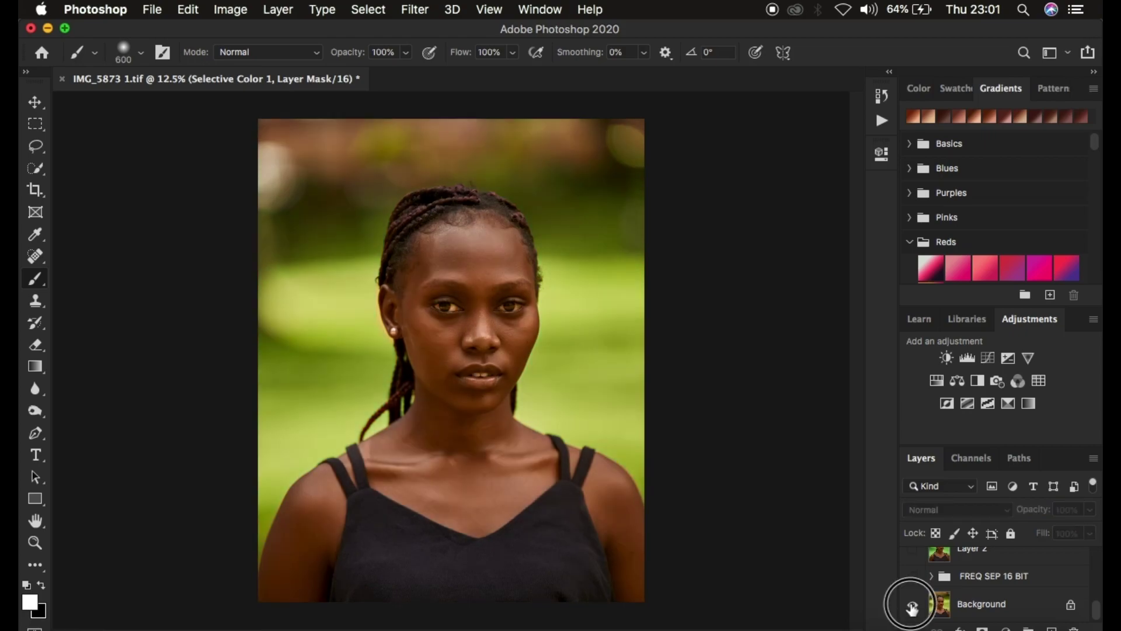
left_click(912, 607, "alt")
left_click(912, 607, "alt")
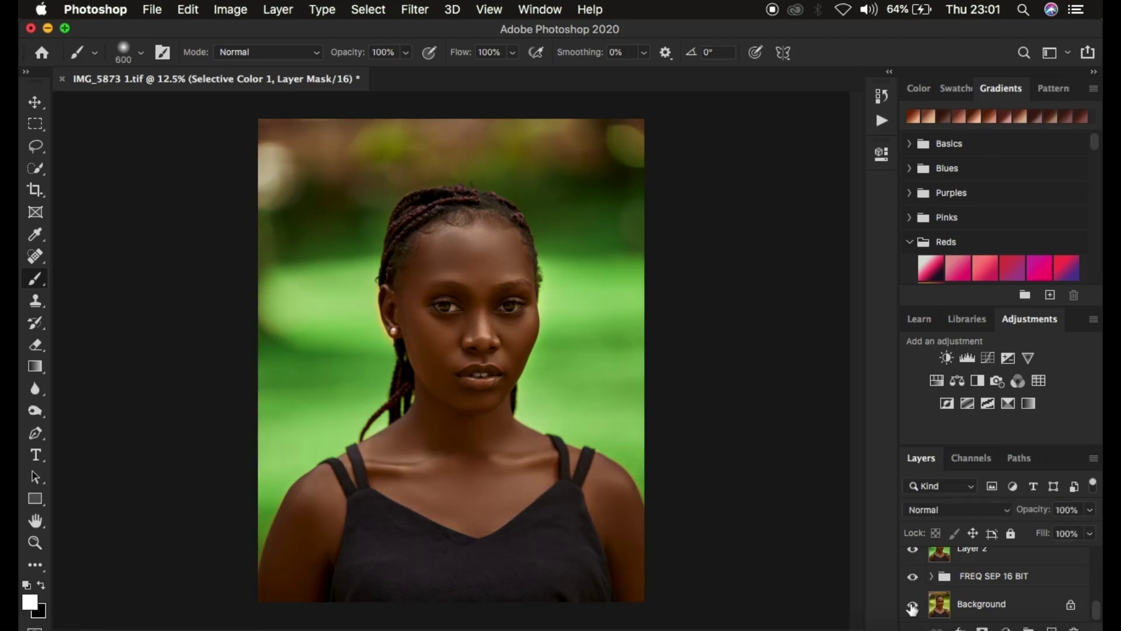